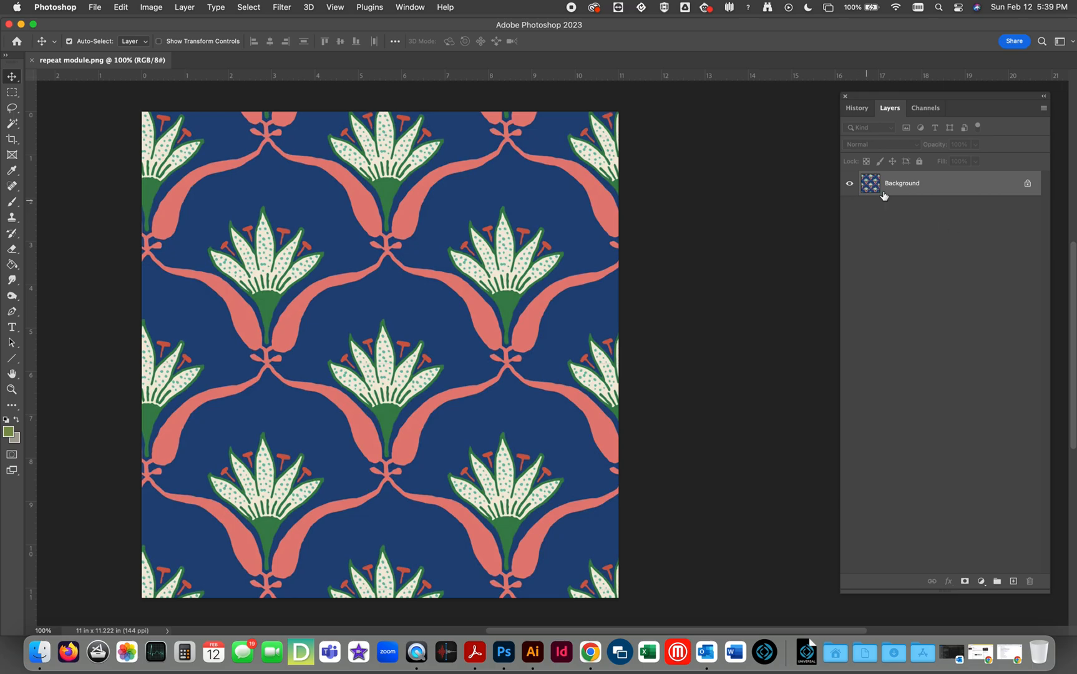
Examine the Red, Green and Blue channels of the pattern one by one, then restore the RGB composite view.
left_click_drag(947, 102, 811, 121)
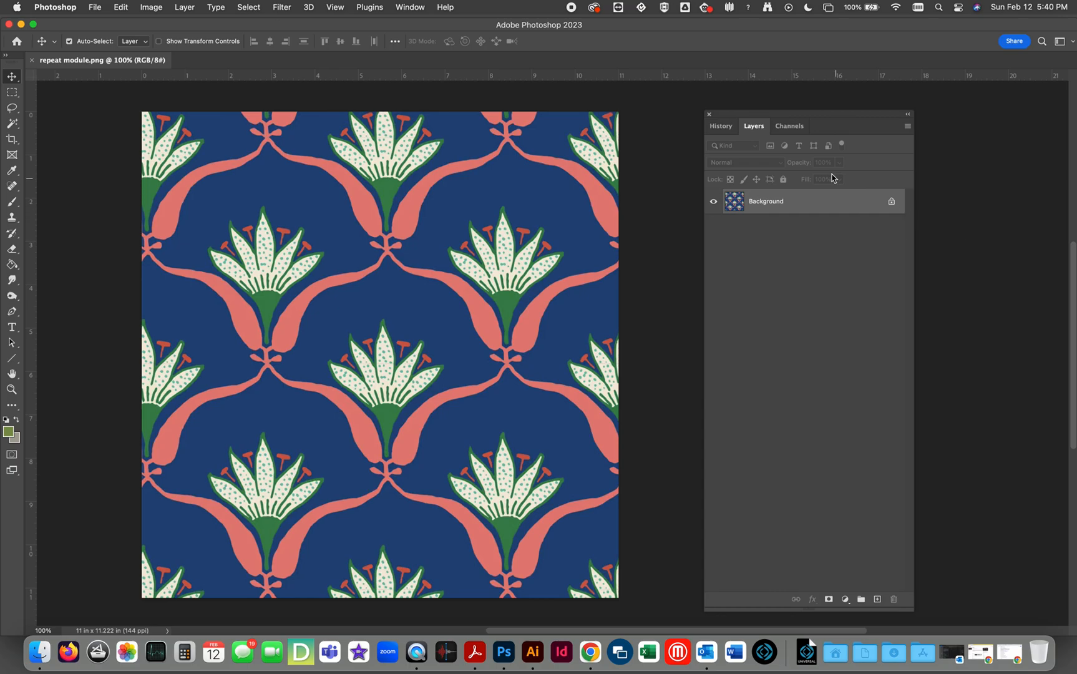
left_click(789, 127)
left_click(772, 174)
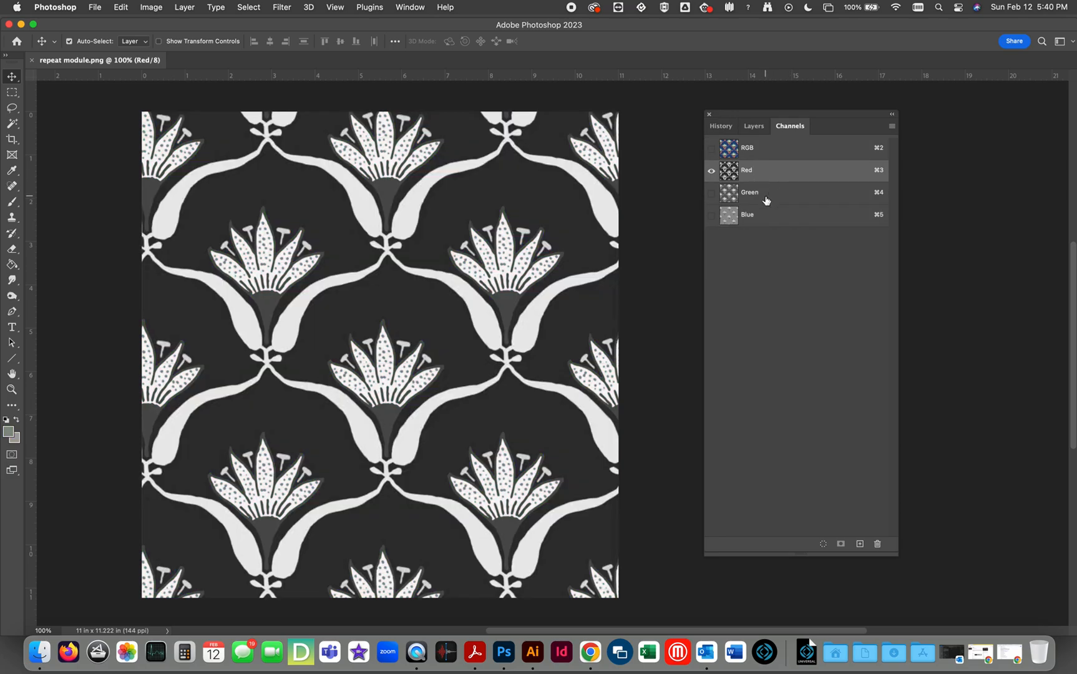
left_click(759, 196)
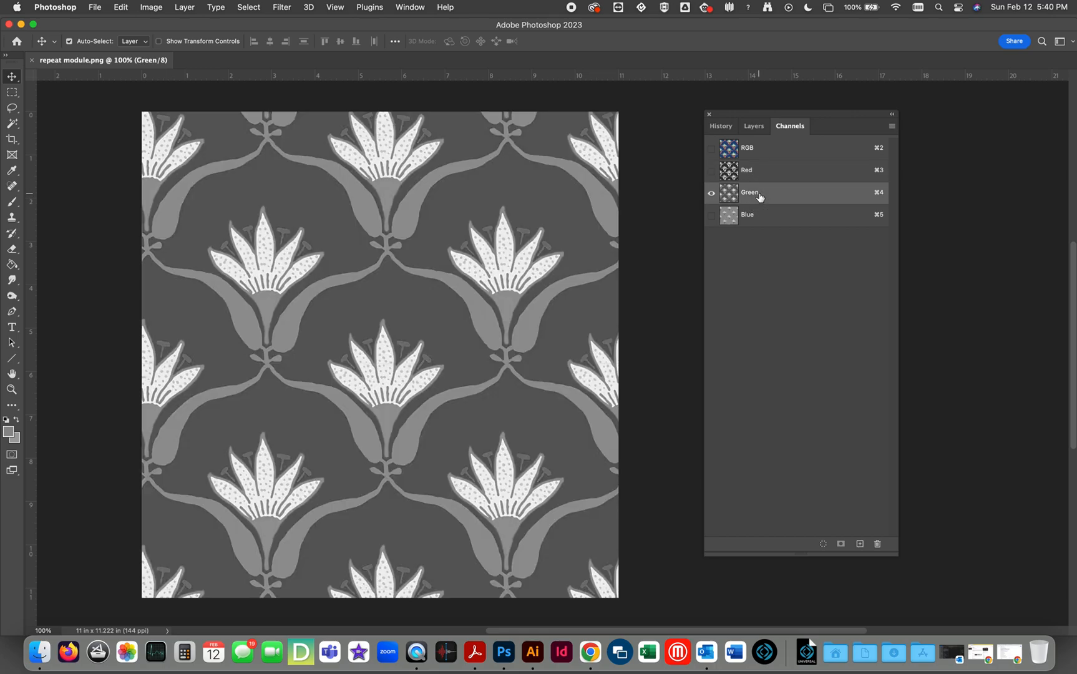
left_click(748, 219)
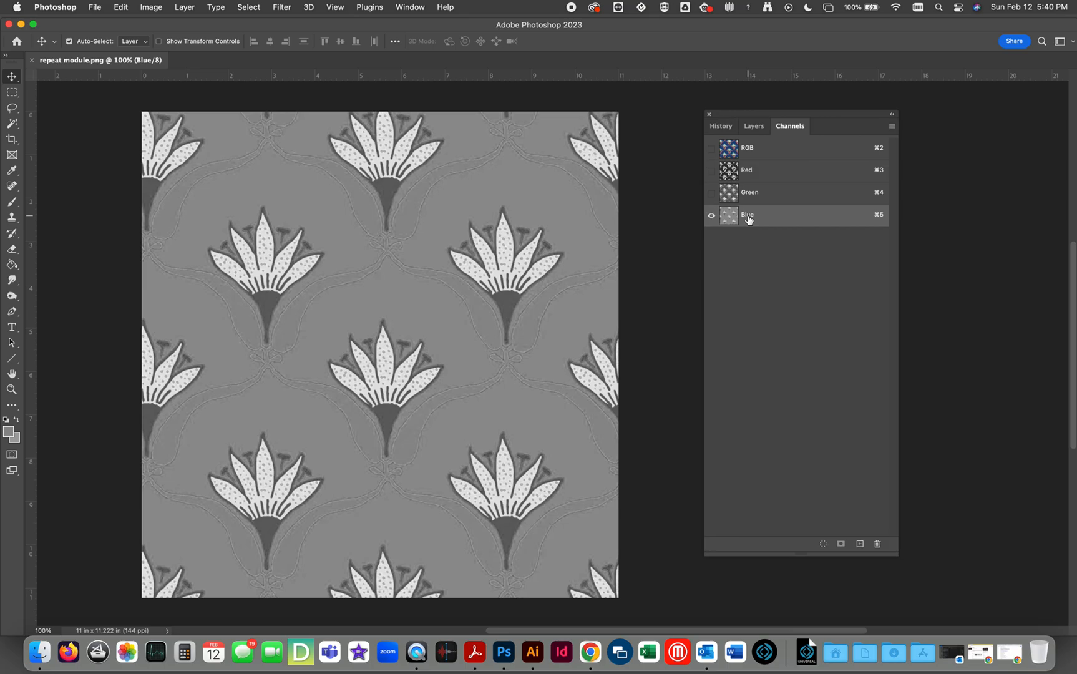
left_click(757, 128)
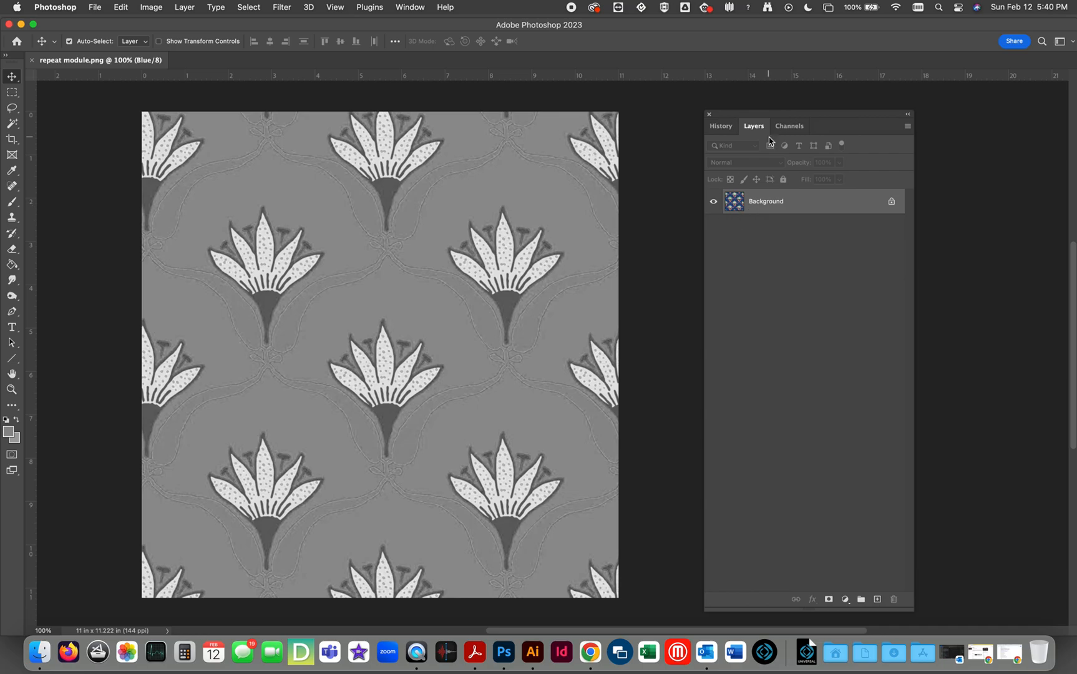
left_click(790, 126)
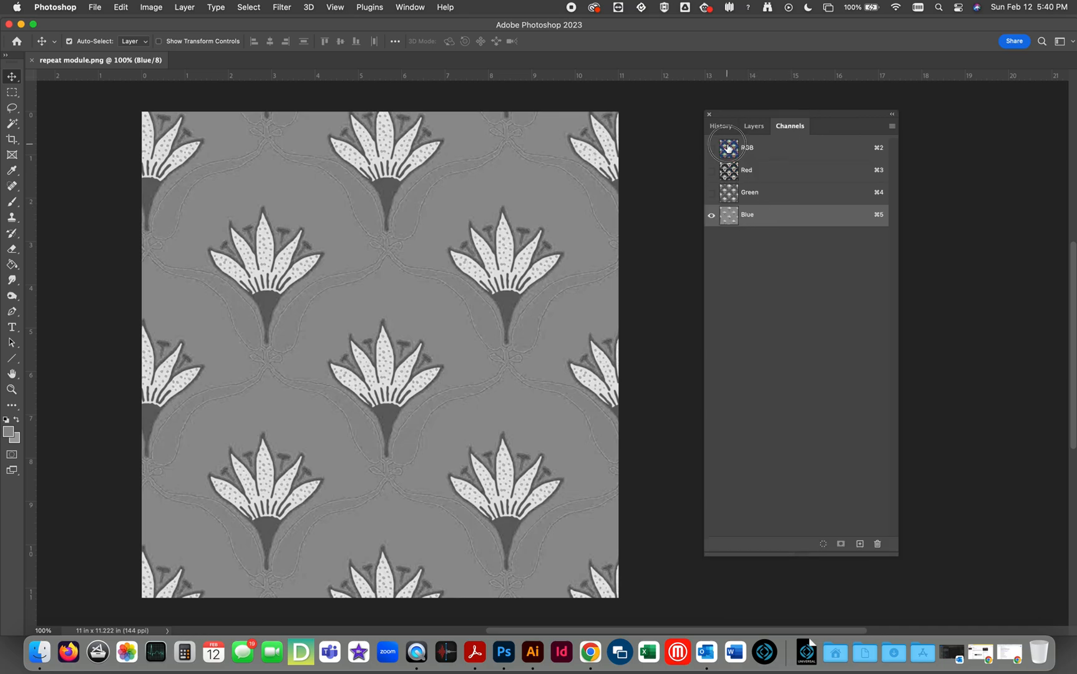
left_click(730, 145)
left_click(753, 125)
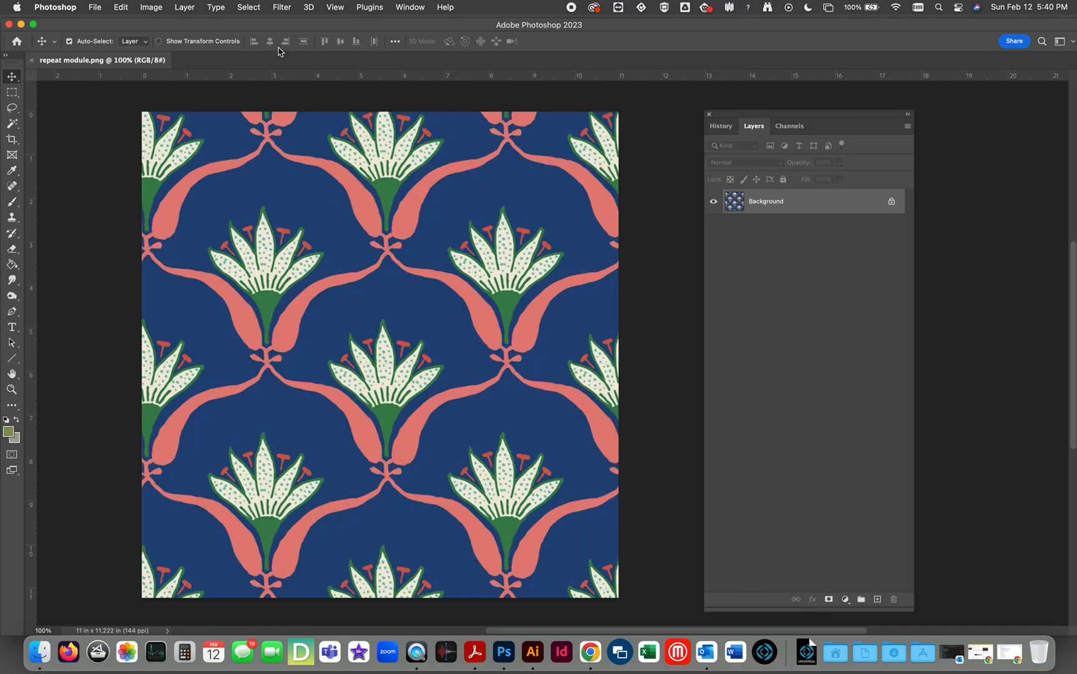
Start a Color Range selection sampled from the dark blue background of the pattern.
left_click(250, 8)
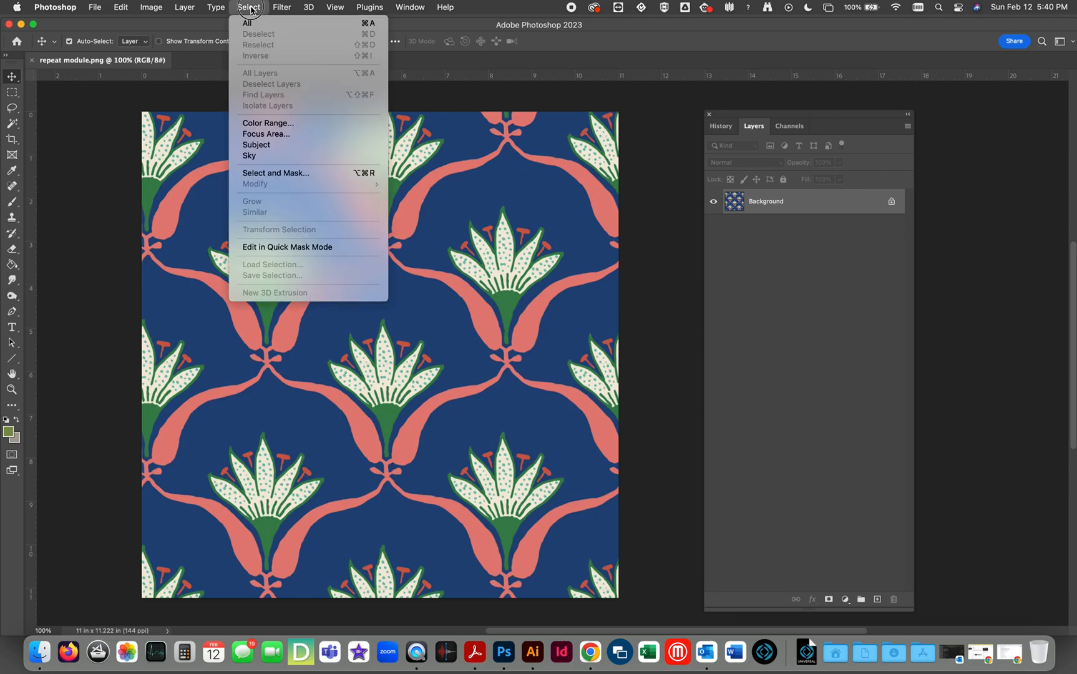
left_click(267, 123)
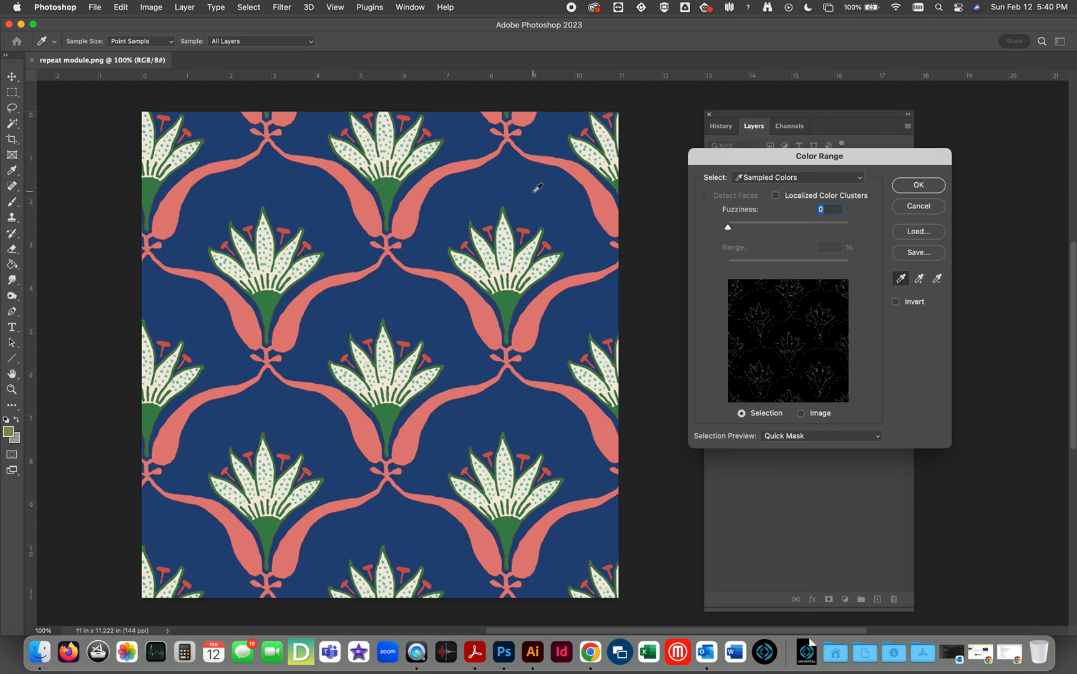
left_click(536, 189)
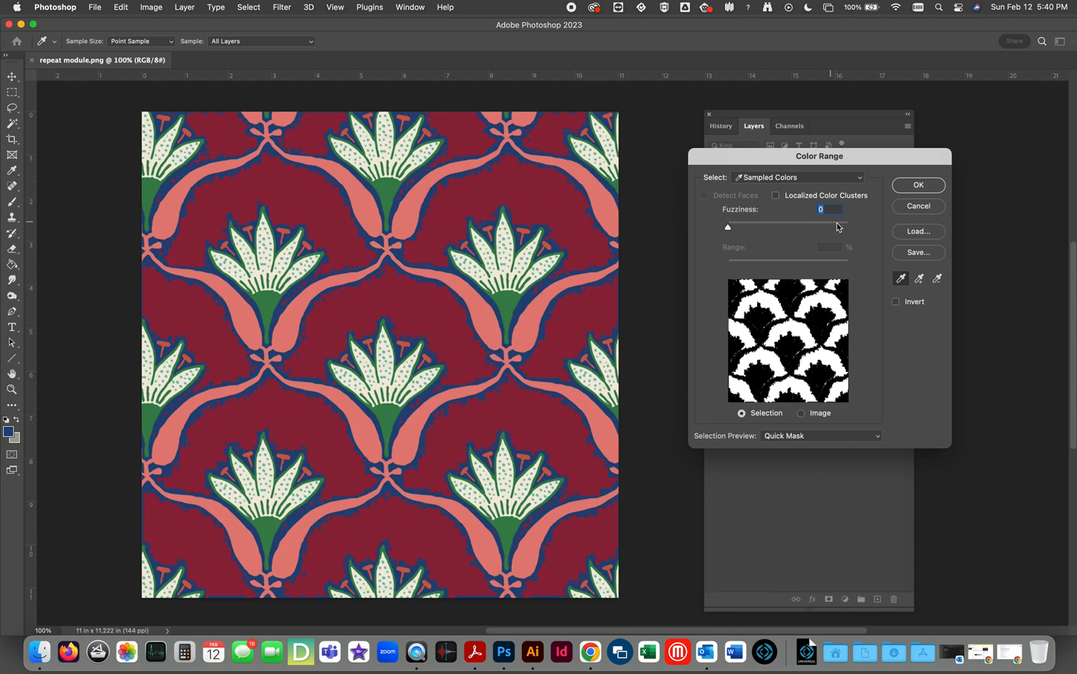
Add further blue shades from the open background and along the coral stem edges to the sampled colours.
left_click(919, 279)
left_click(570, 180)
left_click(576, 183)
left_click(582, 190)
left_click(581, 189)
left_click(577, 184)
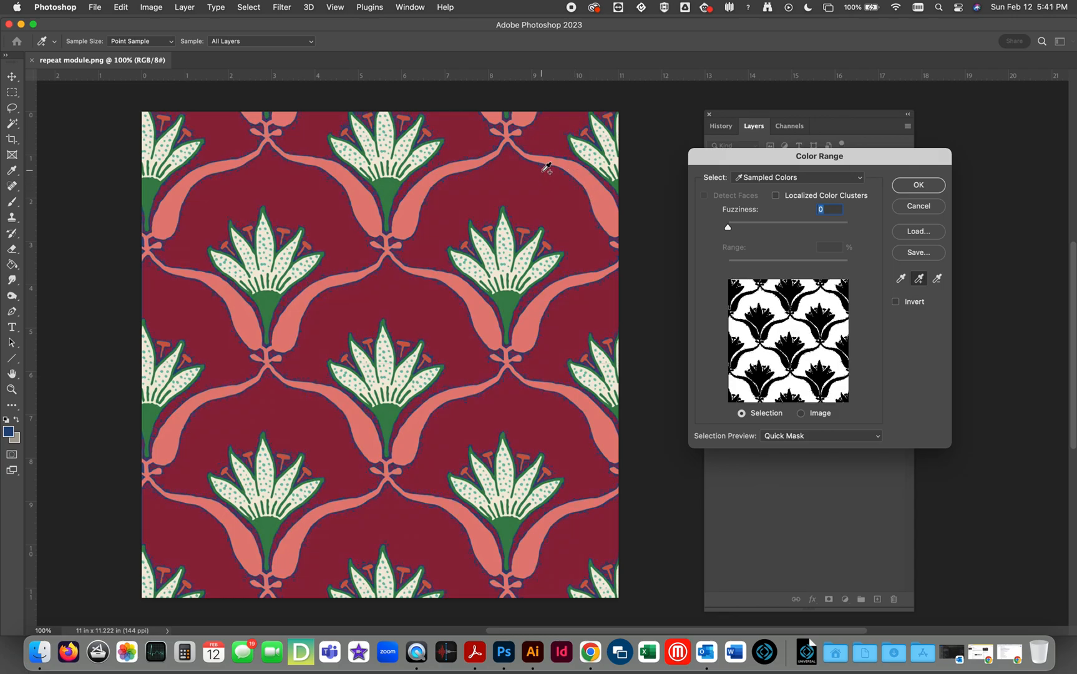
left_click(543, 168)
left_click(542, 170)
mouse_move(537, 174)
left_mouse_down()
mouse_move(465, 210)
mouse_move(459, 200)
mouse_move(436, 236)
left_mouse_up()
left_click(416, 293)
left_click(394, 292)
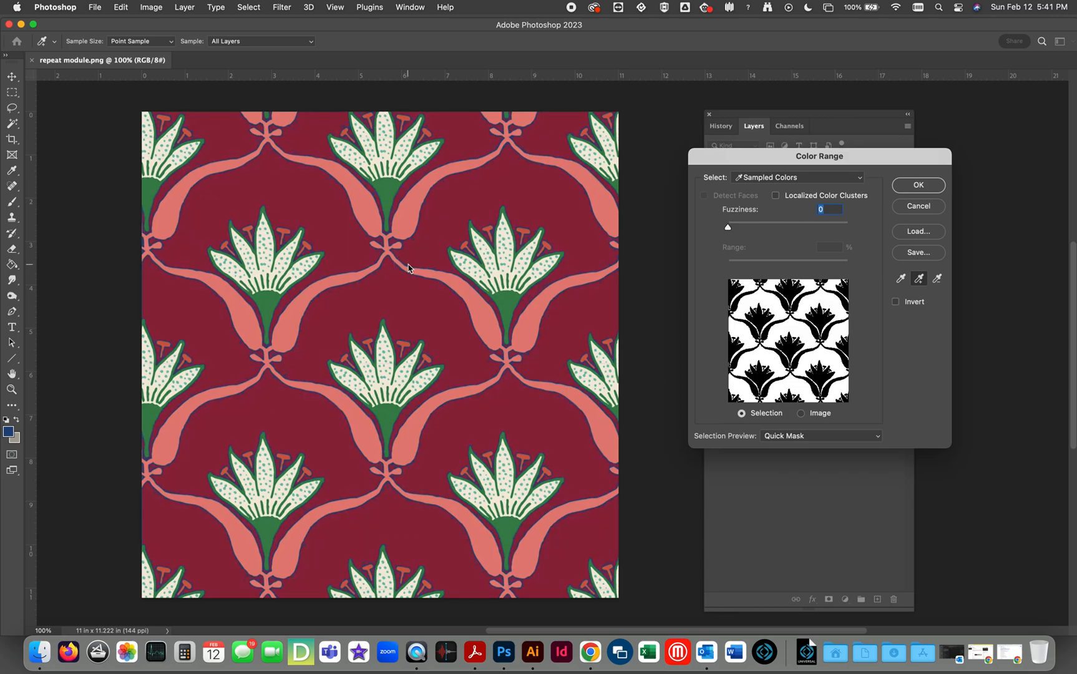
left_click(407, 267)
left_click(406, 268)
Raise the Color Range fuzziness to 200 and accept the blue selection.
left_click_drag(728, 230, 756, 229)
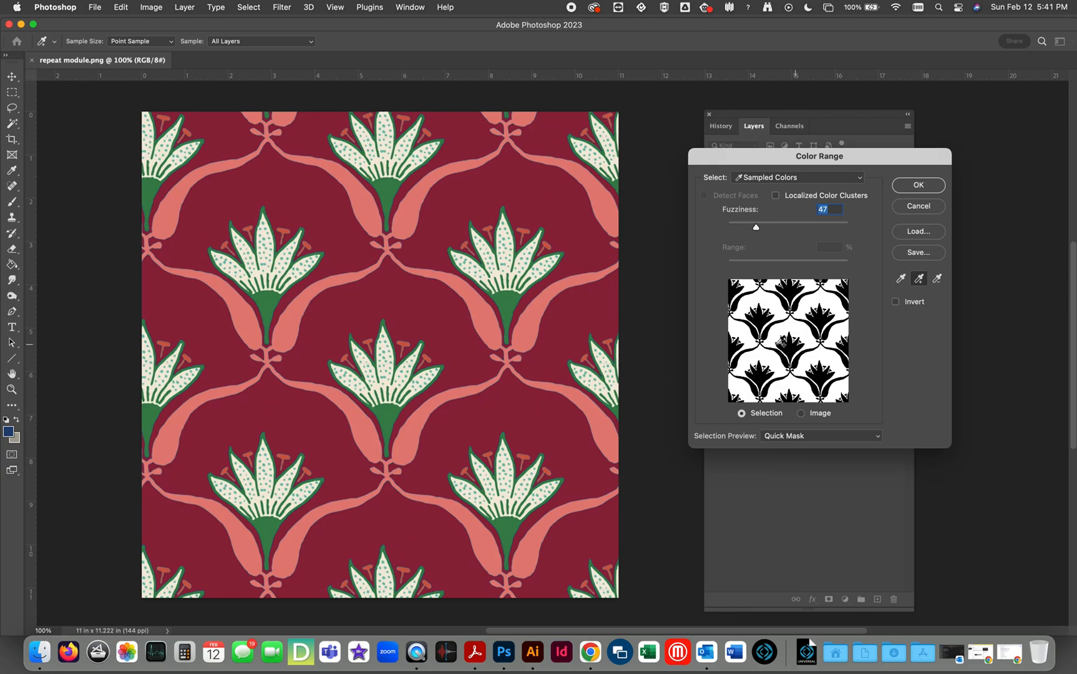
left_click_drag(756, 231, 872, 234)
left_click(906, 187)
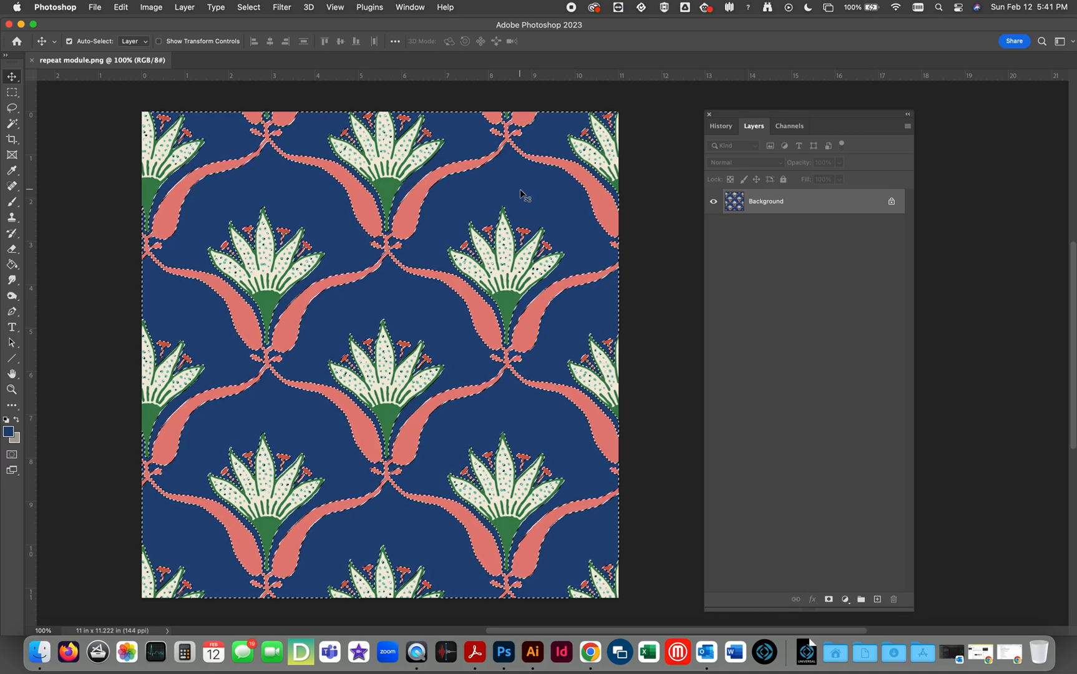
Copy the selected blue areas to a new layer and check it with the Background layer temporarily hidden.
key("super+j")
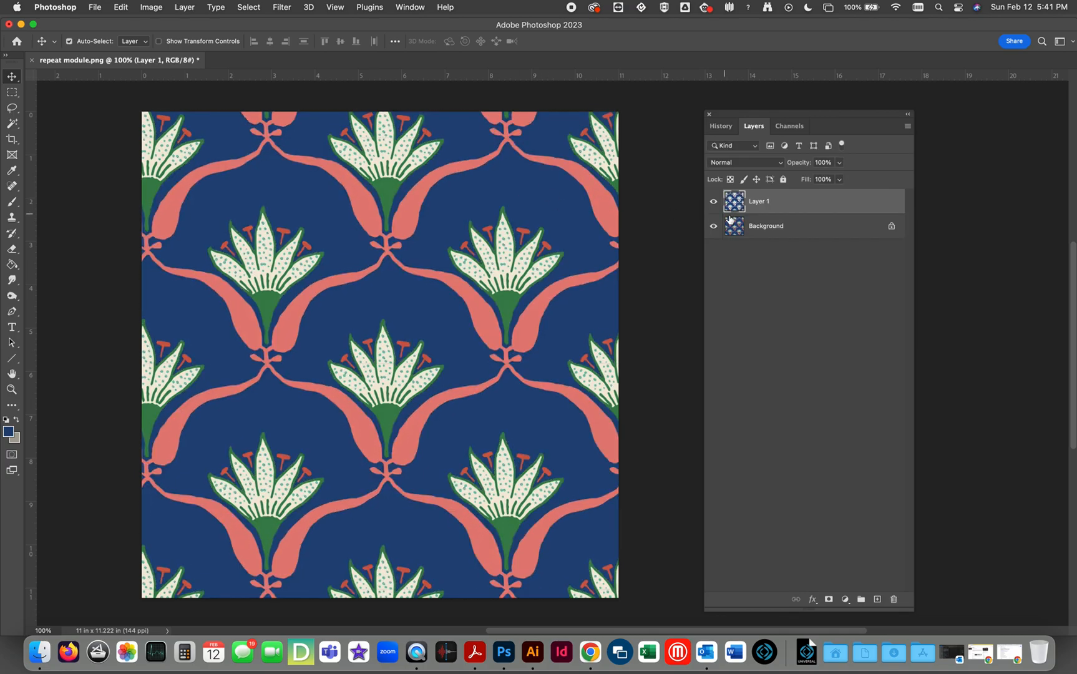
left_click(714, 227)
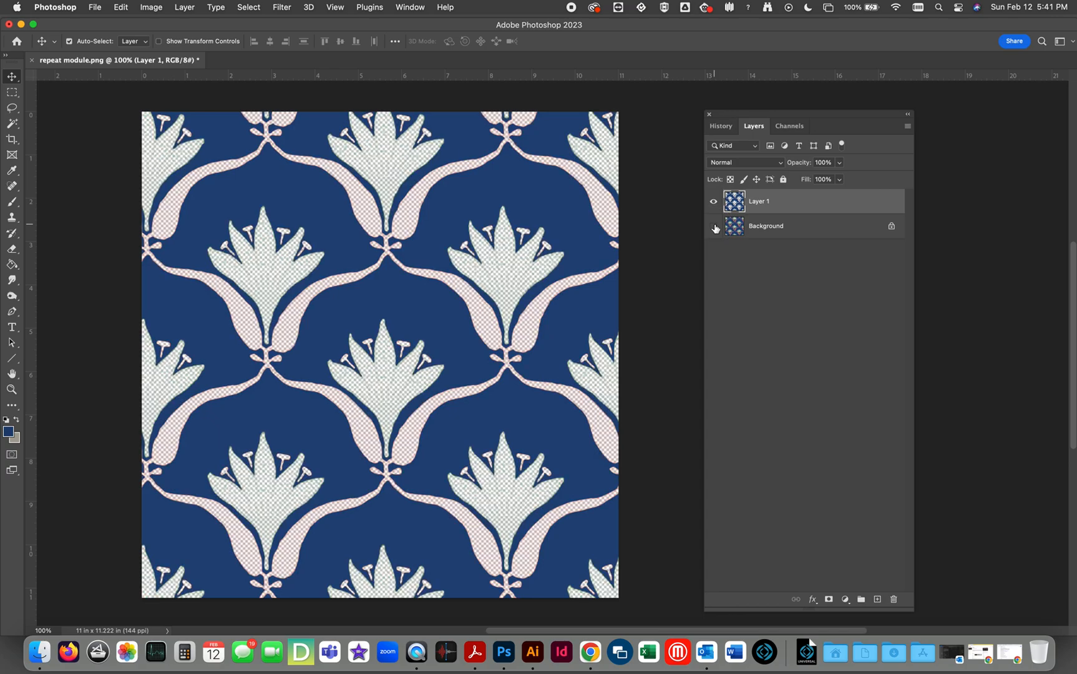
left_click(715, 227)
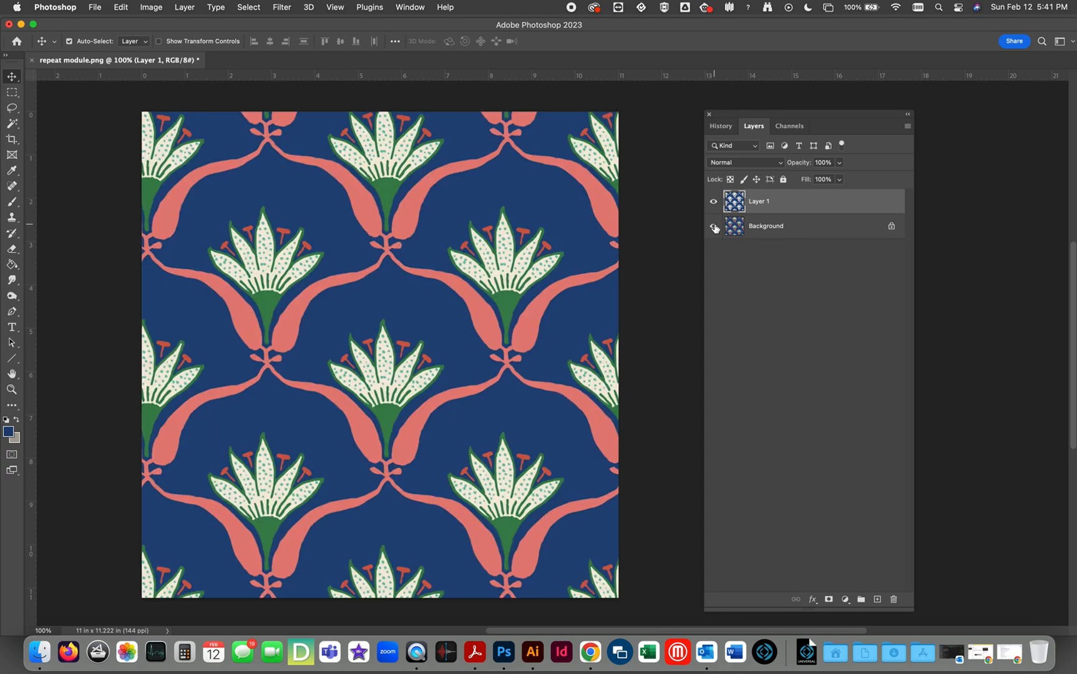
Start a Color Range selection on the Background layer with fuzziness 0, sampled from a coral stem.
left_click(730, 230)
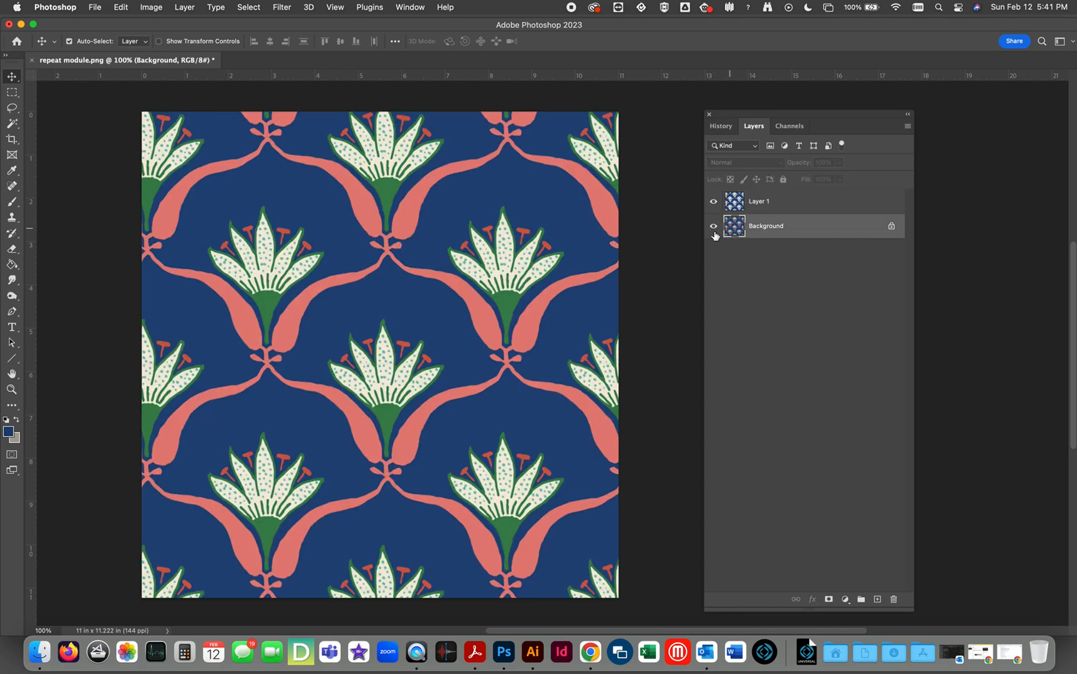
left_click(248, 7)
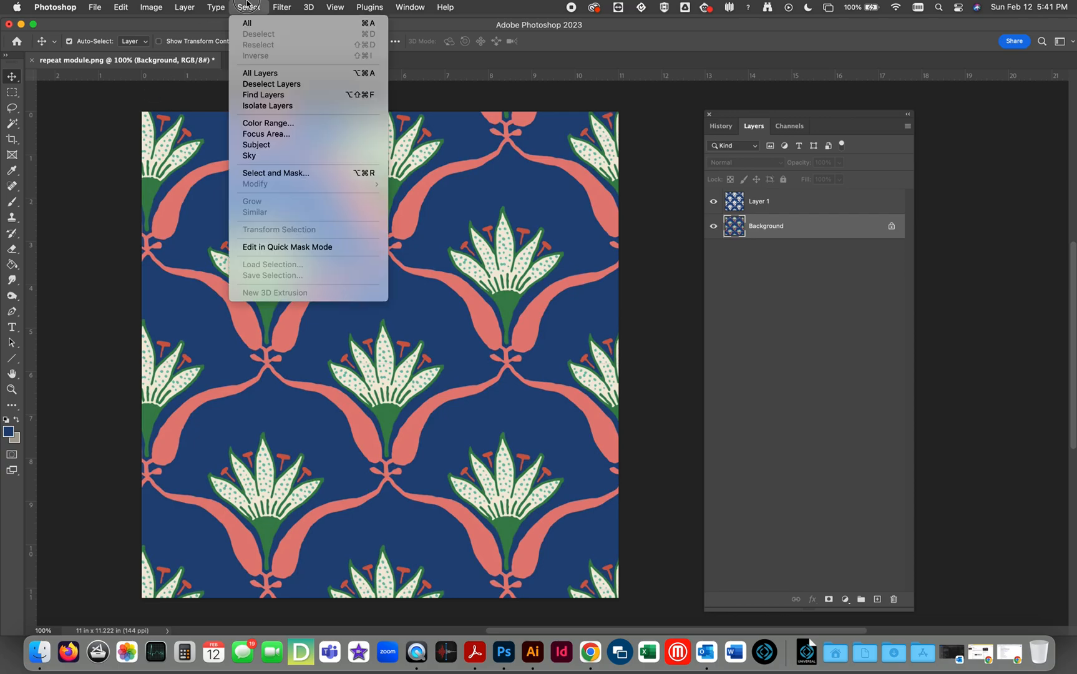
left_click(267, 124)
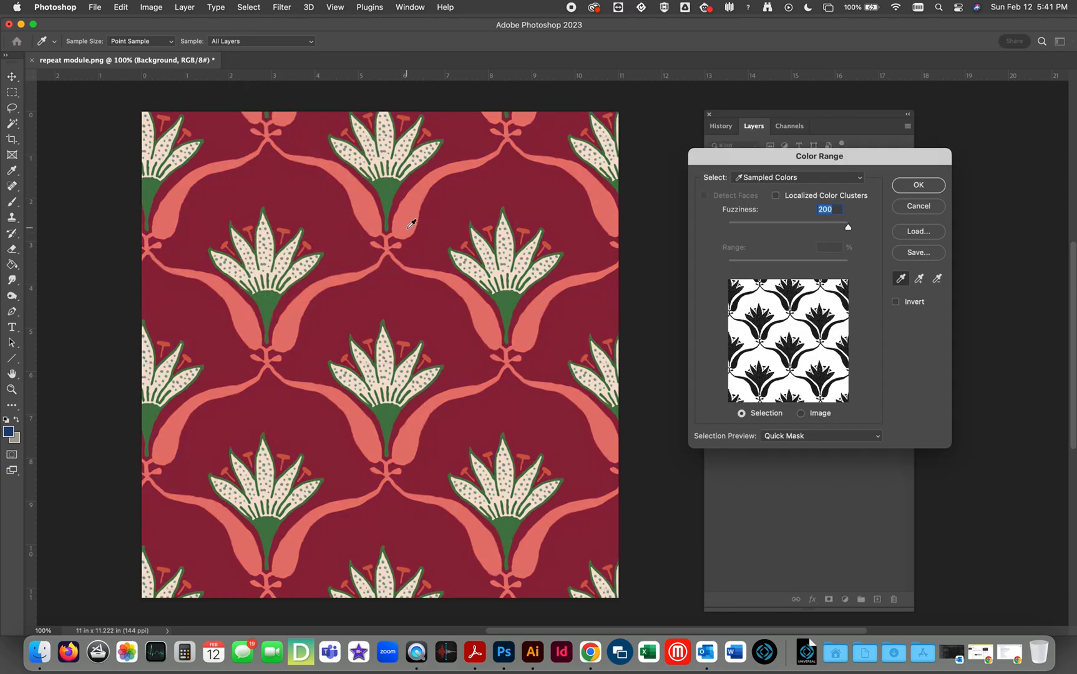
left_click_drag(758, 230, 724, 227)
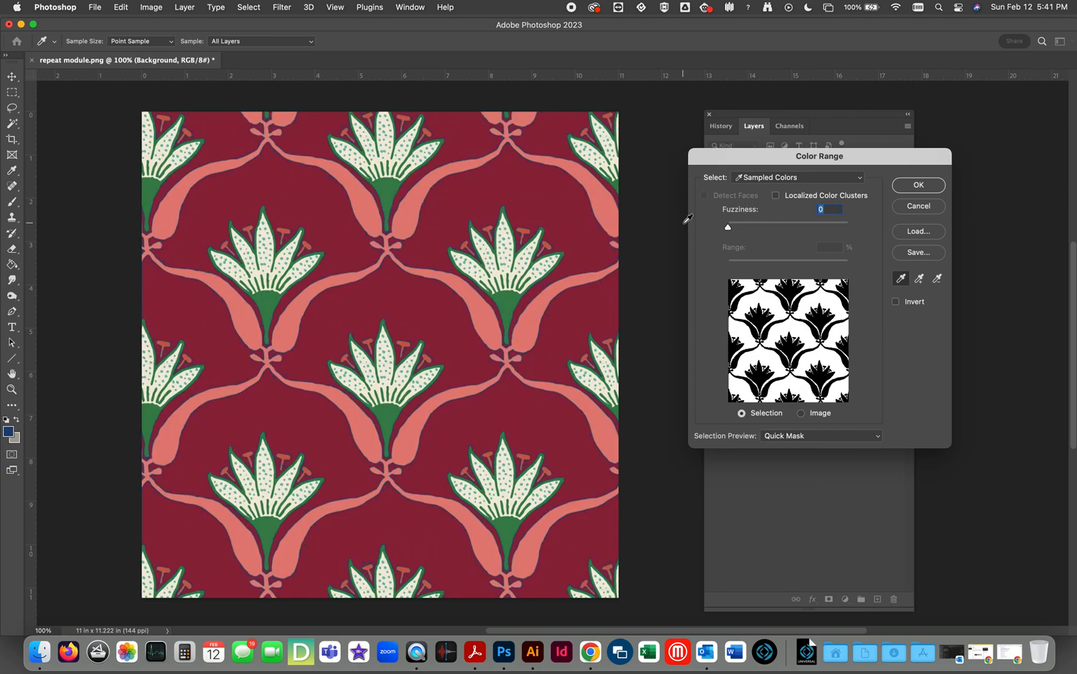
left_click(413, 215)
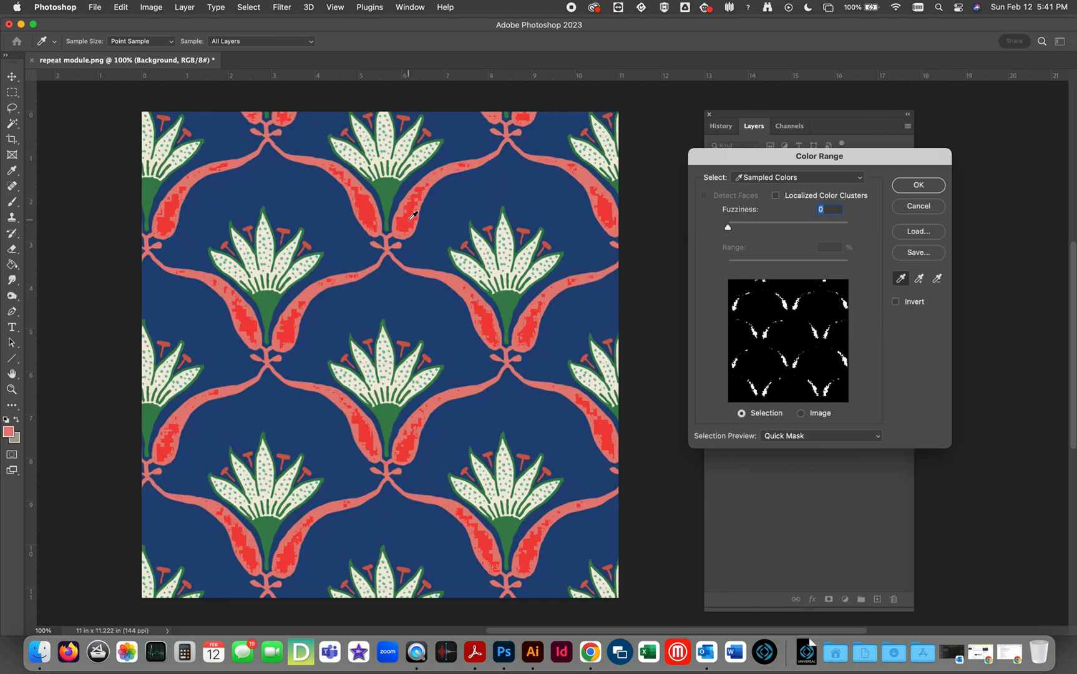
Add further coral shades from the stems to the sample, try a fuzziness of 93, and reset it to 0.
left_click(918, 279)
left_click(425, 183)
left_click(429, 180)
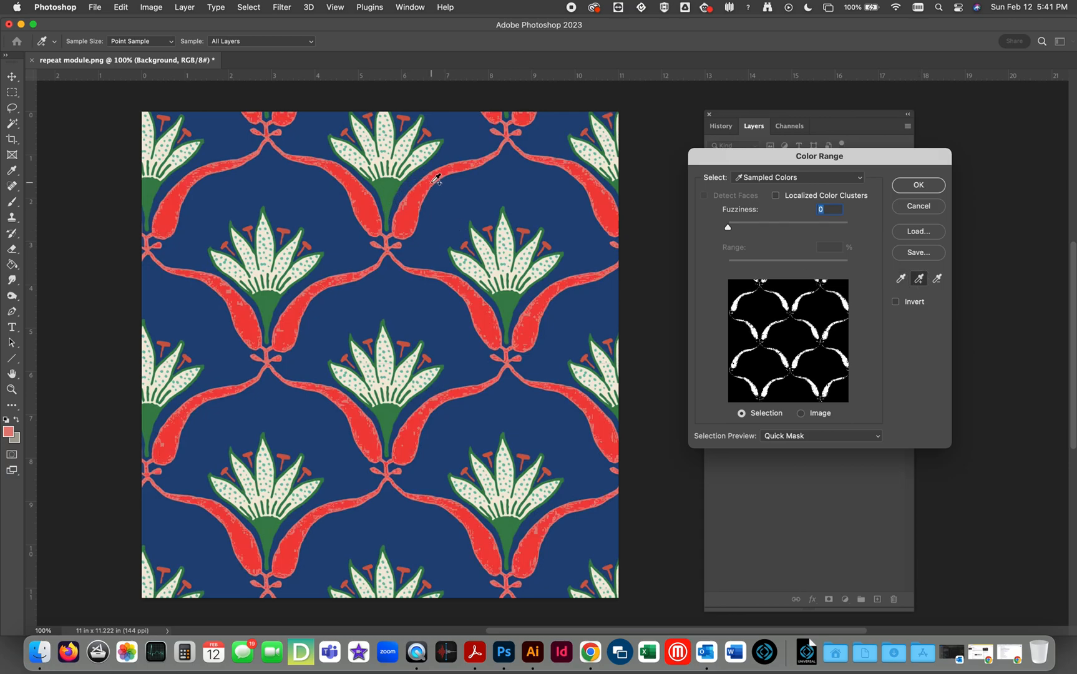
left_click(438, 174)
left_click(487, 155)
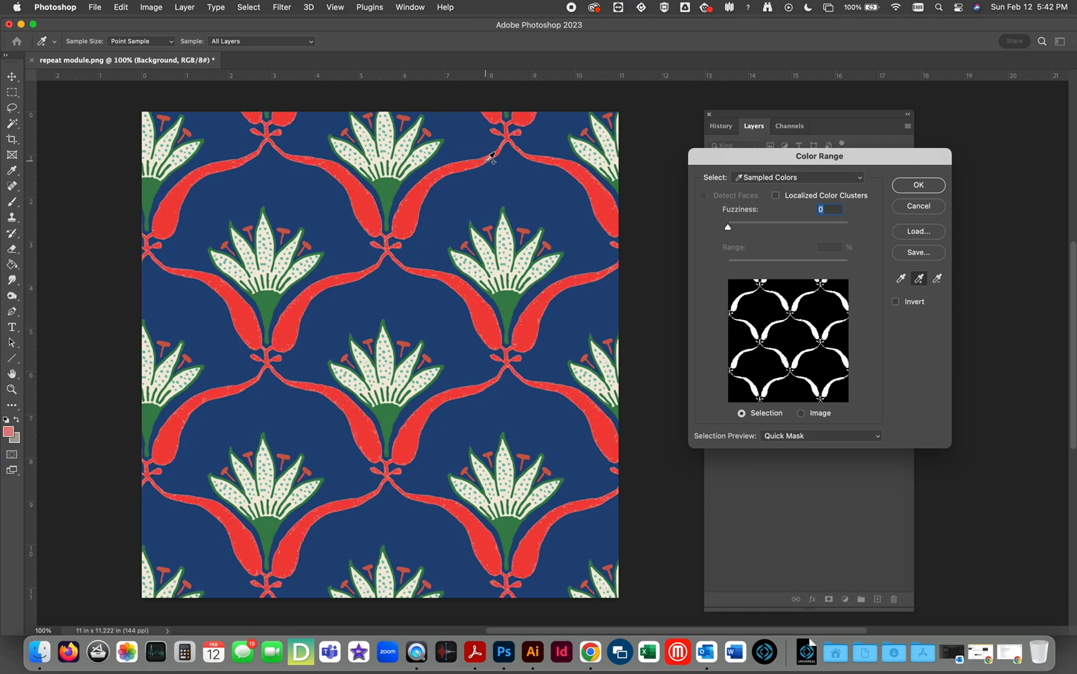
left_click(515, 133)
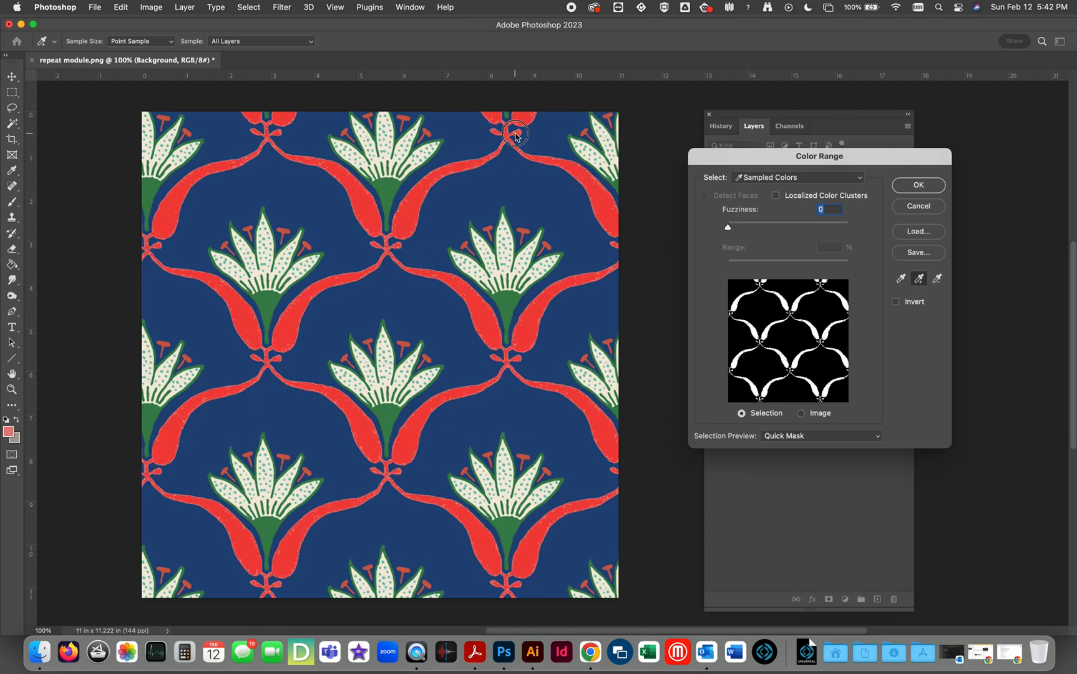
left_click(528, 320)
left_click(519, 339)
left_click_drag(728, 231, 785, 231)
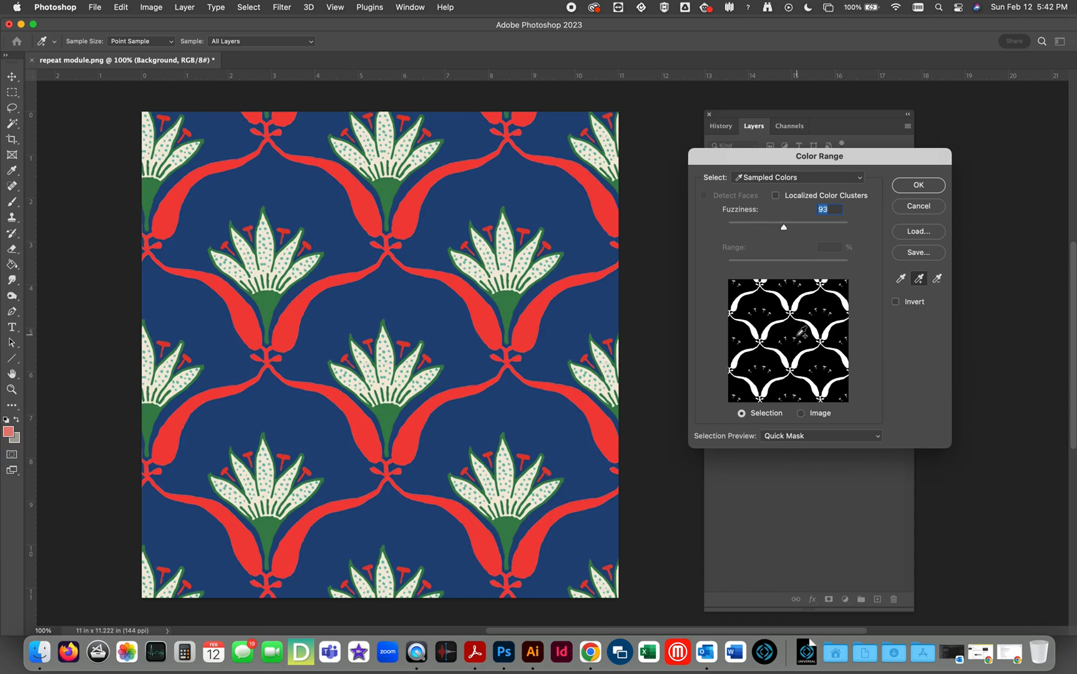
left_click_drag(784, 231, 686, 229)
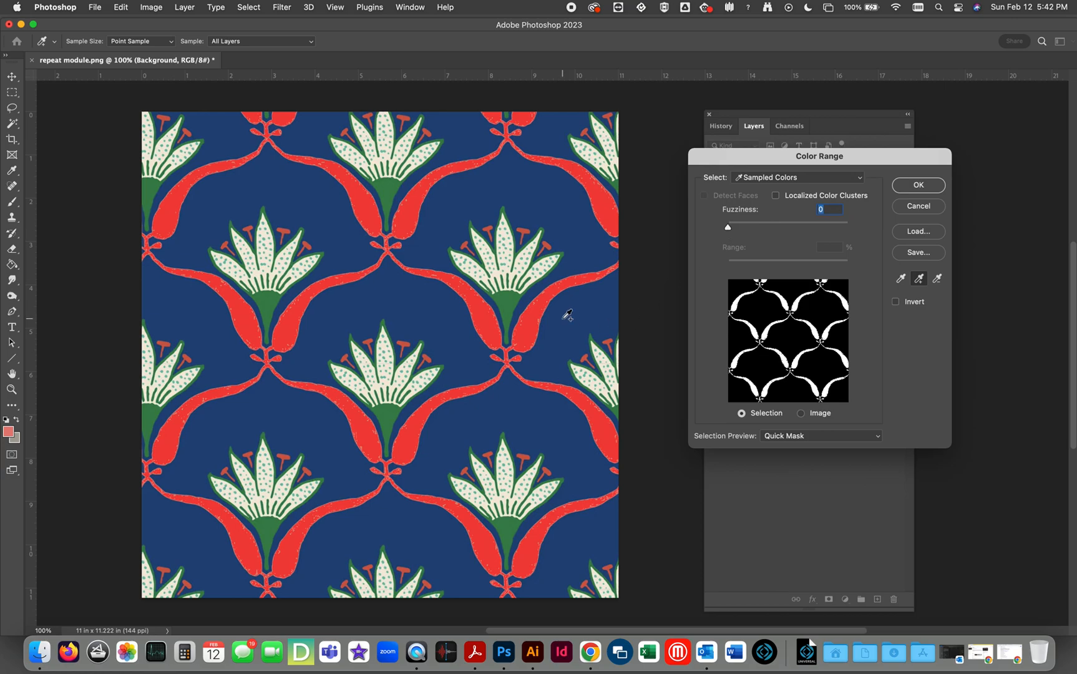
Try to extend the coral sample with more shades from the stem beneath the flower.
left_click(918, 280)
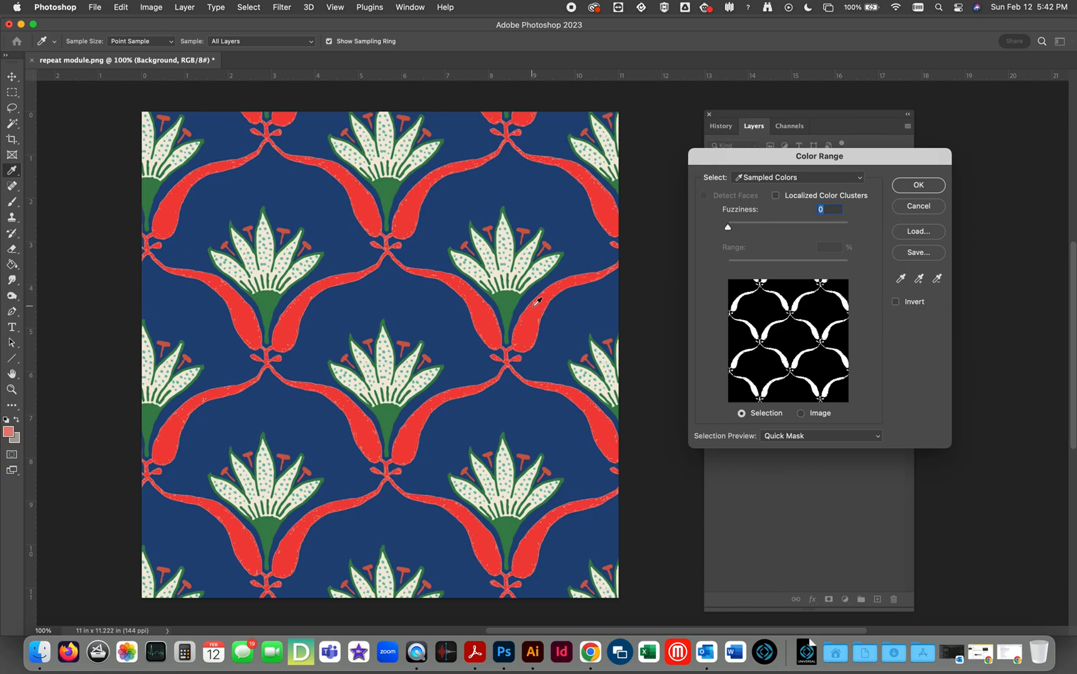
left_click(536, 308)
left_click(918, 279)
left_click(531, 322)
left_click(534, 320)
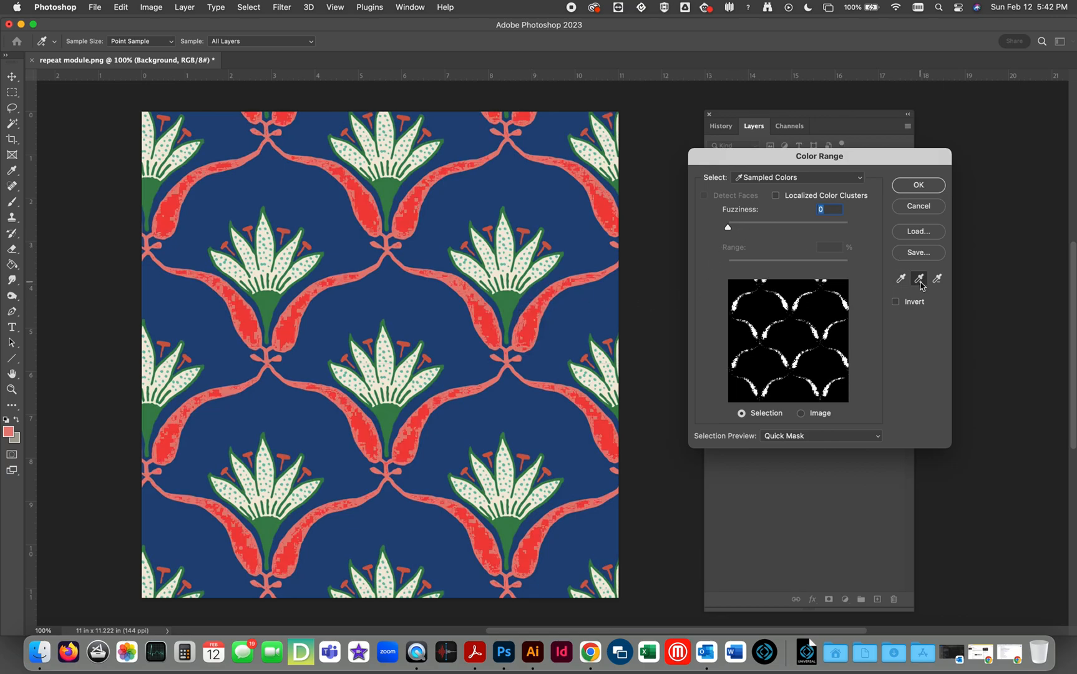
left_click(581, 283)
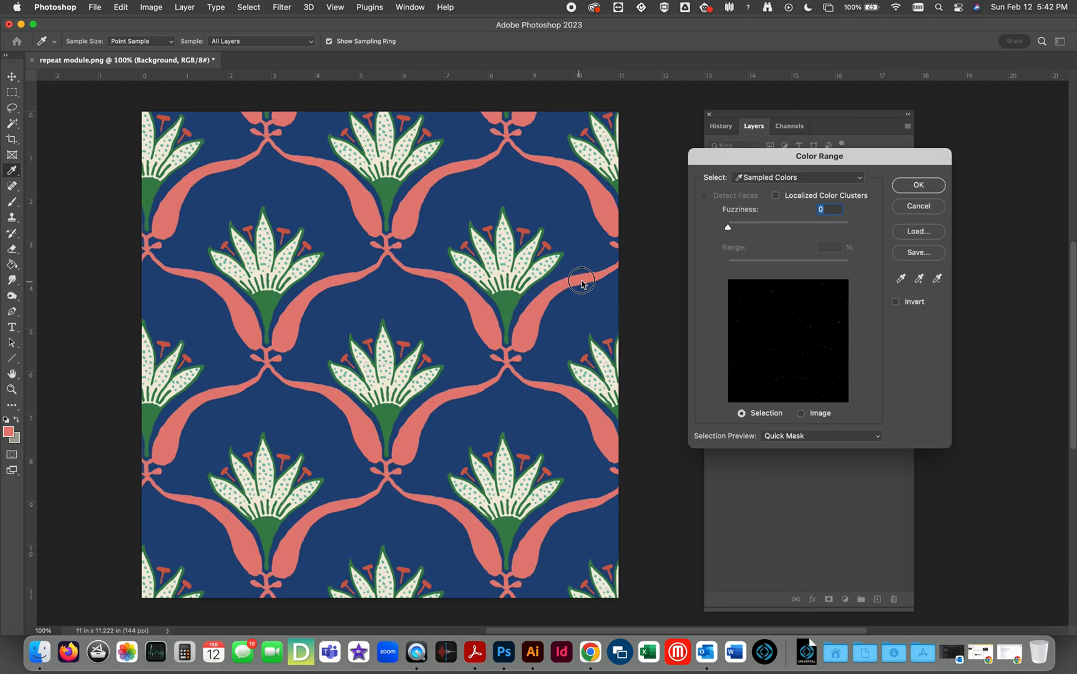
Resample the coral stem, add a neighbouring coral shade, and accept the selection with fuzziness 31.
left_click(602, 203)
left_click(918, 279)
left_click(590, 187)
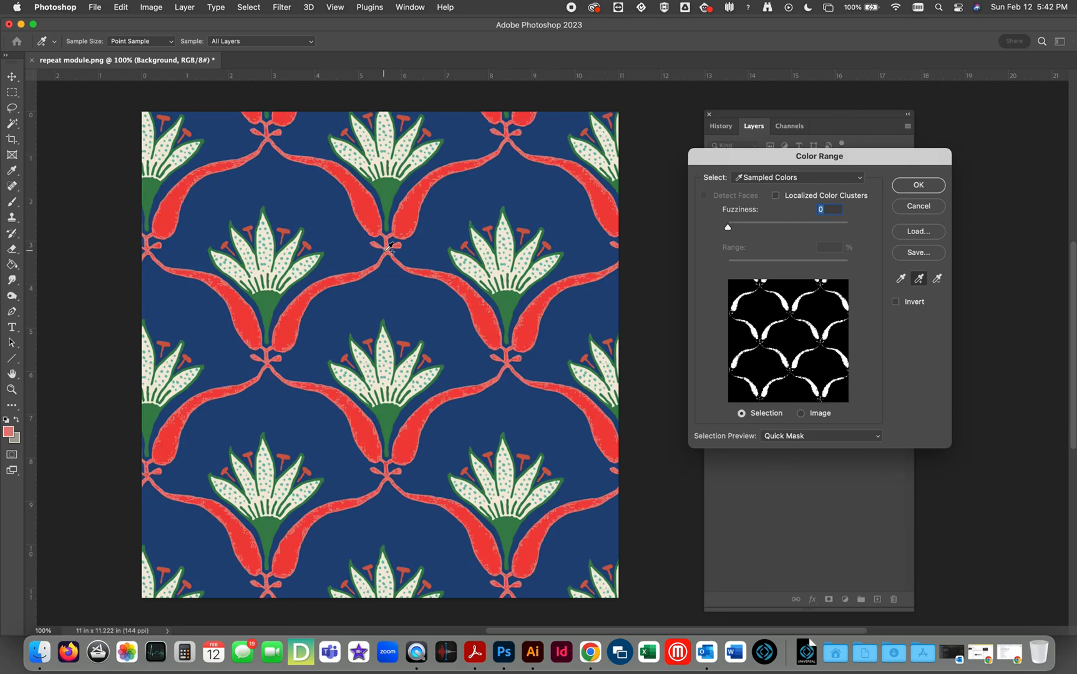
mouse_move(728, 229)
left_mouse_down()
mouse_move(757, 229)
mouse_move(746, 231)
left_mouse_up()
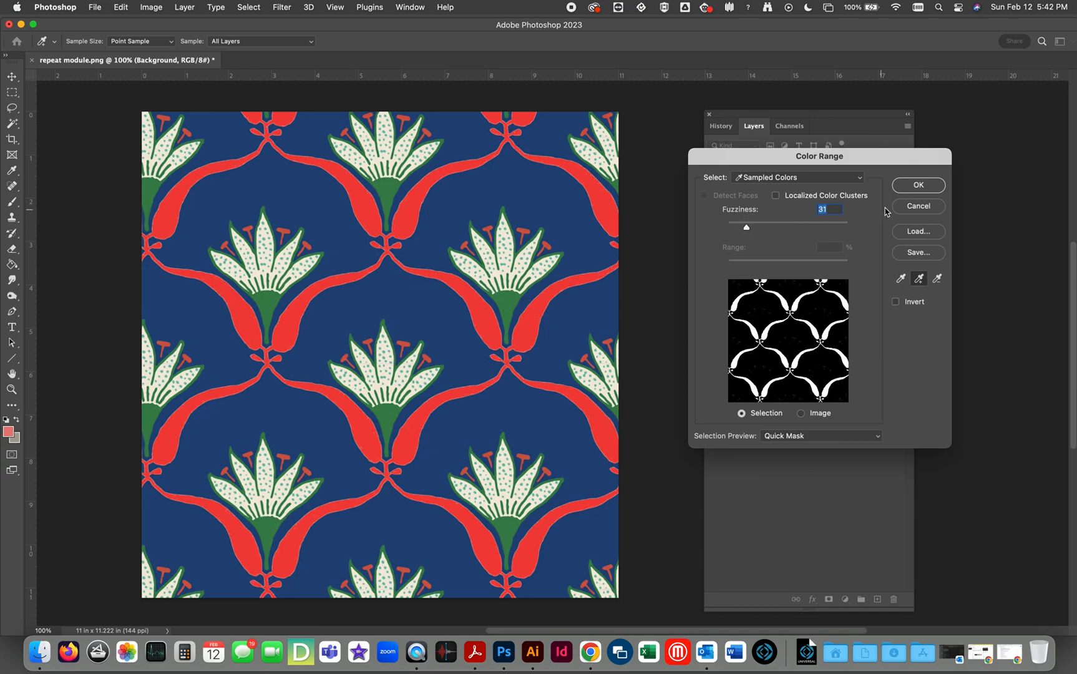
left_click(912, 186)
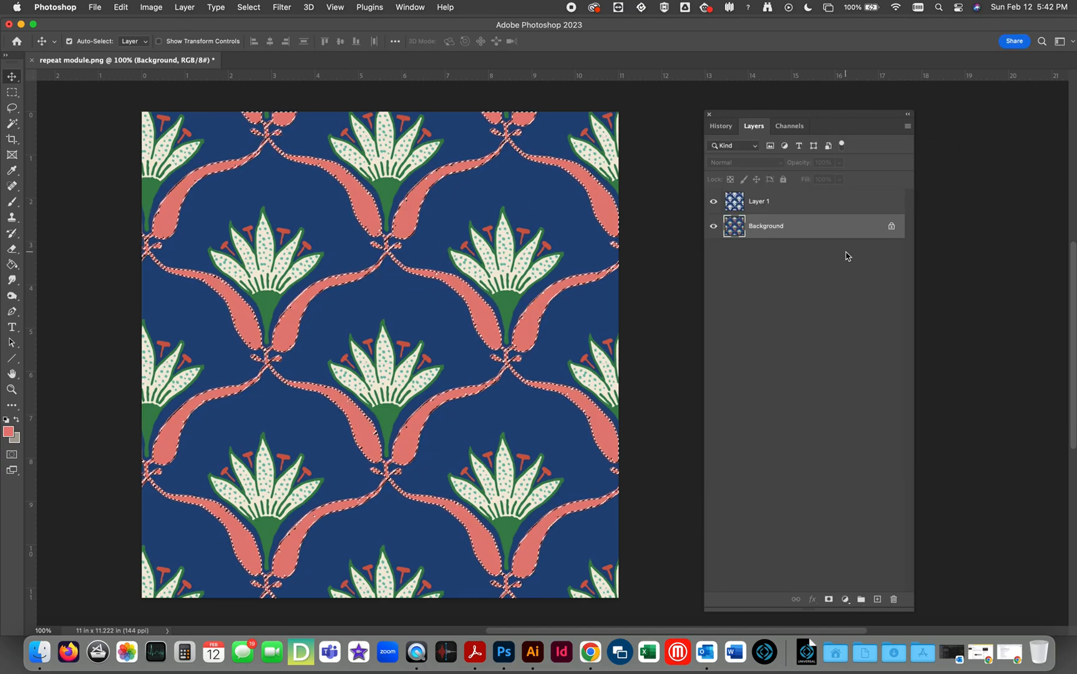
Copy the selected coral stems to a new layer and check it with Layer 1 and Background temporarily hidden.
key("super+j")
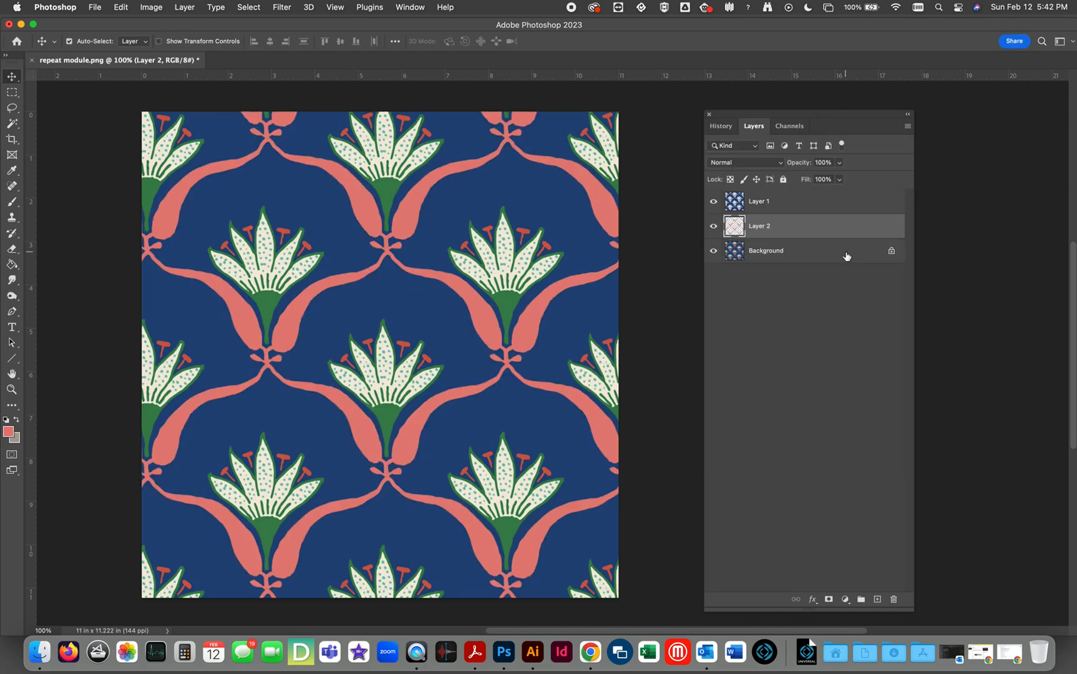
left_click(713, 250)
left_click(714, 202)
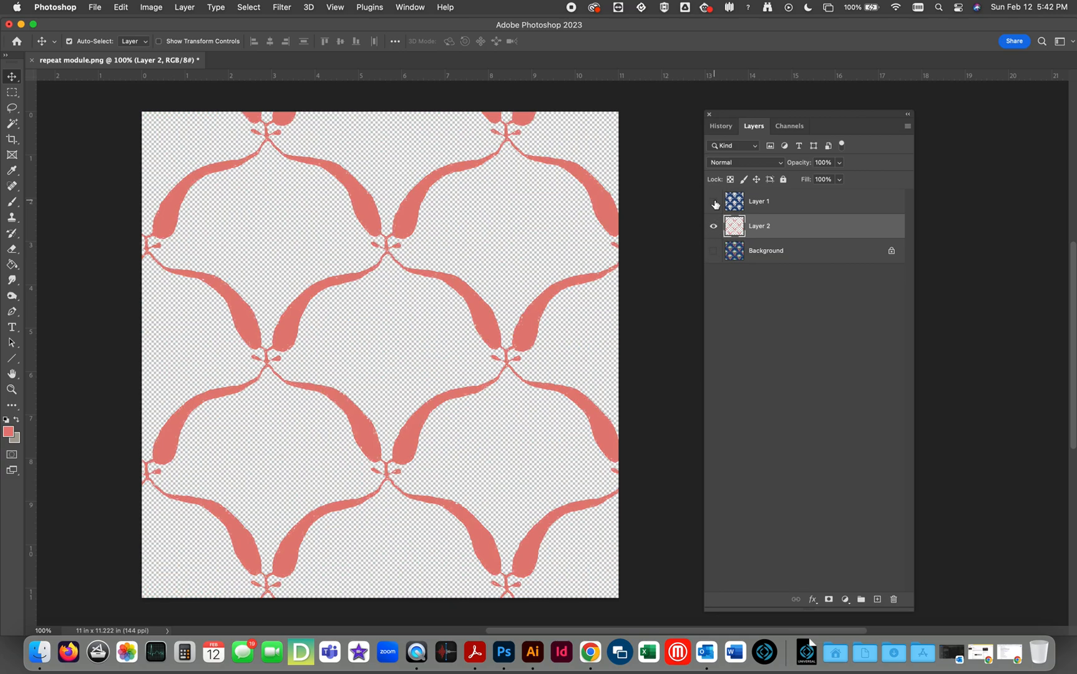
left_click(714, 201)
left_click(712, 252)
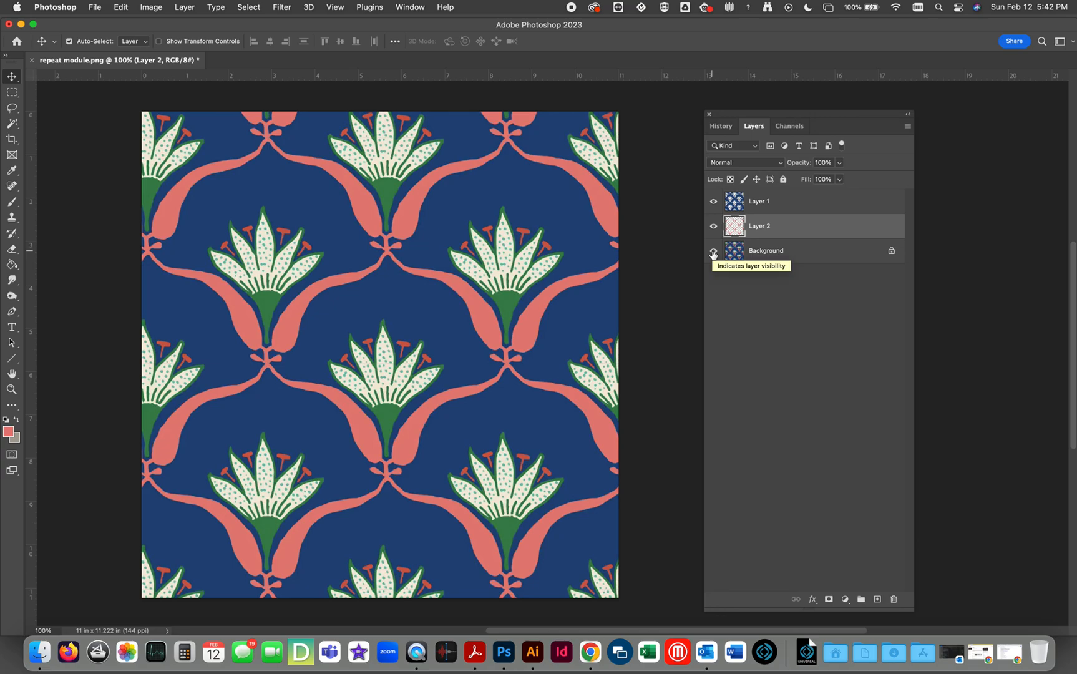
Check Layer 2's visibility, sample the red stamens of the Background layer with Color Range, and reset the fuzziness to 0.
left_click(713, 226)
left_click(713, 227)
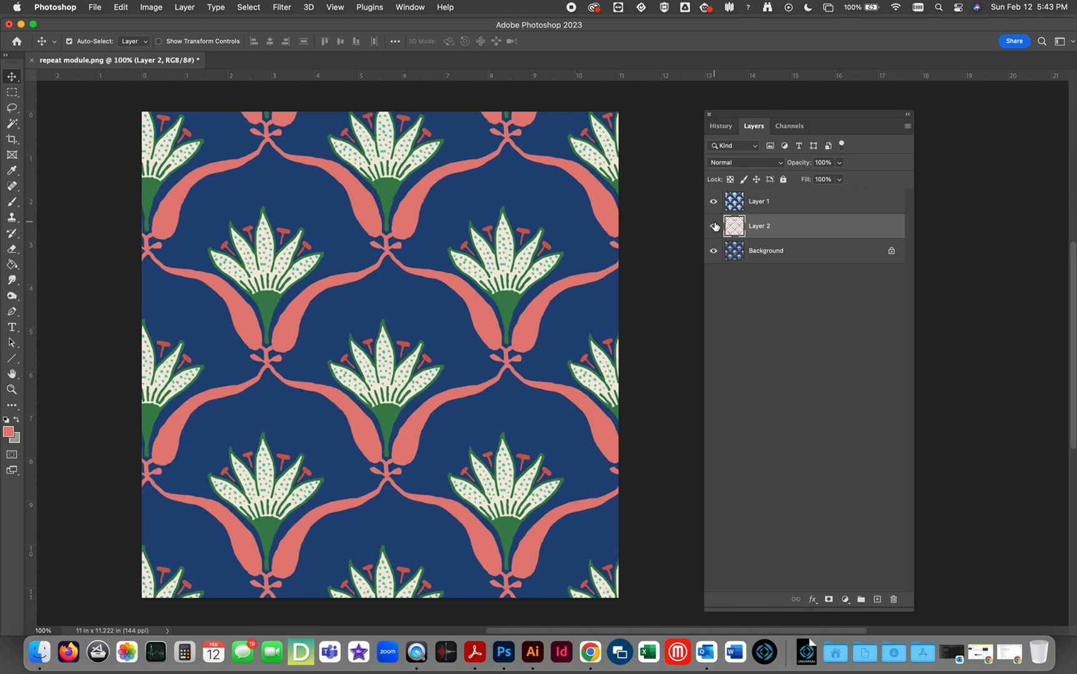
left_click(738, 251)
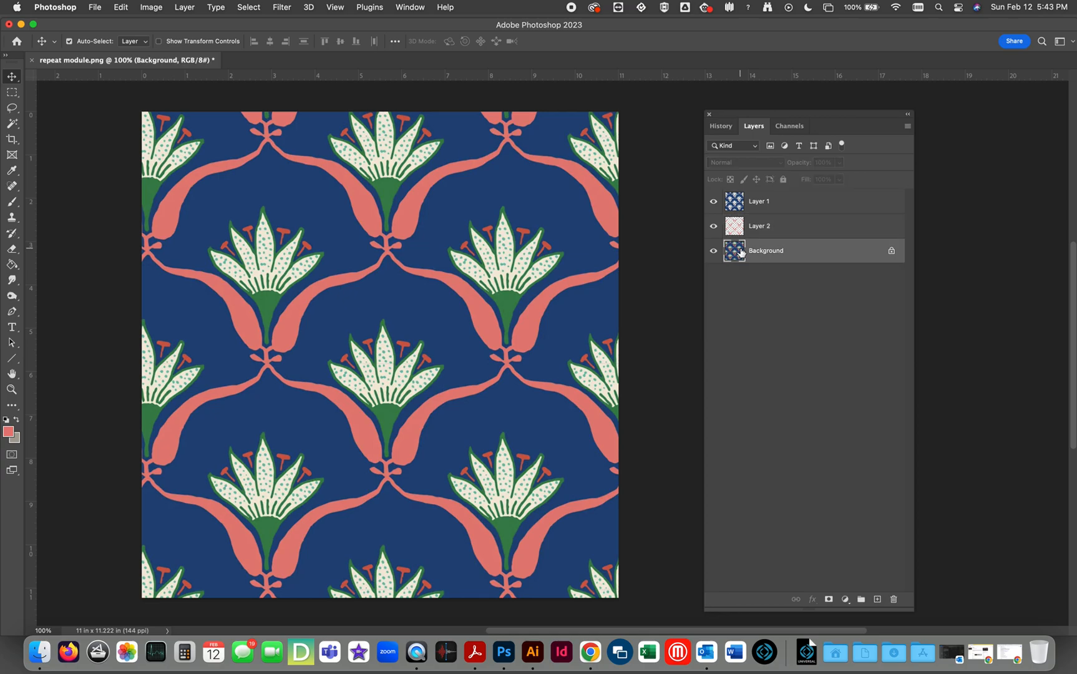
left_click(251, 6)
left_click(262, 122)
left_click(516, 243)
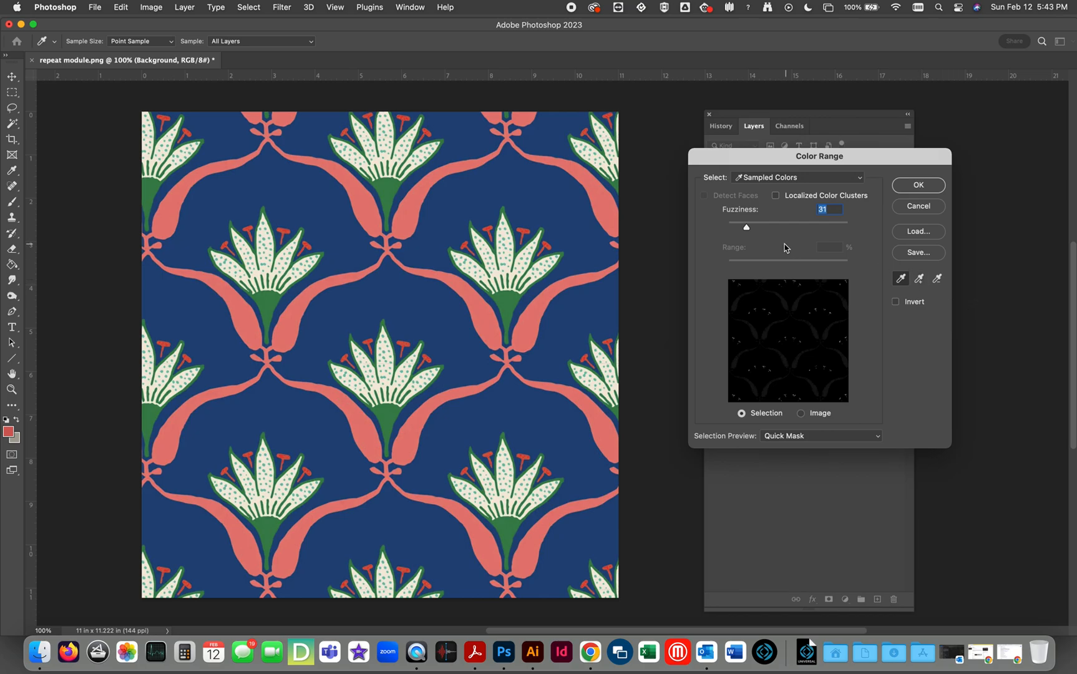
left_click_drag(747, 230, 693, 222)
Add another red shade from a stamen, raise the fuzziness slightly, and copy the accepted selection to a new layer.
left_click(918, 278)
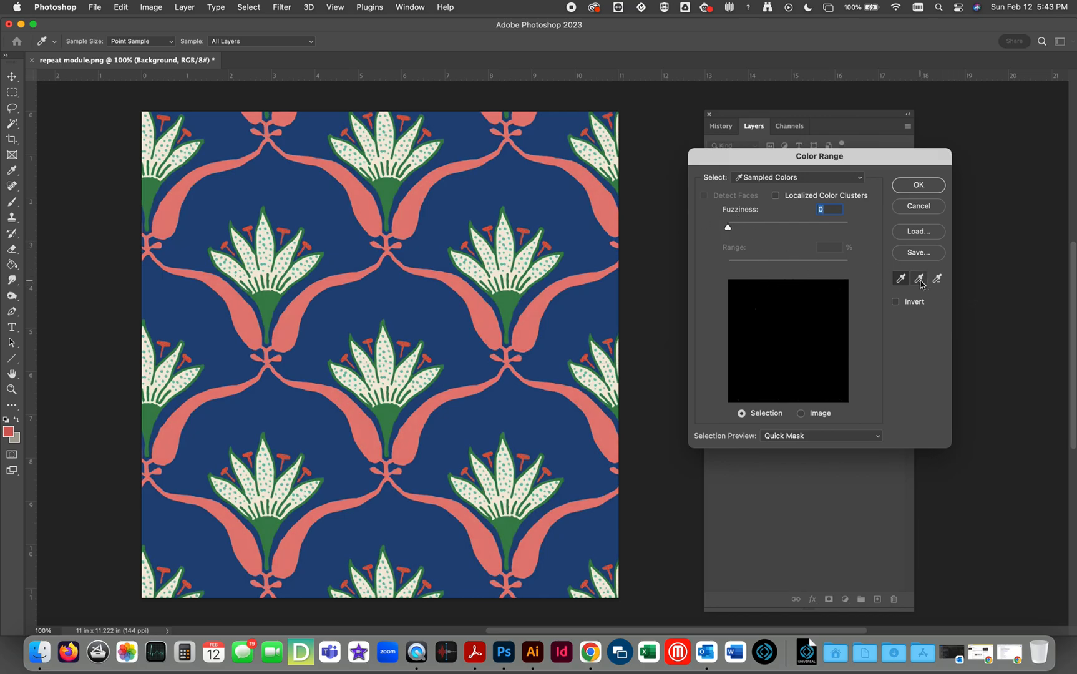
left_click(551, 247)
mouse_move(733, 230)
left_mouse_down()
mouse_move(758, 228)
mouse_move(742, 230)
left_mouse_up()
left_click(912, 189)
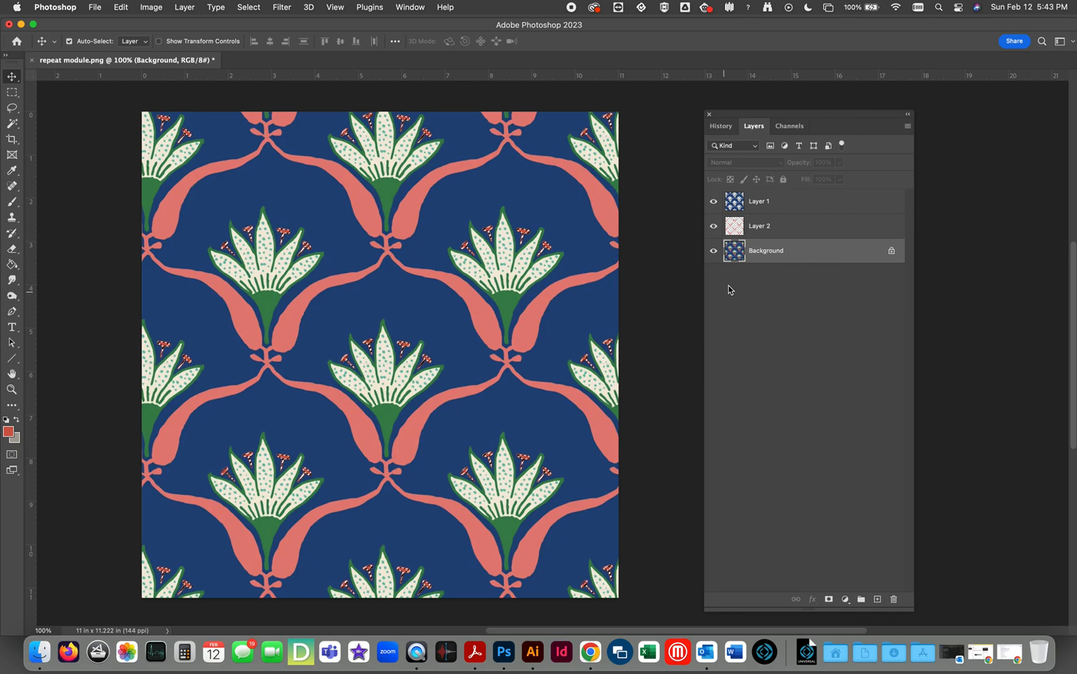
key("super+j")
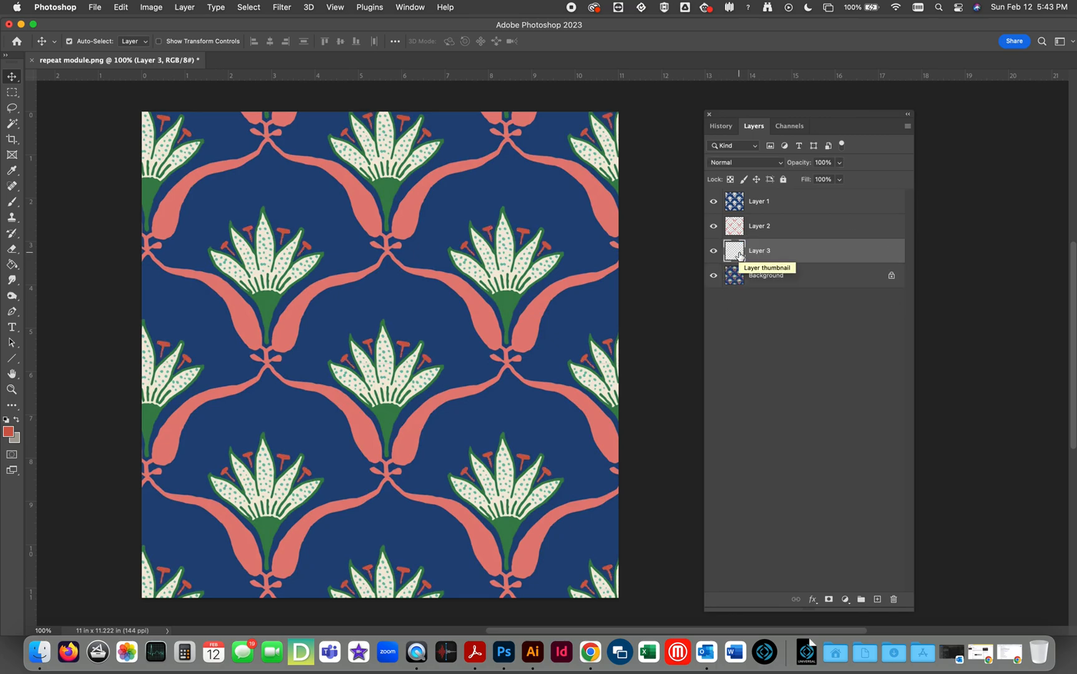
Sample the green flower base of the Background layer with Color Range and reset the fuzziness to 0.
left_click(734, 275)
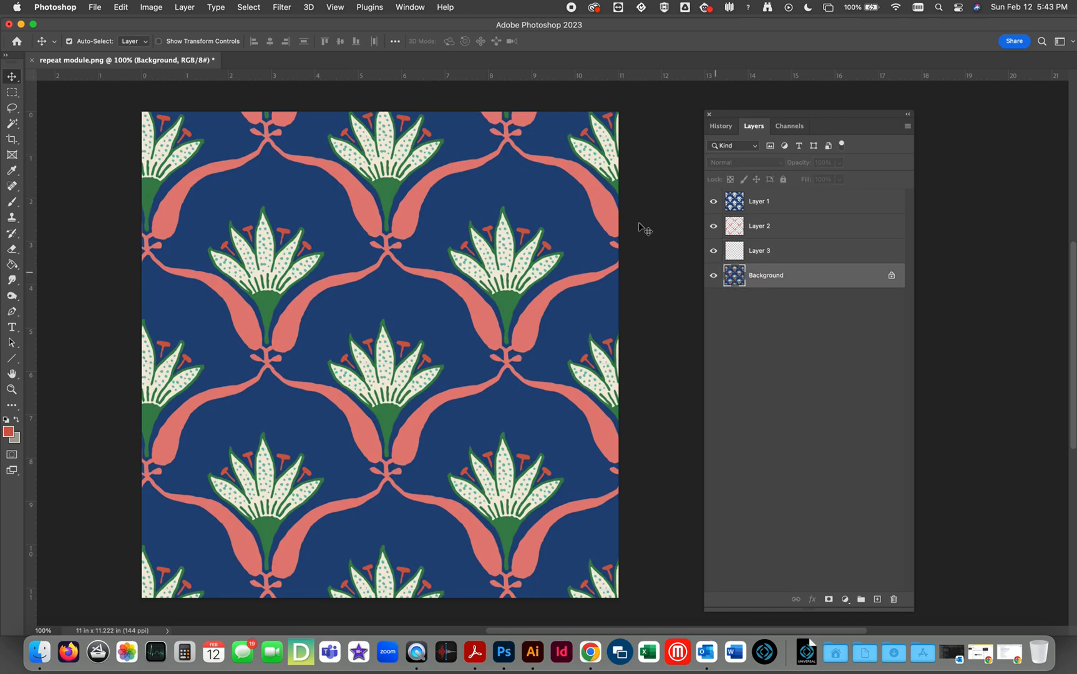
left_click(248, 6)
left_click(269, 122)
left_click(509, 309)
left_click(920, 280)
left_click_drag(741, 227, 723, 228)
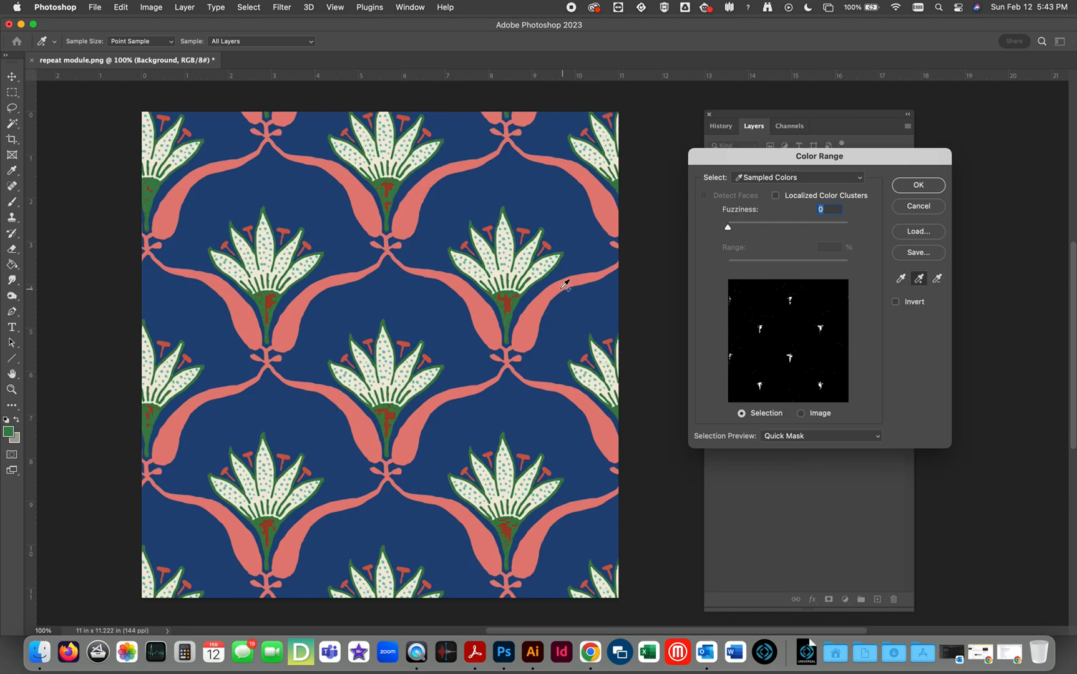
Extend the sample with more green shades from several flower bases and accept the selection with fuzziness 85.
left_click(509, 305)
left_click(510, 305)
left_click(509, 313)
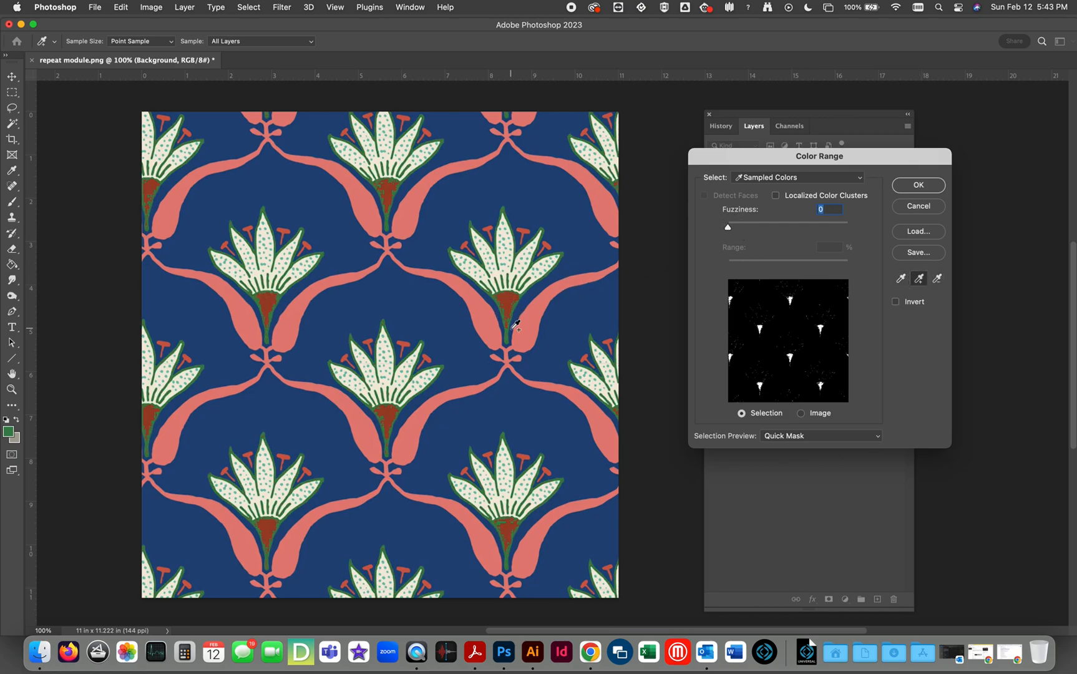
left_click(512, 328)
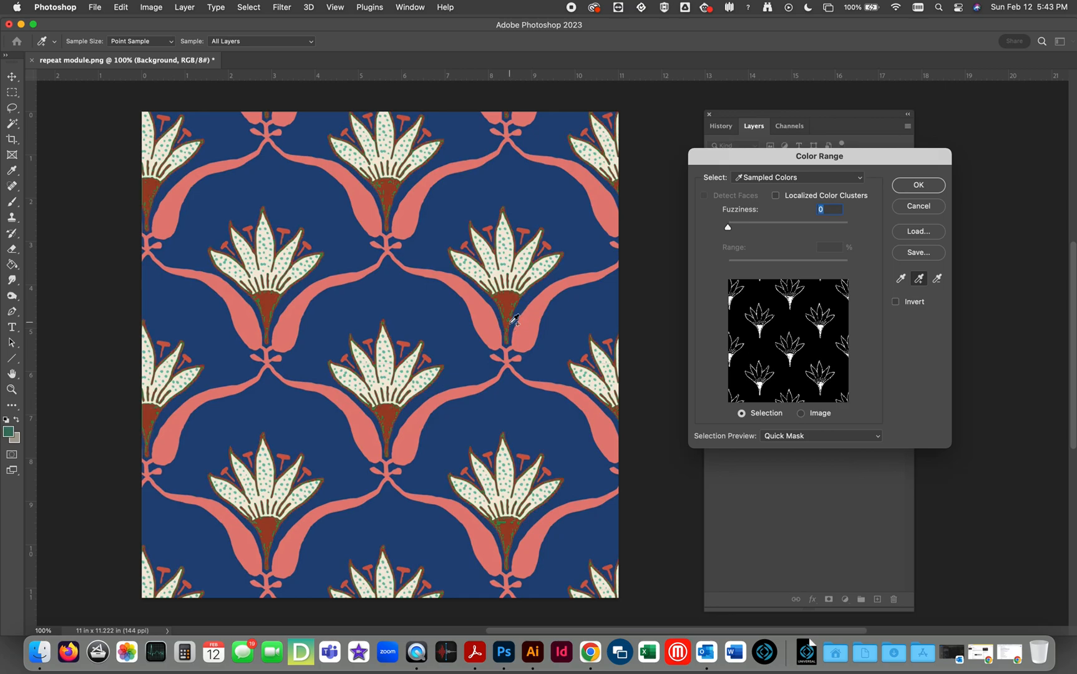
left_click(381, 179)
left_click(276, 302)
left_click(278, 299)
left_click(272, 310)
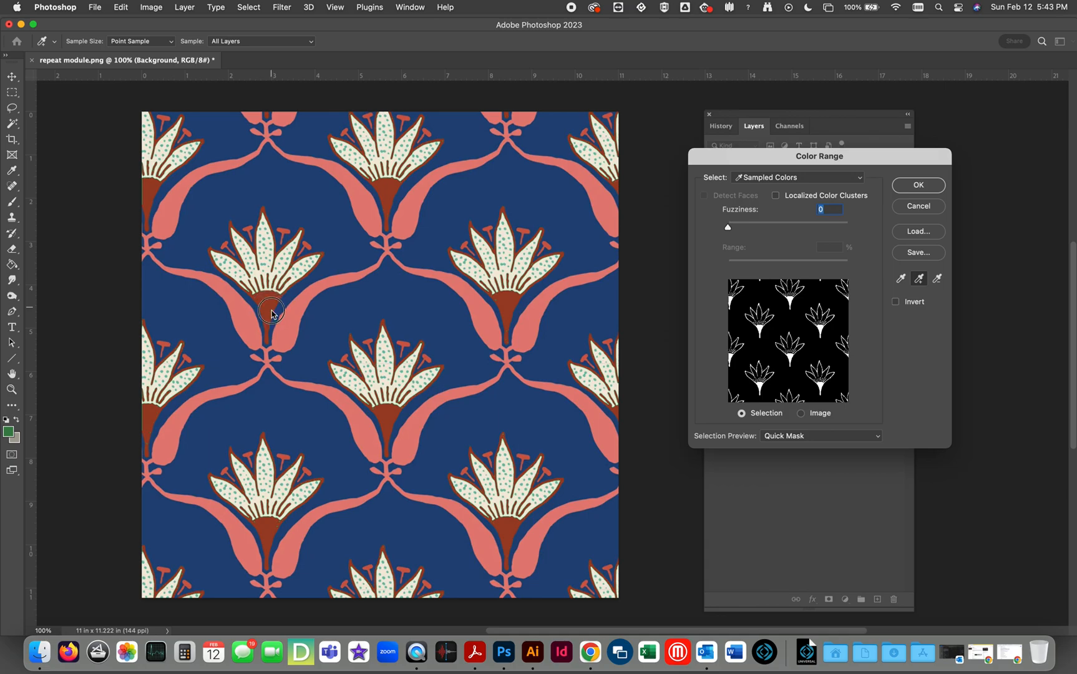
left_click_drag(731, 230, 781, 233)
left_click(918, 186)
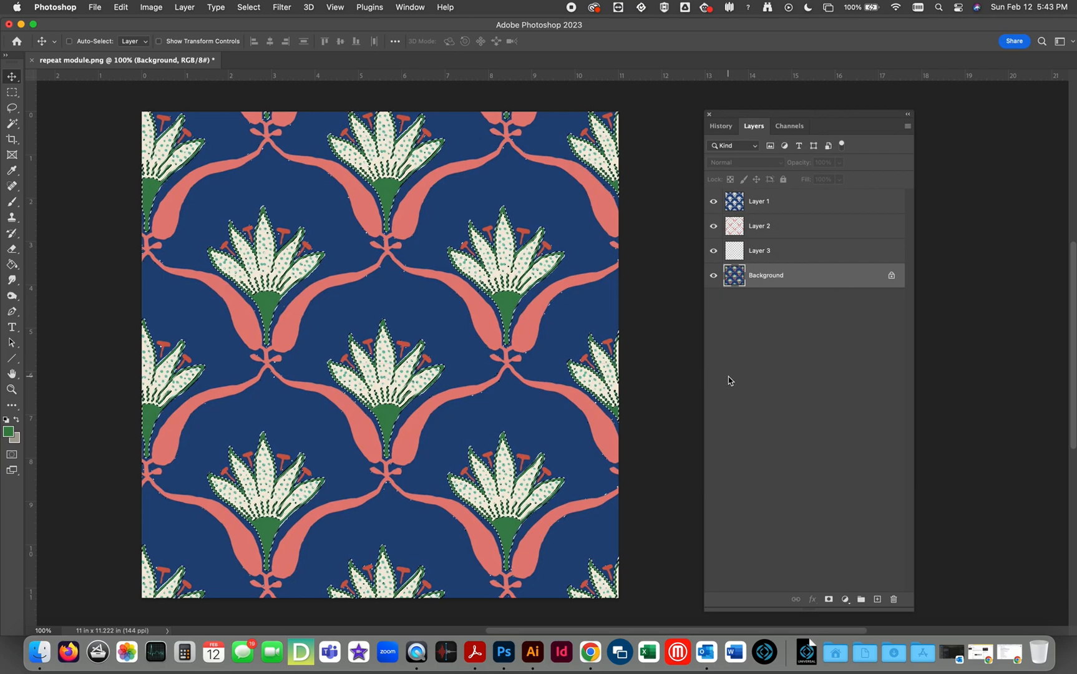
Copy the selected green areas to a new layer and check it with the Background layer temporarily hidden.
key("super+j")
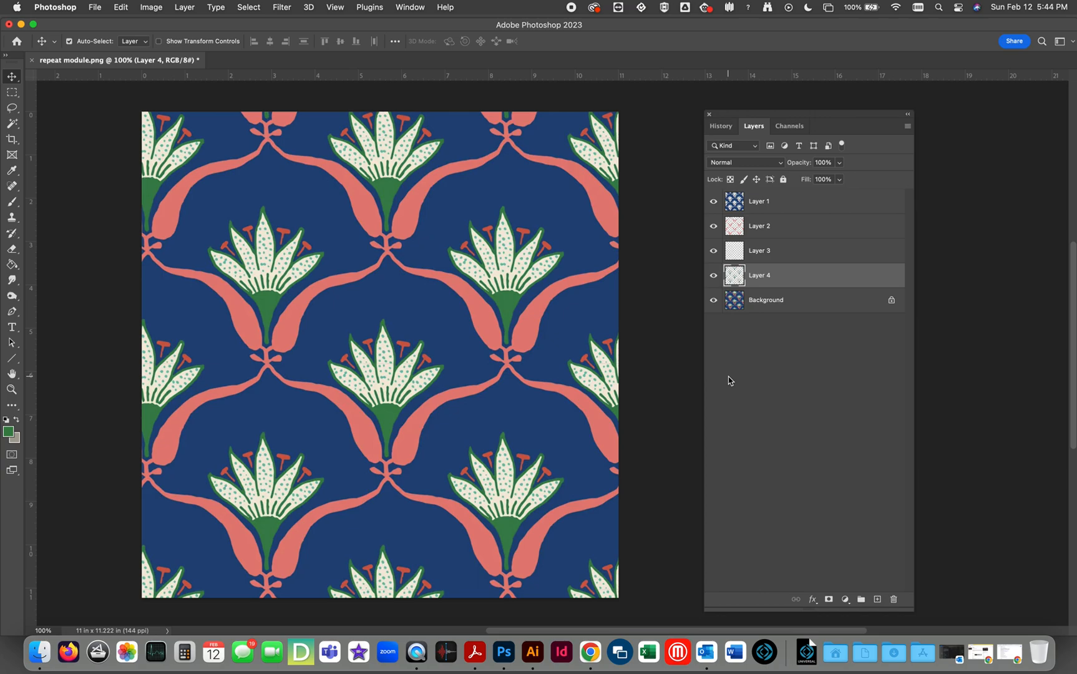
left_click(713, 300)
left_click(716, 301)
left_click(715, 302)
left_click(715, 302)
Sample a teal petal dot of the Background layer with Color Range at 400% zoom and reset the fuzziness to 0.
left_click(14, 390)
left_click(525, 290)
left_click(507, 277)
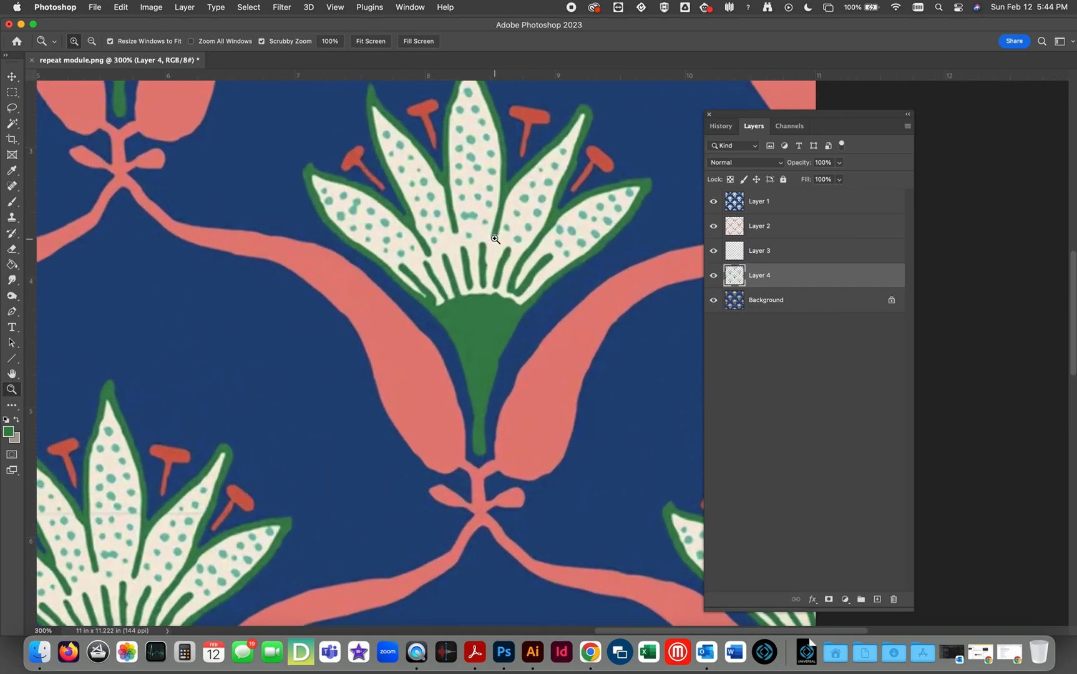
left_click(479, 223)
left_click(480, 223)
left_click(730, 305)
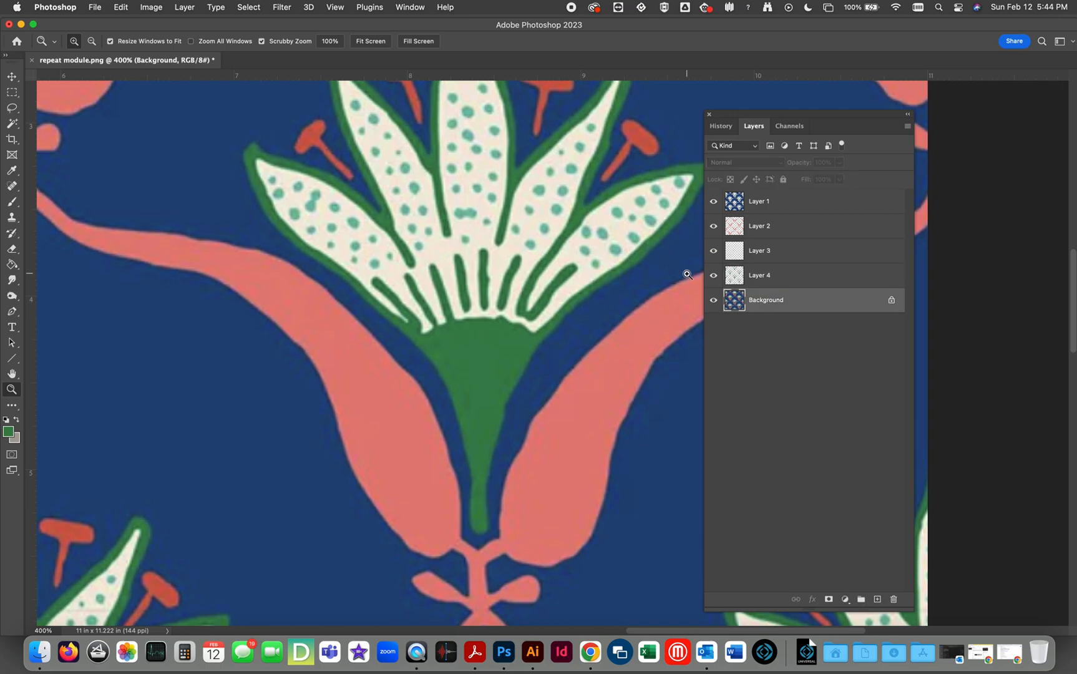
left_click(247, 6)
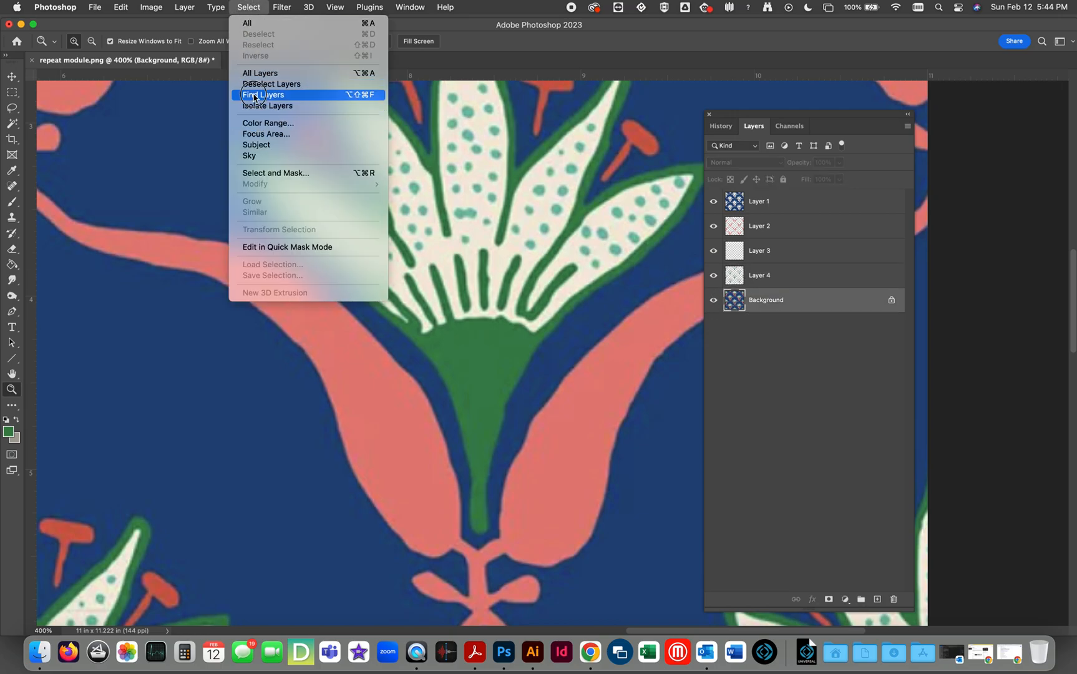
left_click(258, 123)
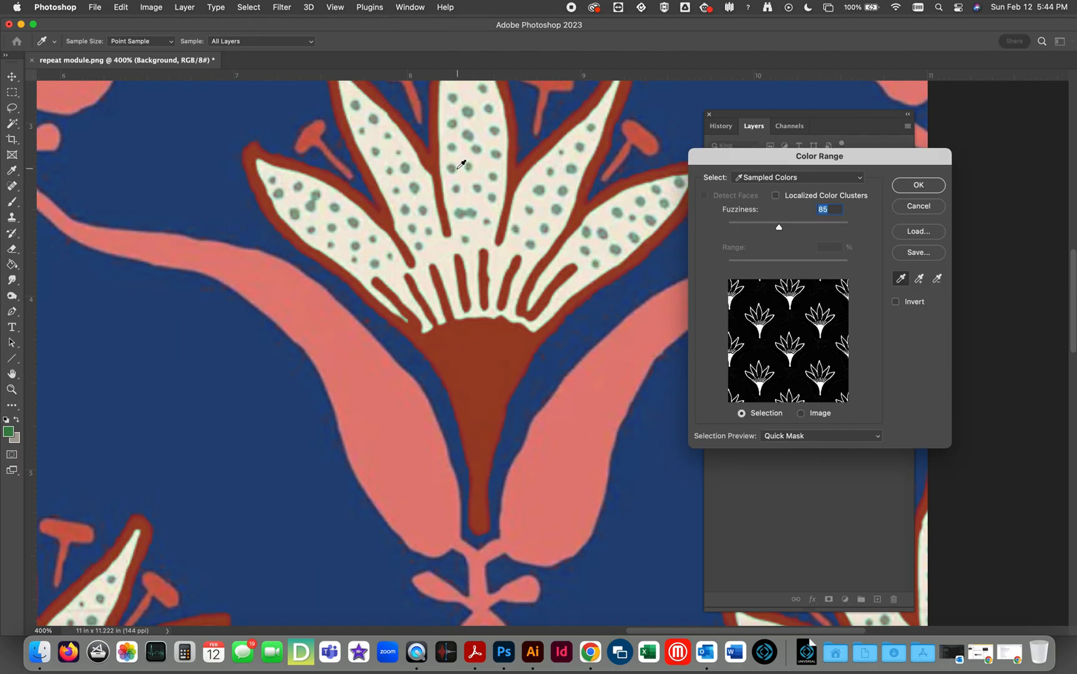
left_click(456, 169)
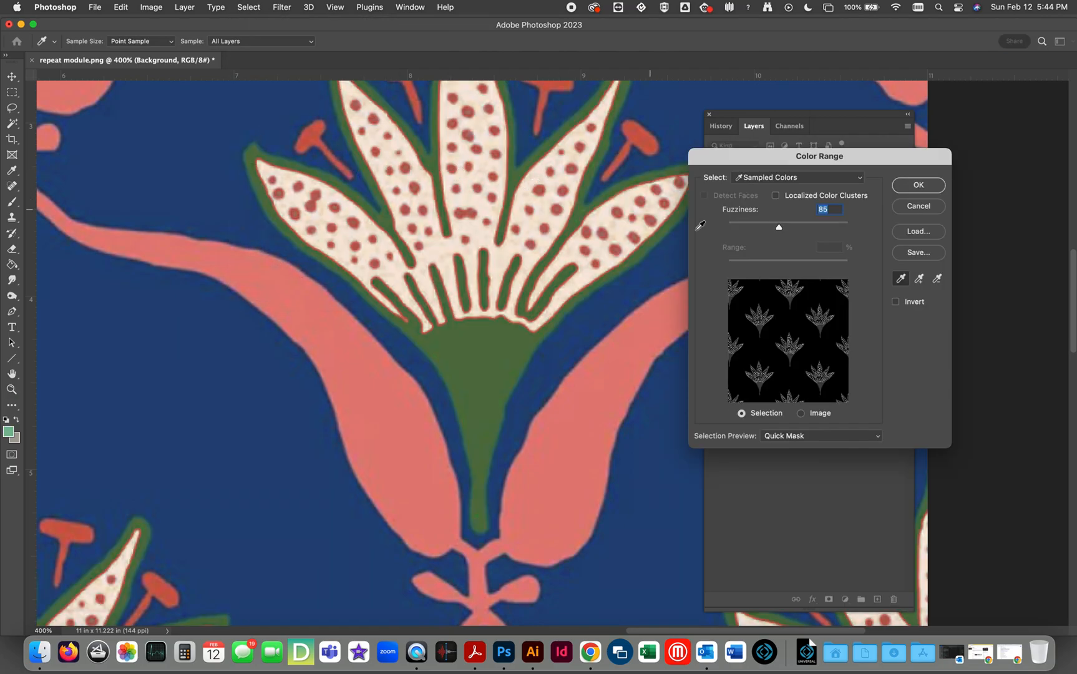
left_click_drag(778, 227, 722, 226)
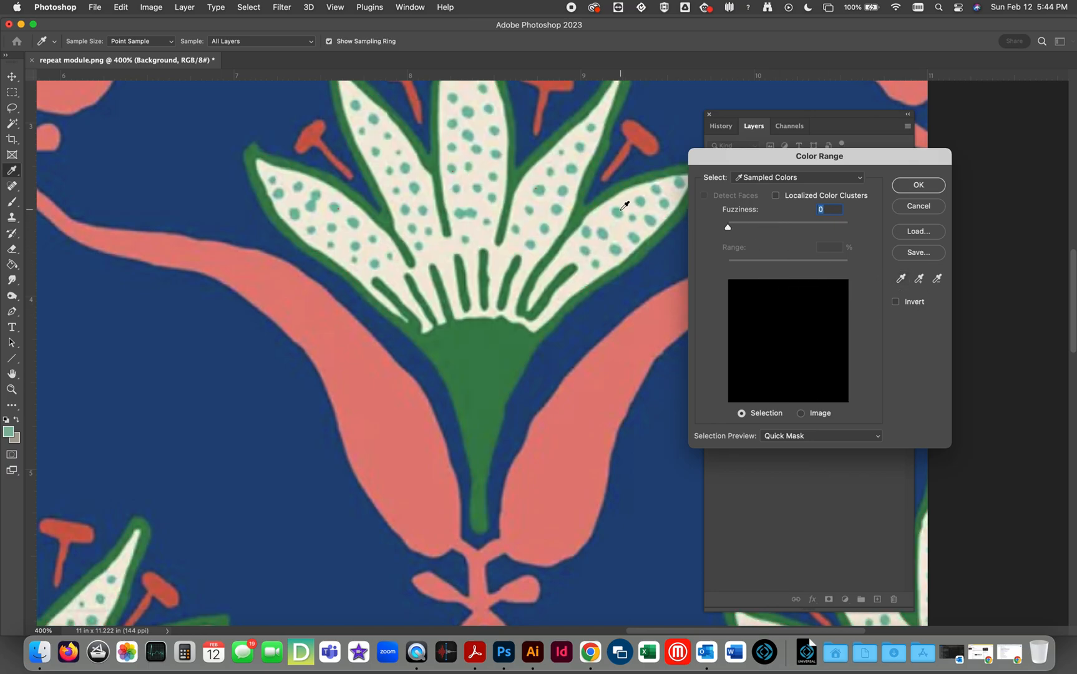
Extend the sample with more teal shades from dots on several petals and accept the selection with fuzziness 13.
left_click(918, 278)
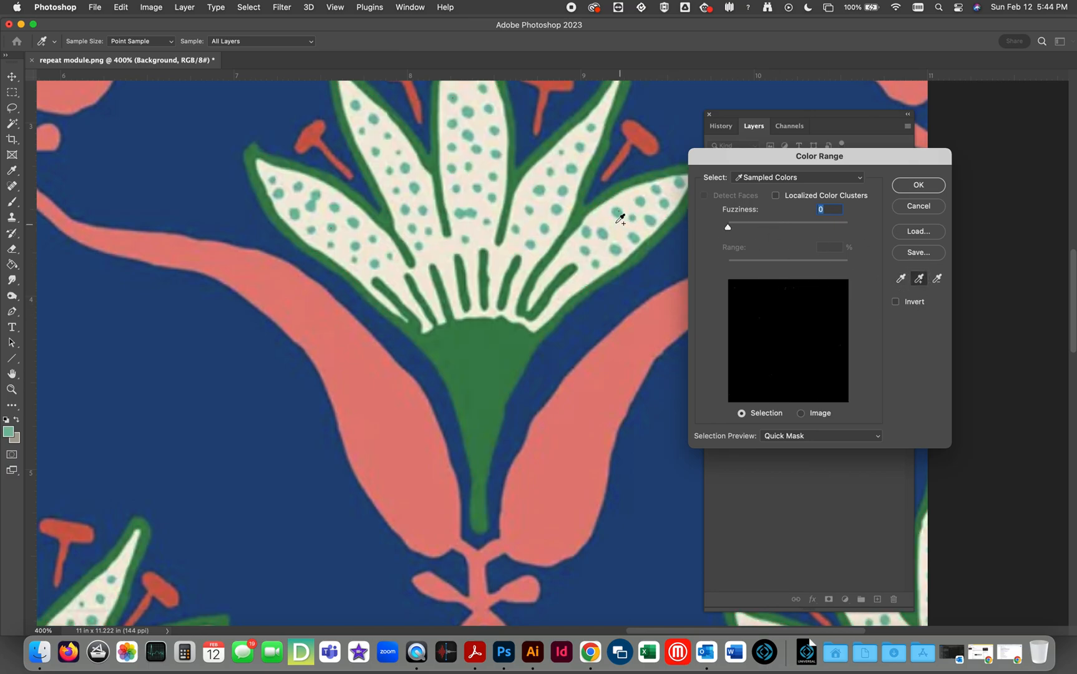
left_click(558, 212)
left_click(557, 212)
left_click(556, 209)
left_click(556, 208)
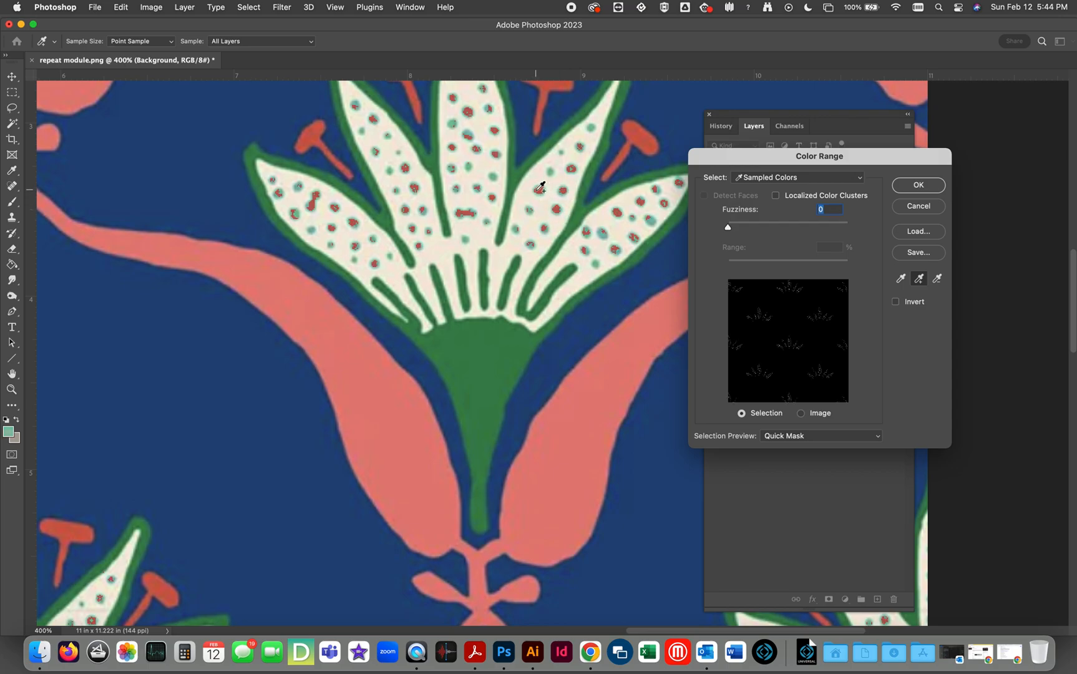
left_click(652, 225)
left_click(650, 224)
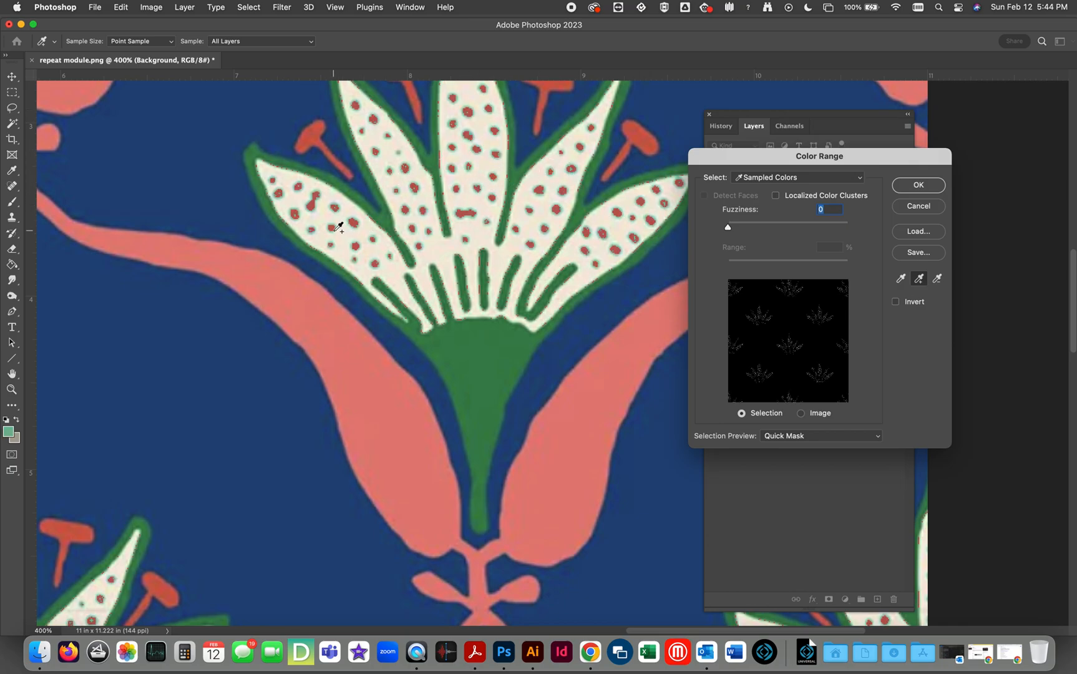
left_click(318, 192)
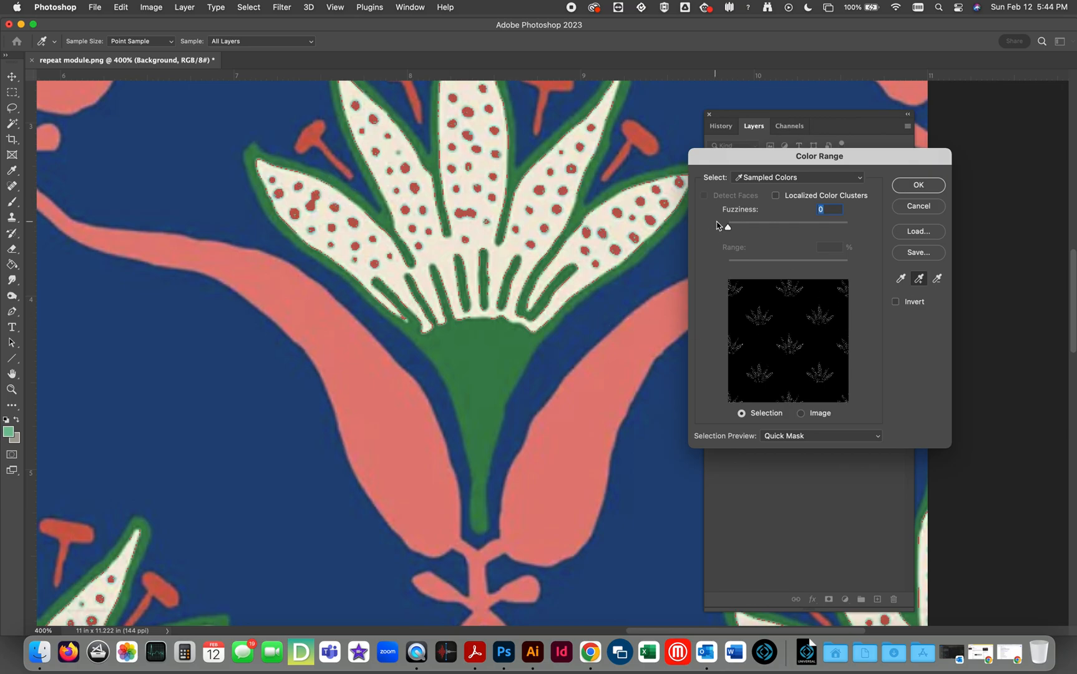
left_click_drag(728, 229, 736, 230)
left_click(915, 187)
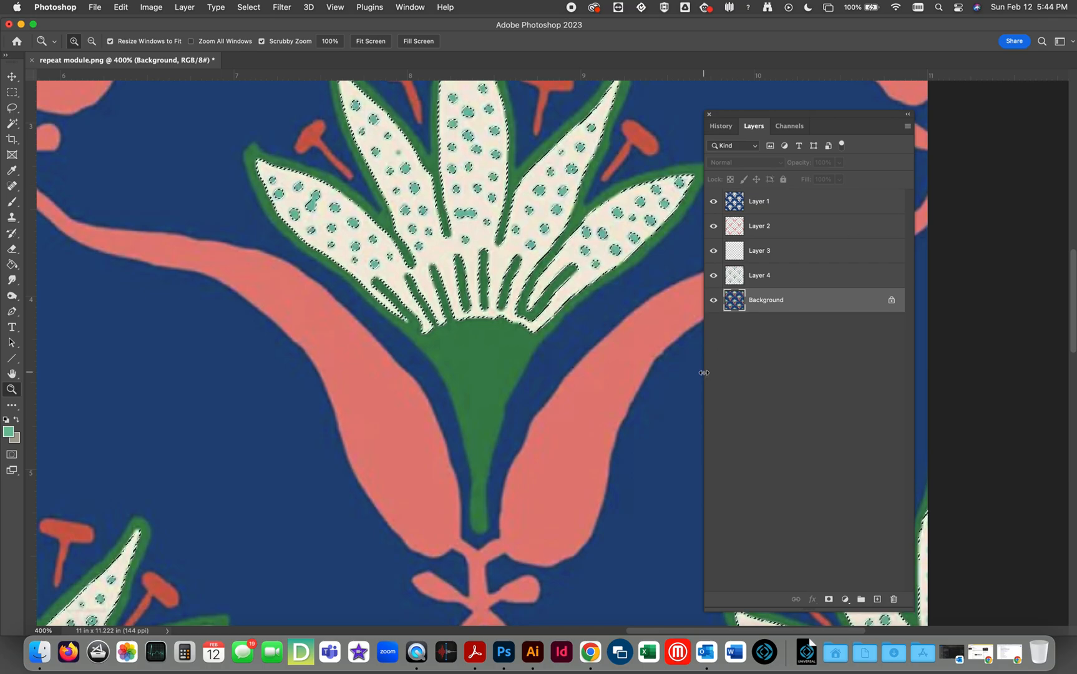
Copy the selected teal dots to a new layer and compare the whole pattern with the Background layer hidden and shown.
key("super+j")
left_click(712, 325)
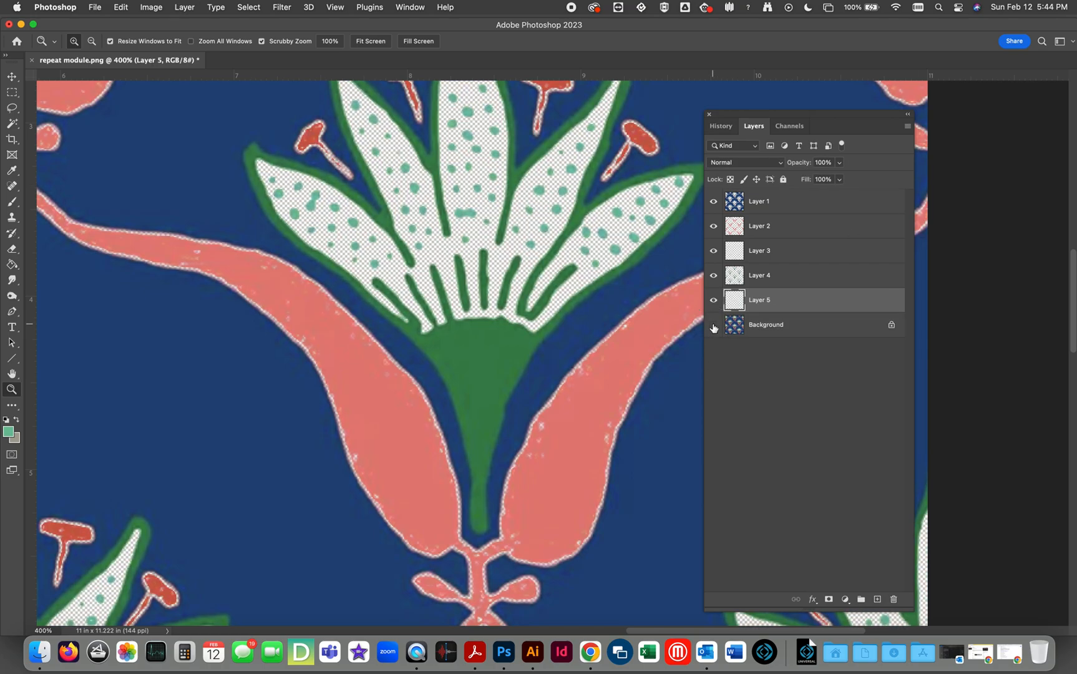
left_click(371, 41)
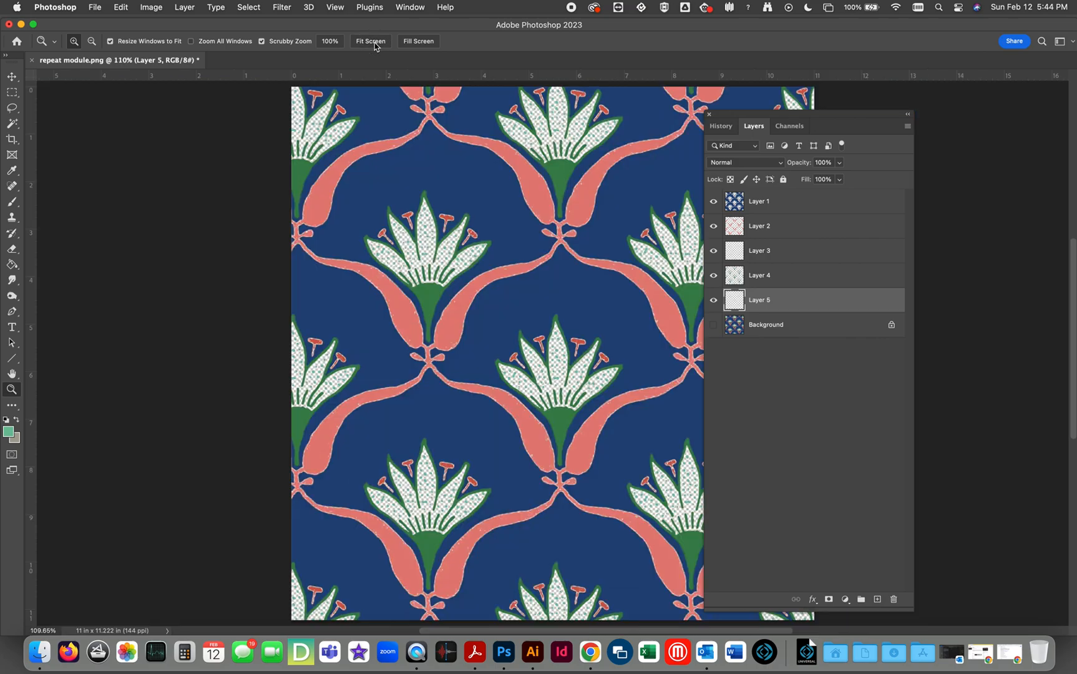
left_click_drag(736, 116, 851, 106)
left_click(828, 315)
left_click(828, 315)
left_click(828, 315)
left_click(828, 315)
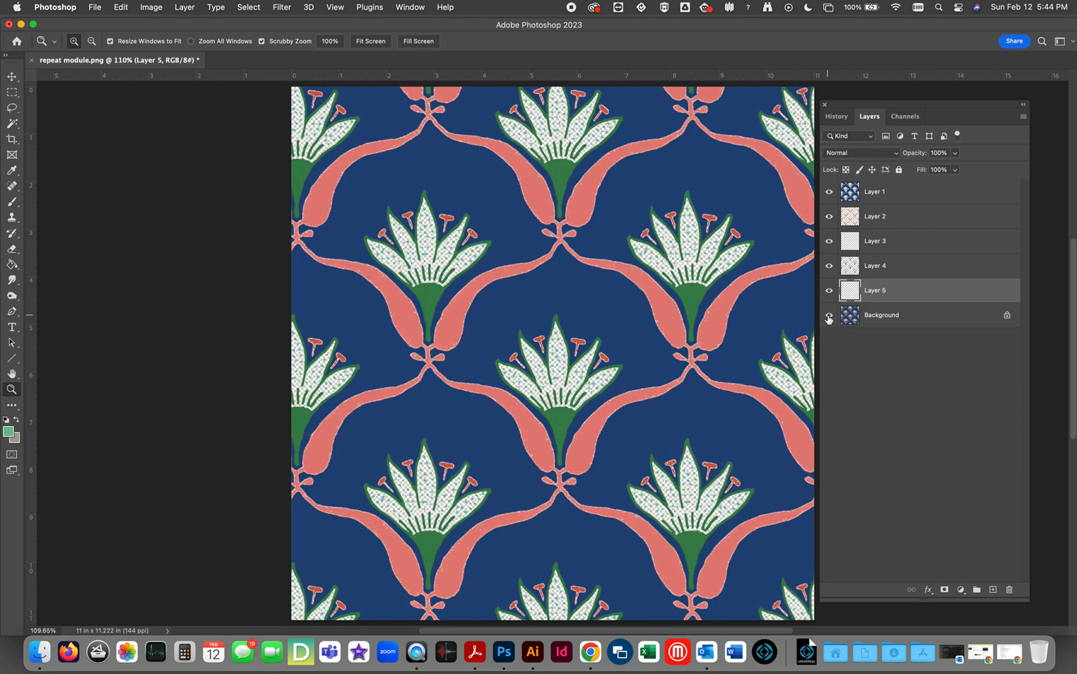
left_click(828, 316)
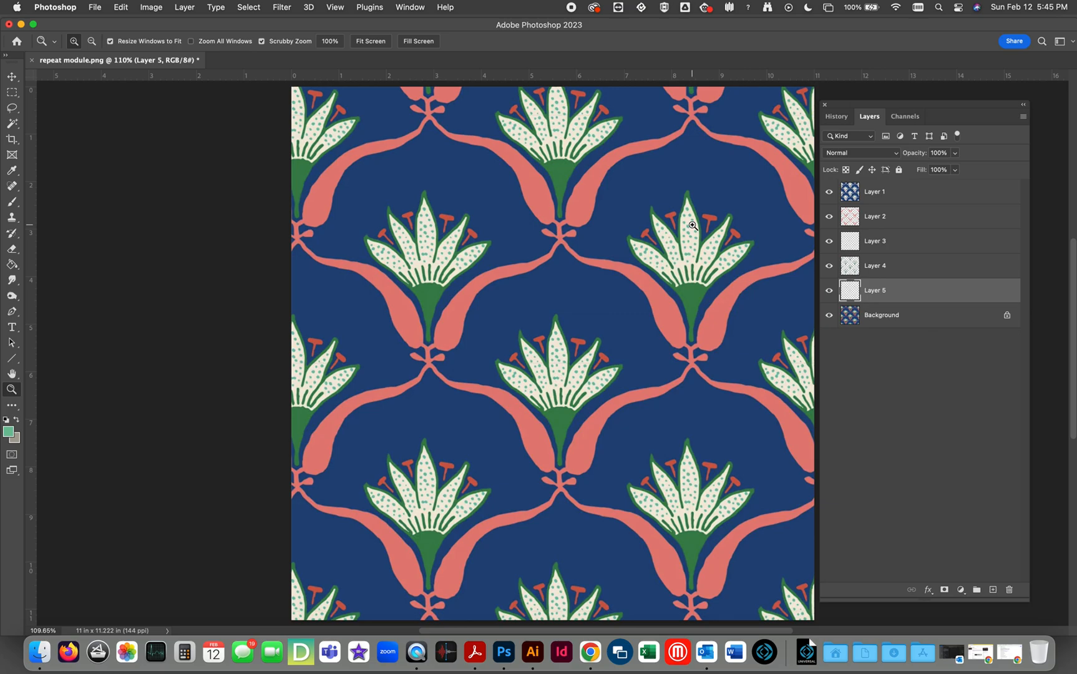
Isolate the teal dots on Layer 5, and show Layers 1 to 4 again one by one with the Background hidden.
left_click_drag(696, 308, 487, 305)
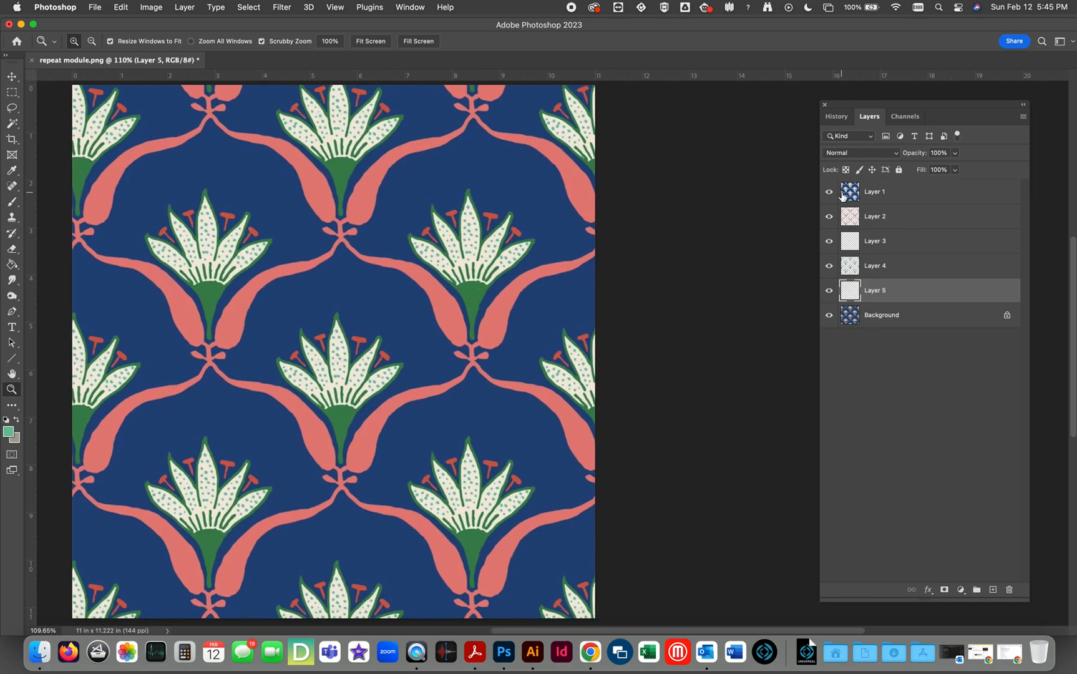
left_click_drag(829, 193, 831, 363)
left_click(829, 291)
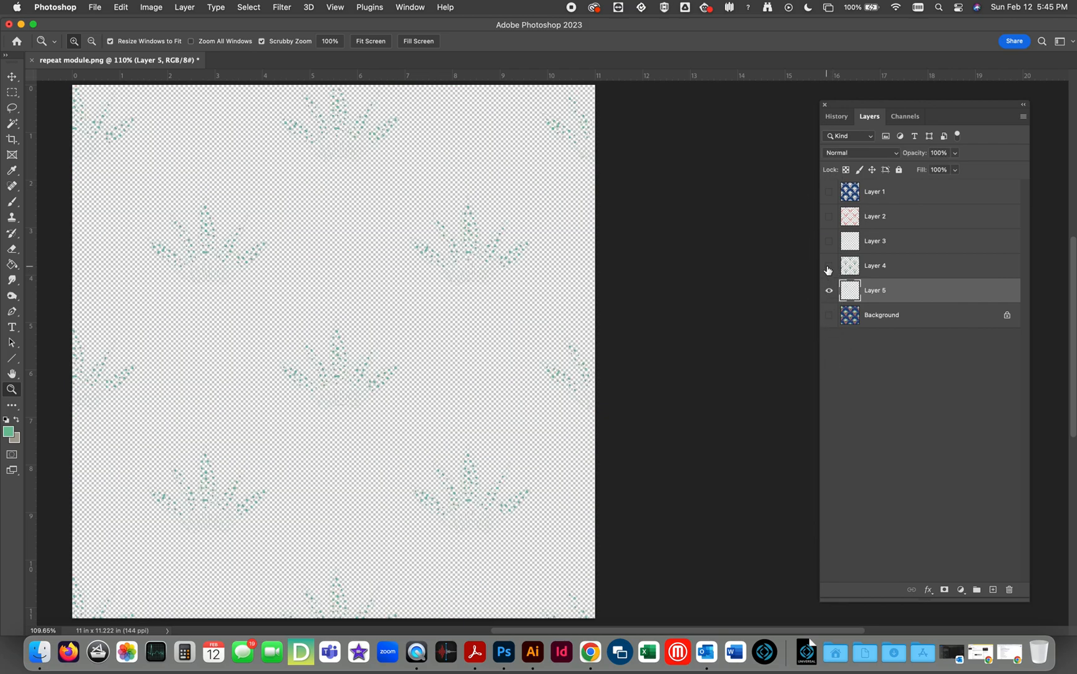
left_click(828, 193)
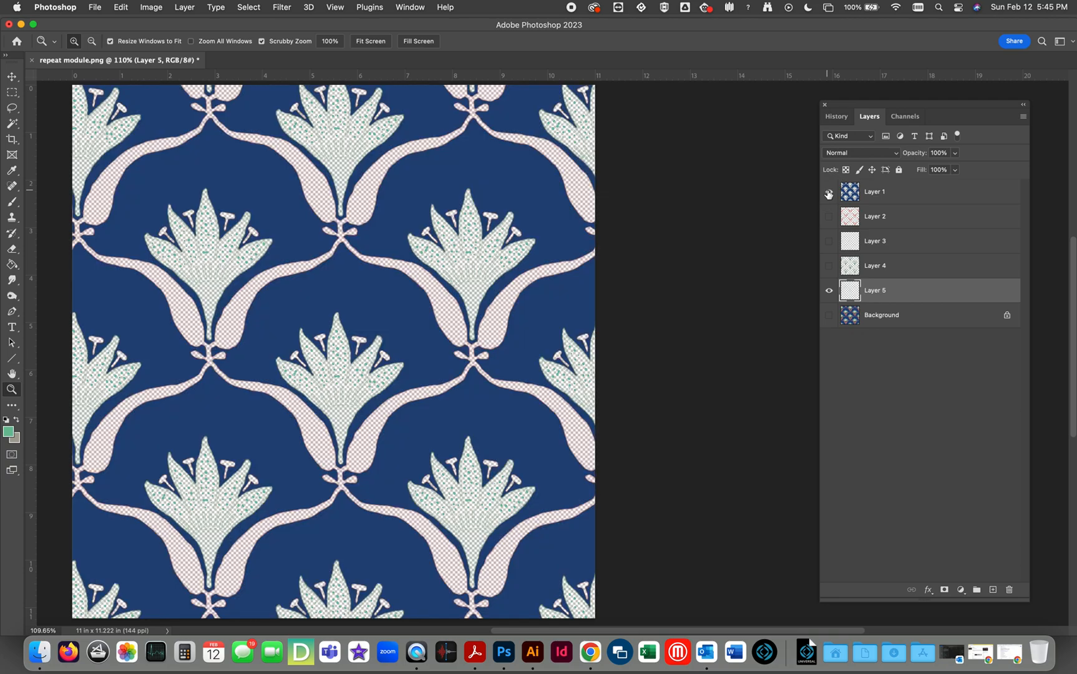
left_click(829, 216)
left_click(829, 242)
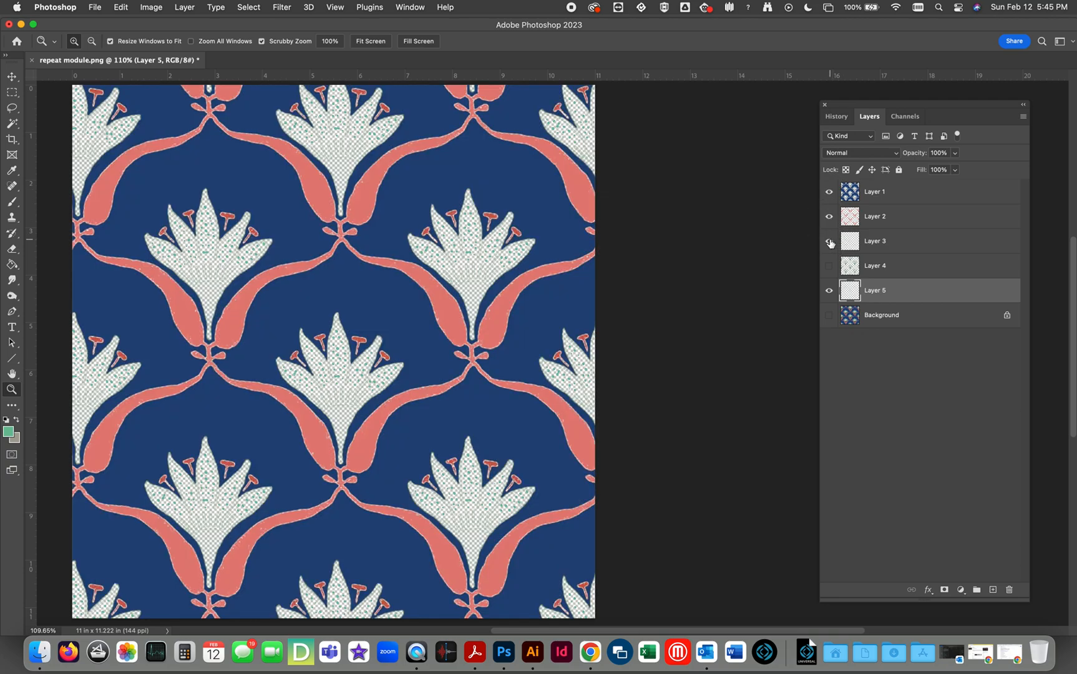
left_click(828, 266)
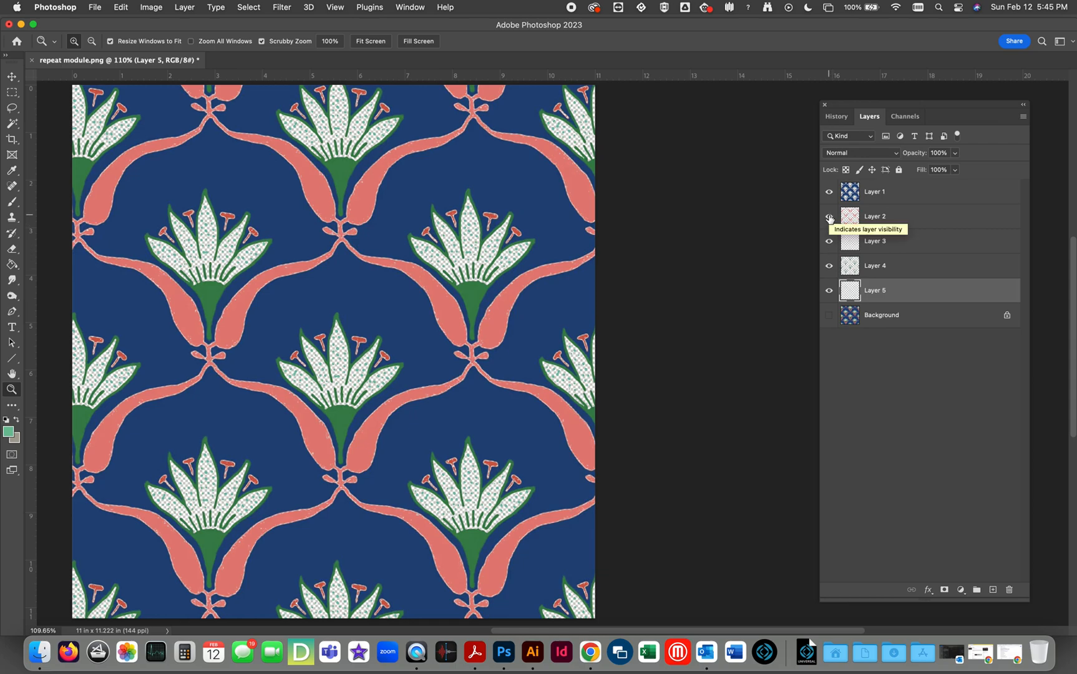
Hide Layers 2 to 5 so only Layer 1 shows, and view the Red, Green and Blue channels one at a time.
left_click_drag(829, 217, 826, 298)
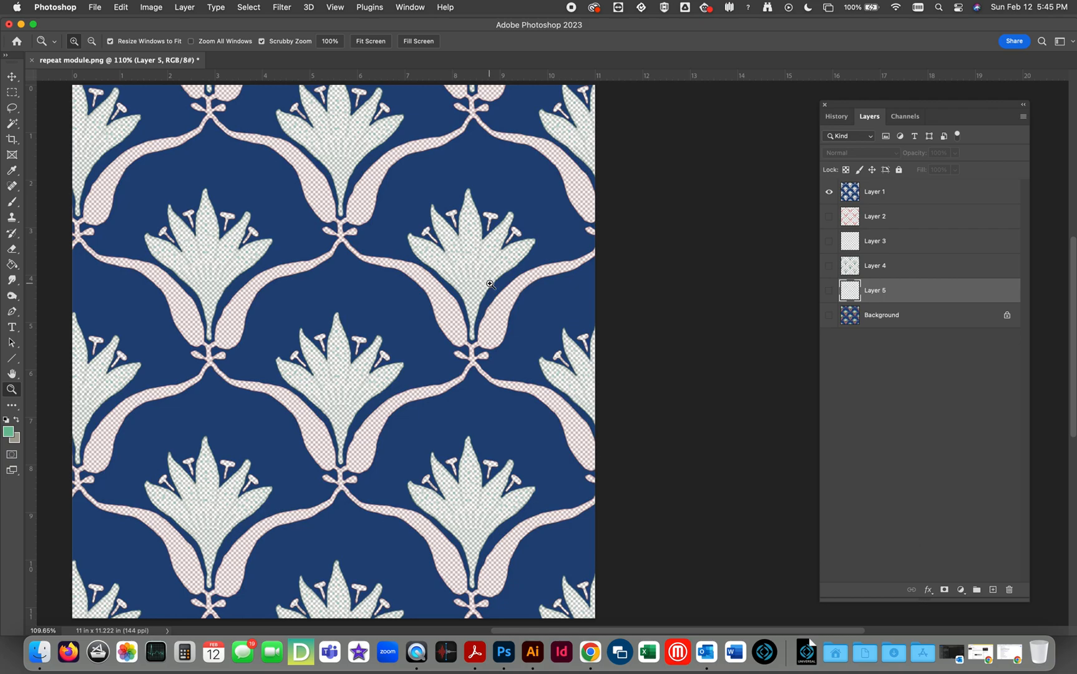
left_click(904, 119)
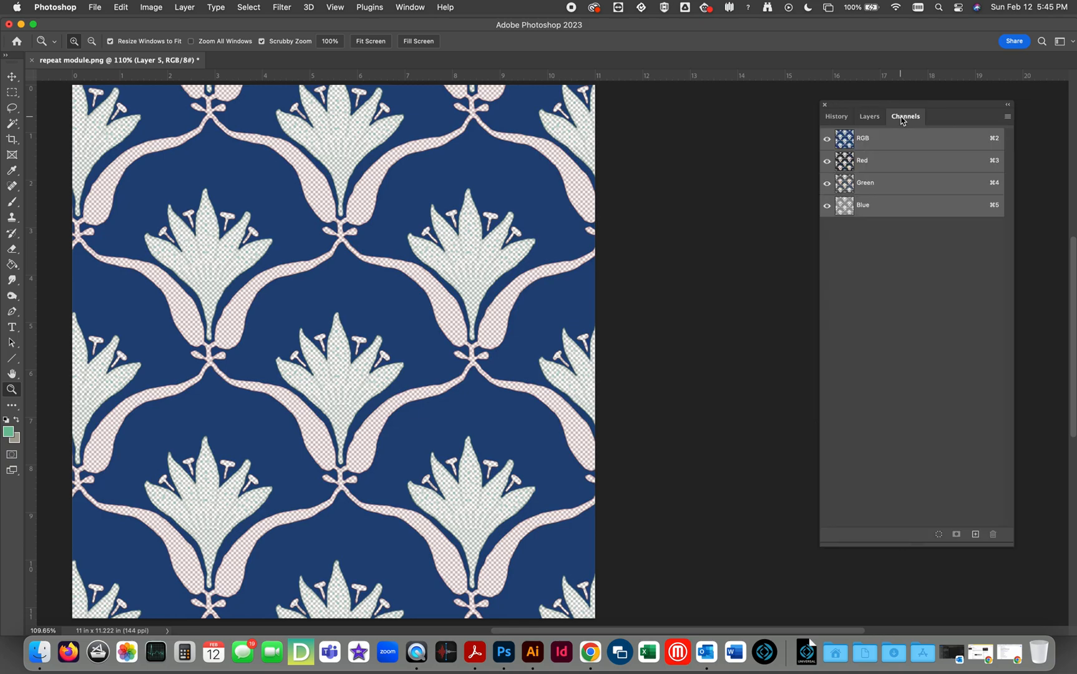
left_click(877, 167)
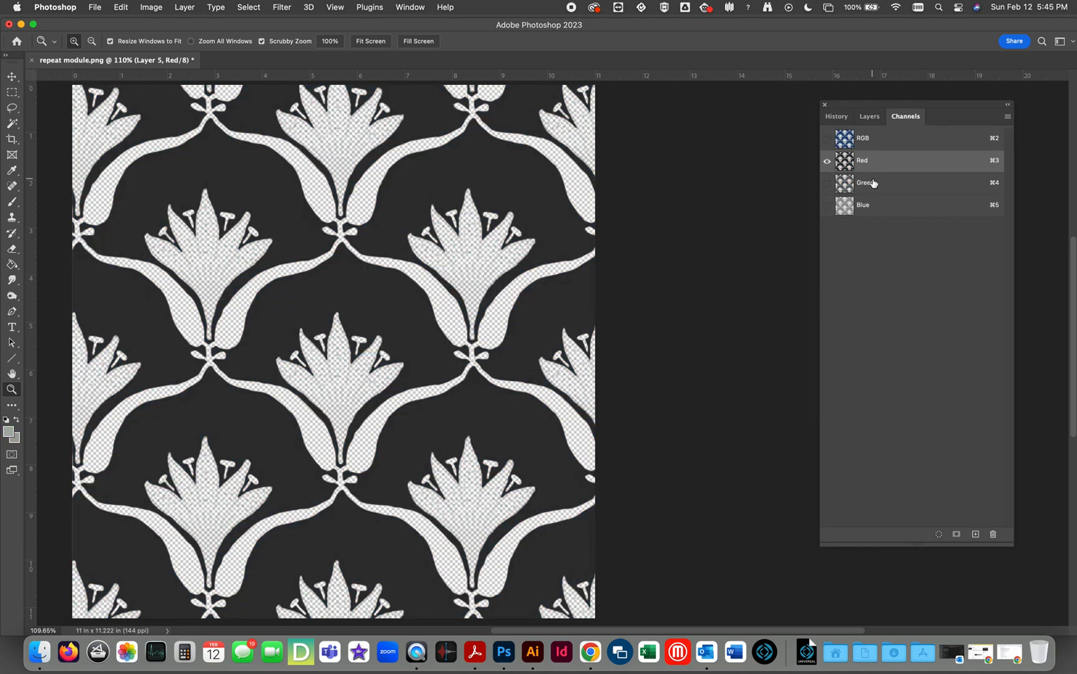
left_click(873, 183)
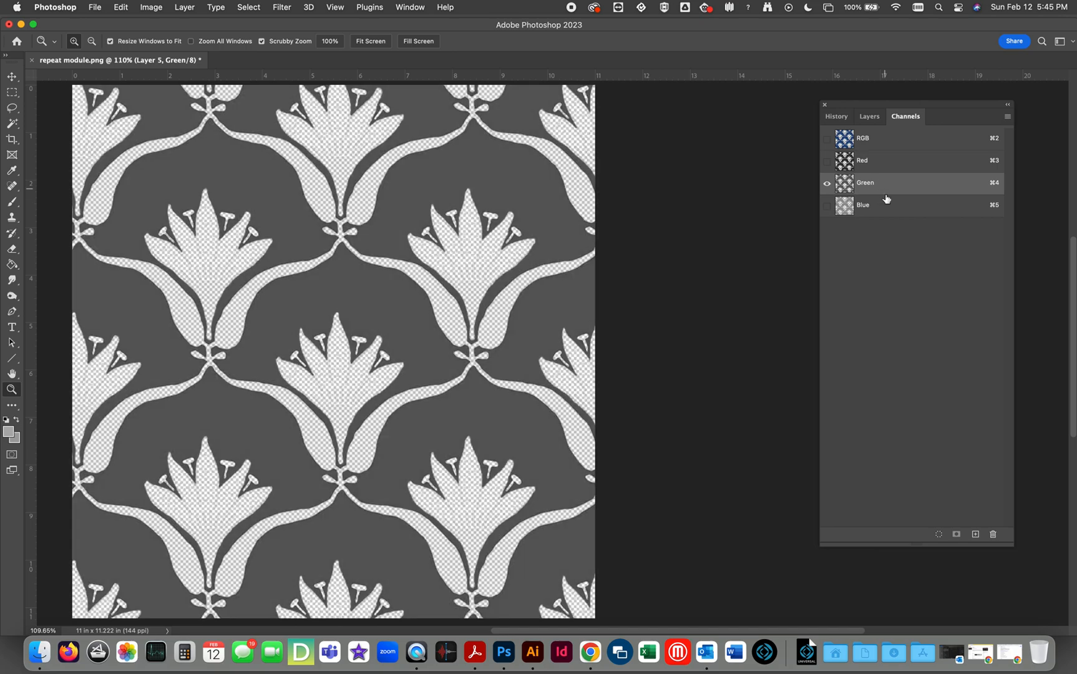
left_click(869, 209)
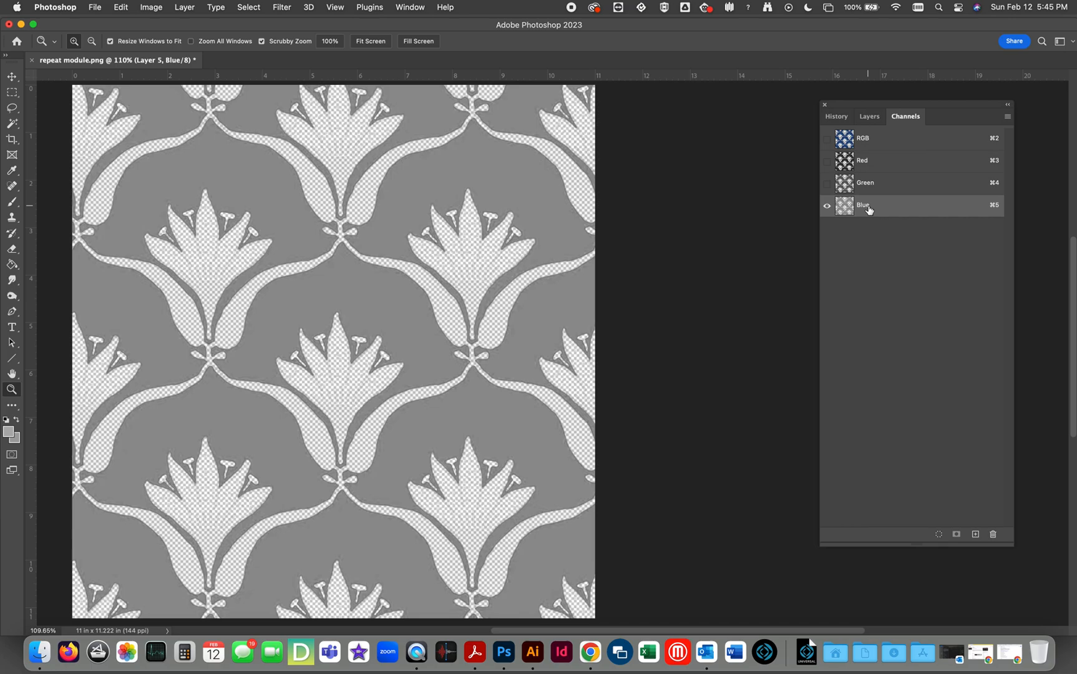
left_click(867, 138)
left_click(869, 118)
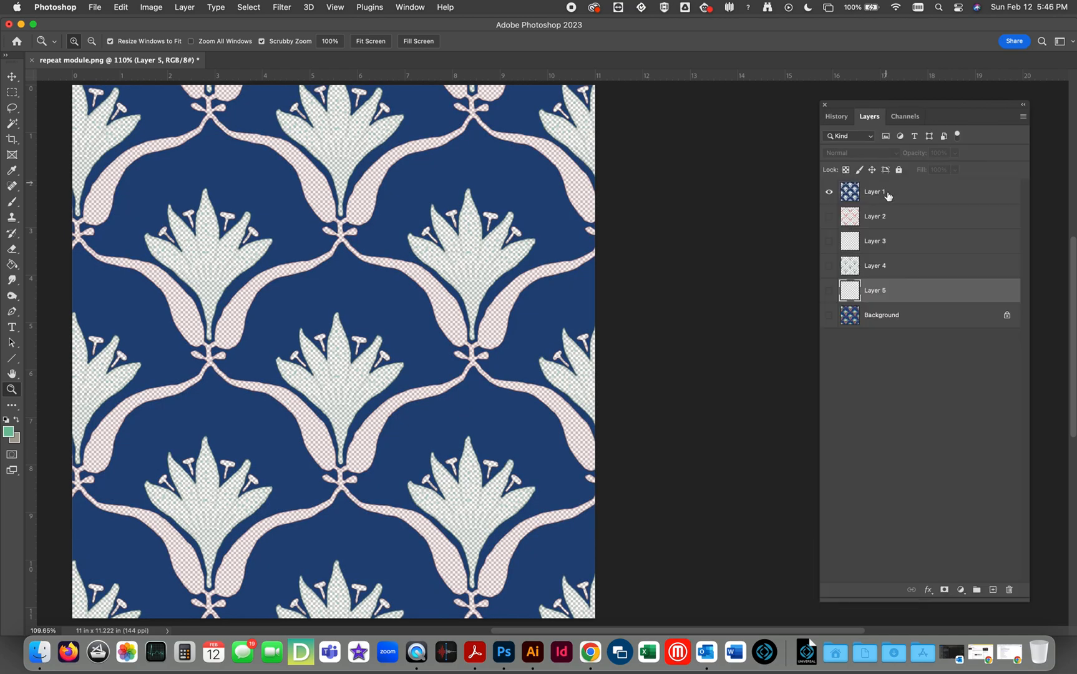
Copy the full canvas of Layer 1, paste it into a new alpha channel and deselect.
left_click(848, 193)
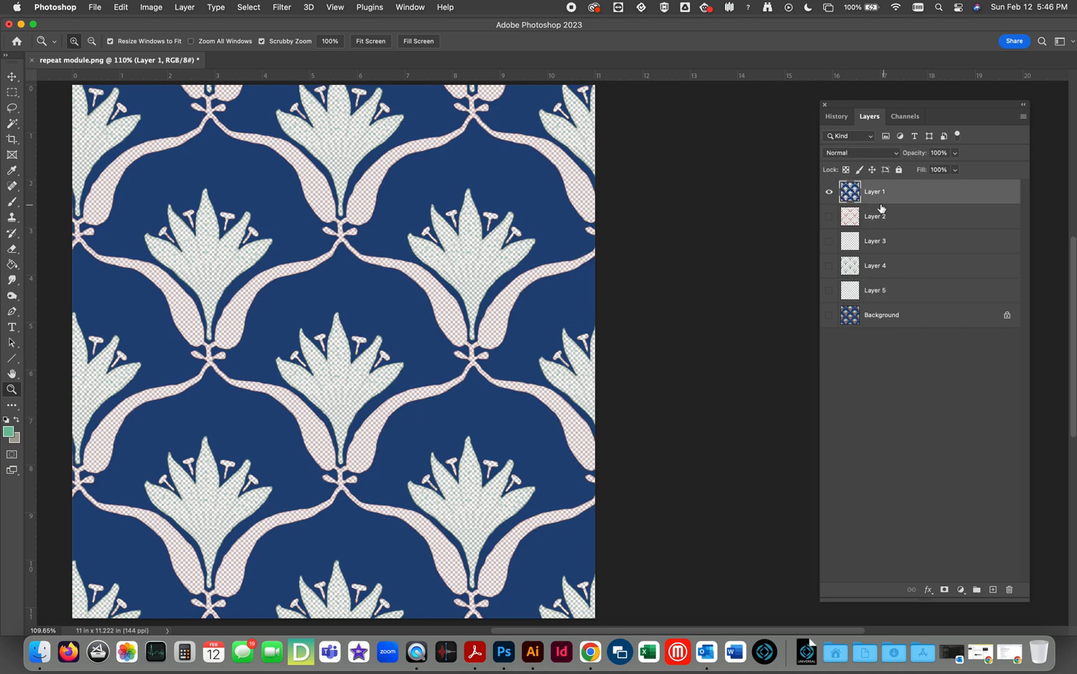
left_click(855, 197, "super")
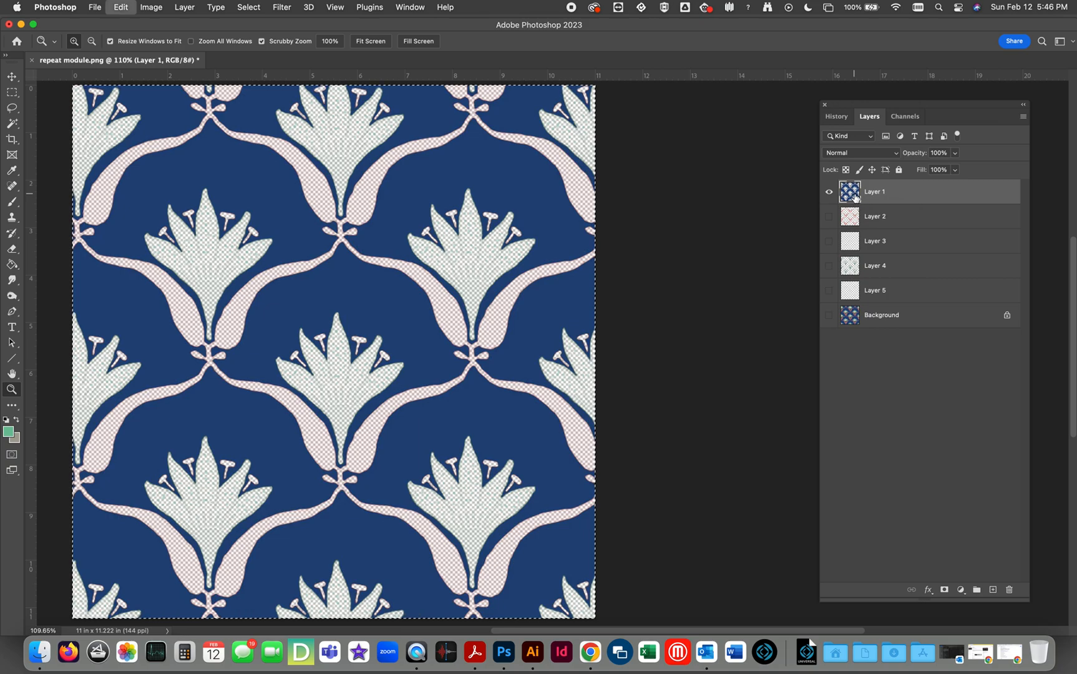
left_click(905, 116)
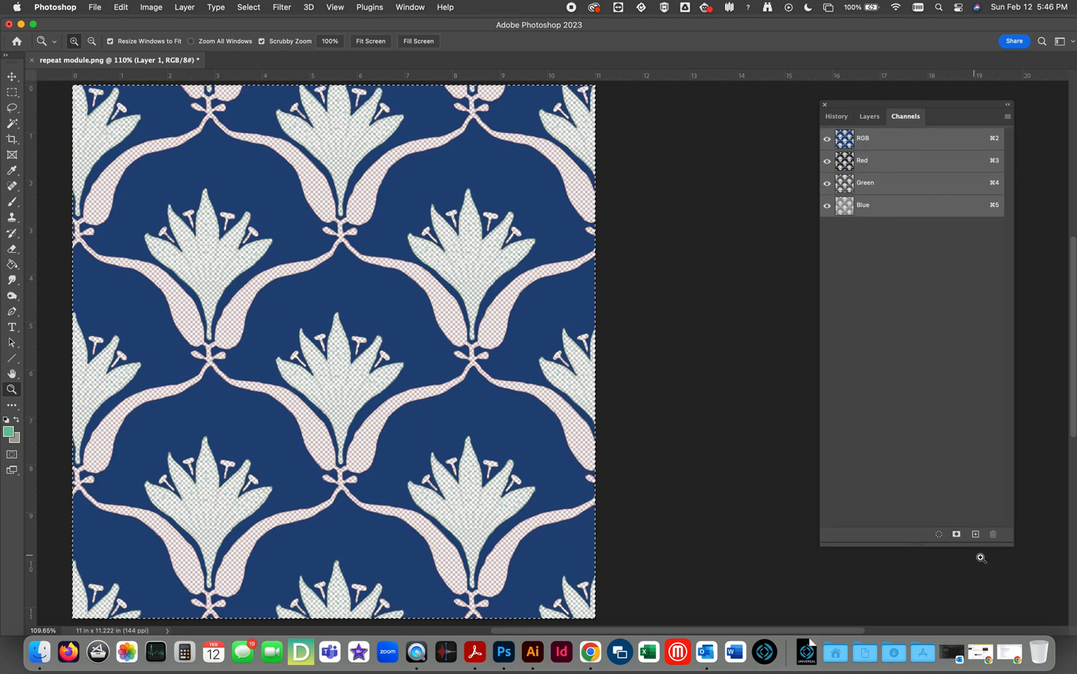
left_click(976, 534)
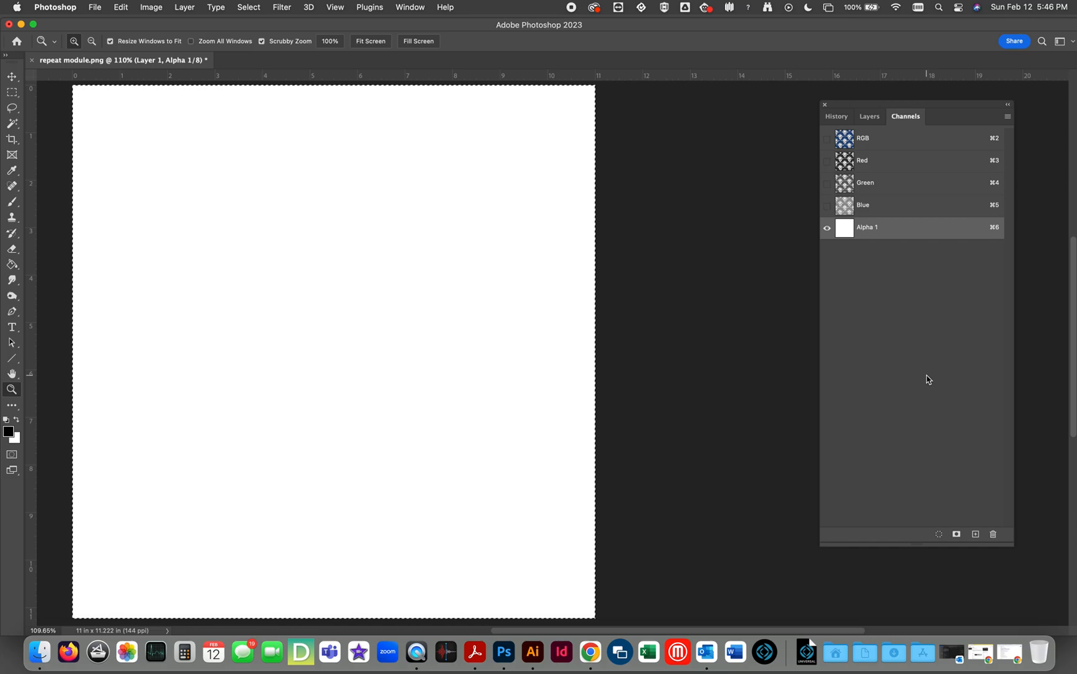
key("super+v")
key("super+d")
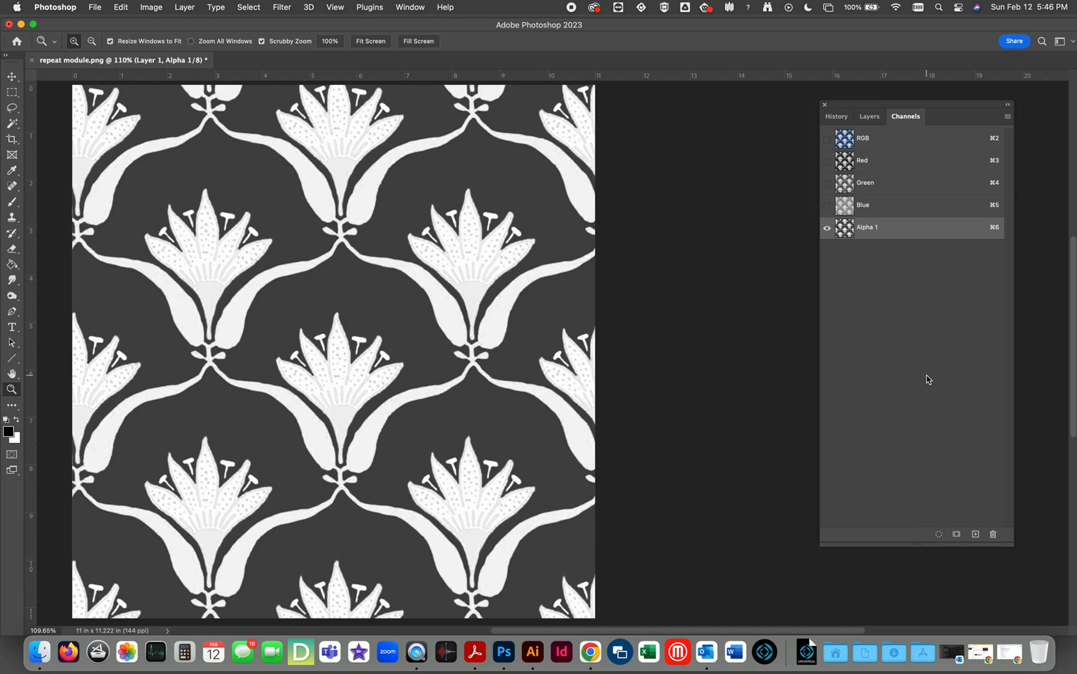
Turn the Alpha 1 channel into pure black and white with Levels, using input levels 184 and 186.
key("super+l")
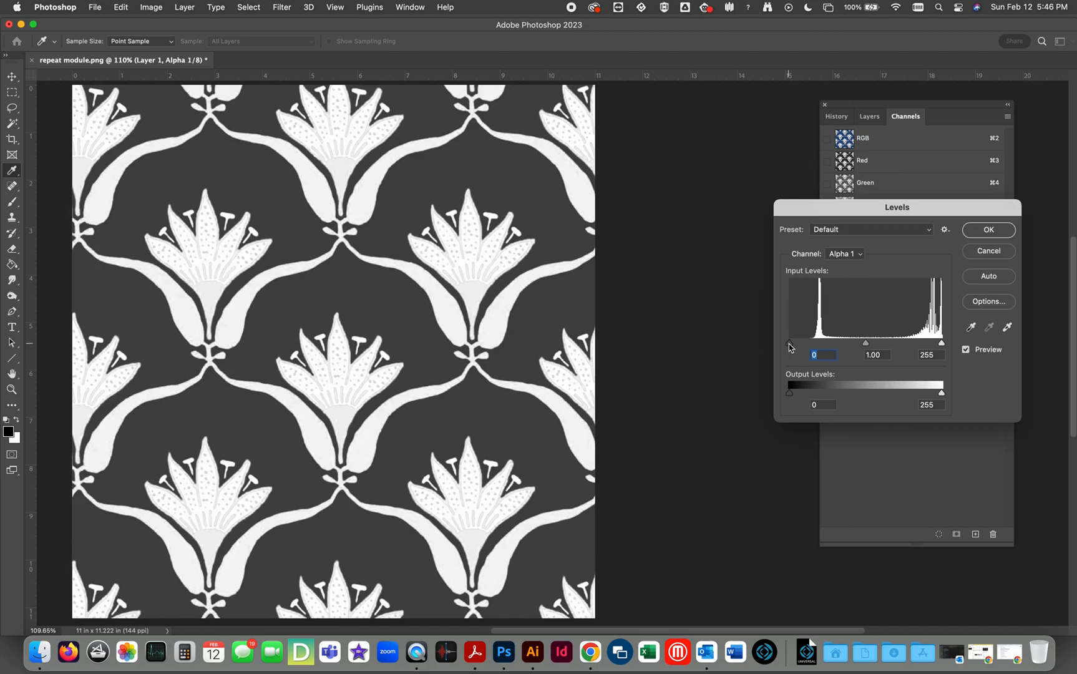
left_click_drag(789, 345, 878, 344)
left_click_drag(944, 346, 900, 351)
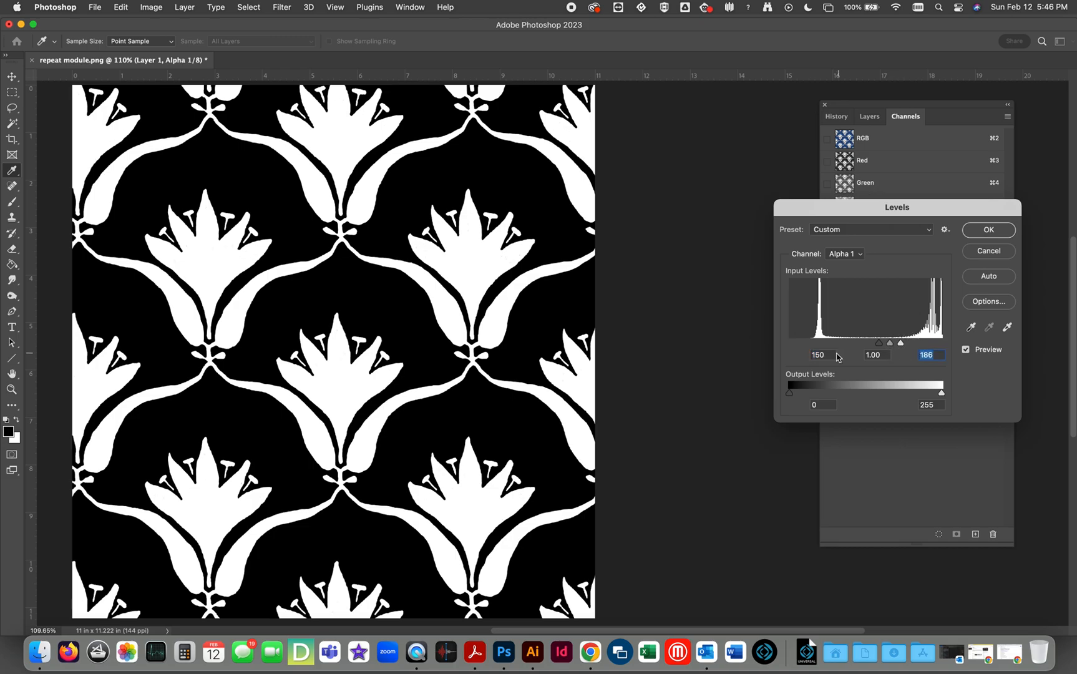
left_click(990, 230)
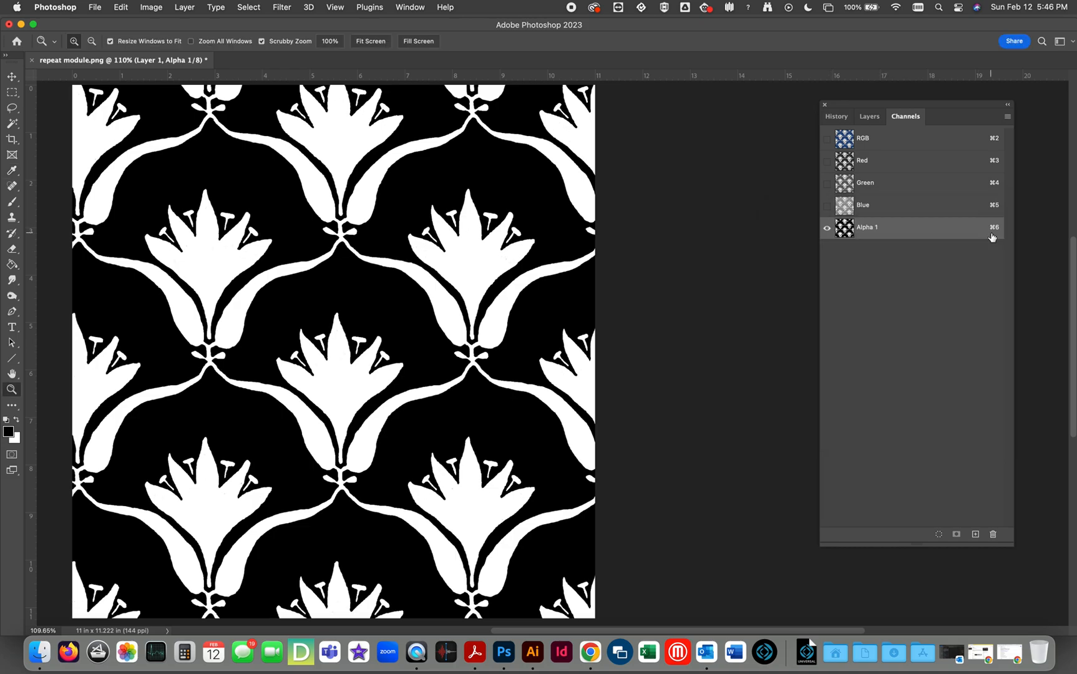
Show only Layer 2, copy its full canvas into a second new alpha channel and deselect.
left_click(869, 119)
left_click(854, 221)
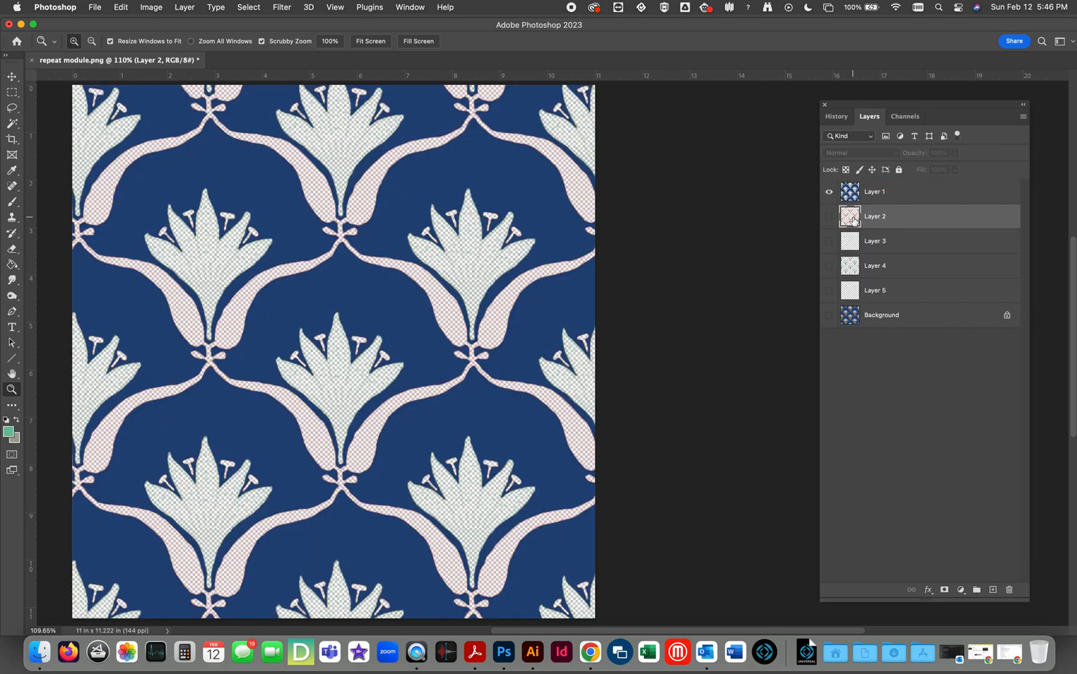
left_click(828, 216)
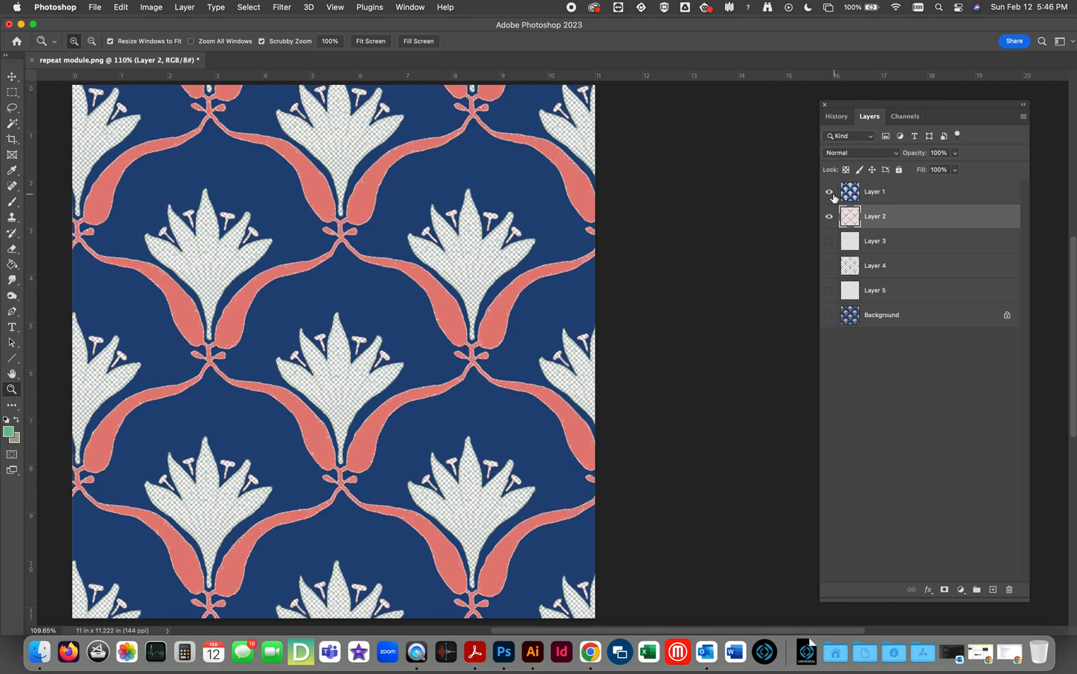
left_click(828, 192)
key("super+a")
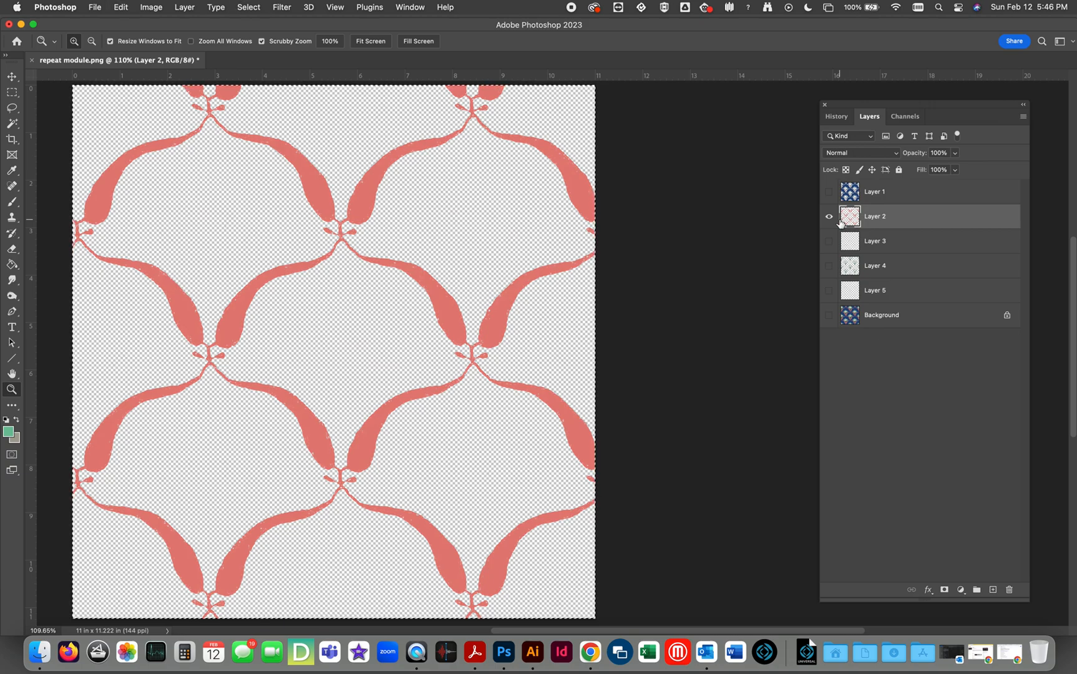
left_click(904, 116)
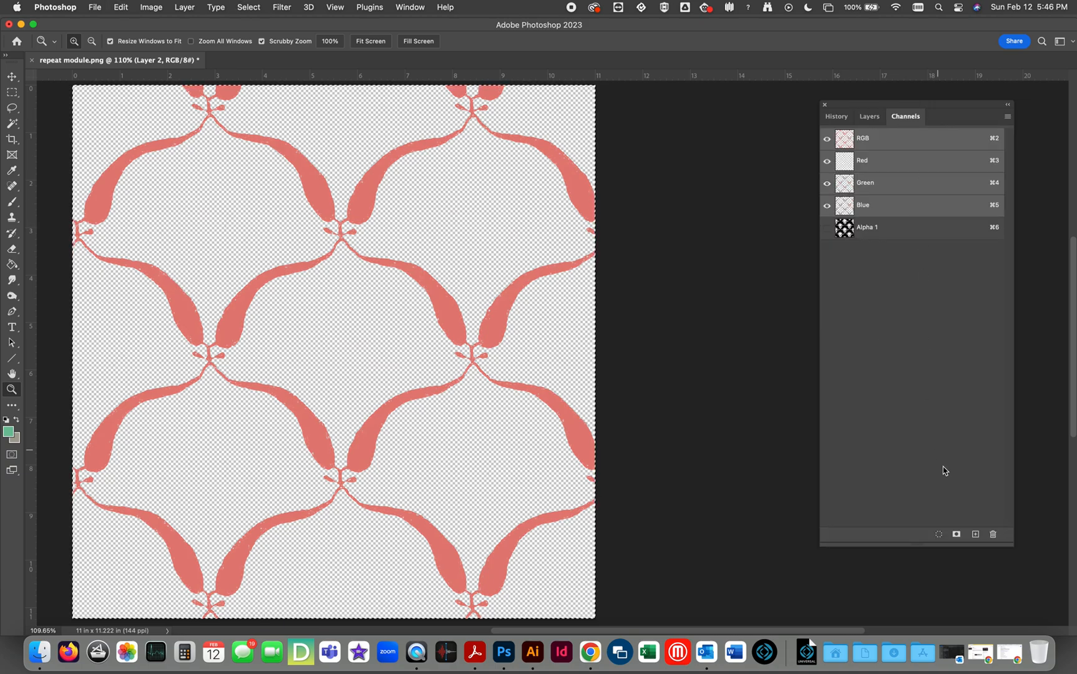
left_click(975, 535)
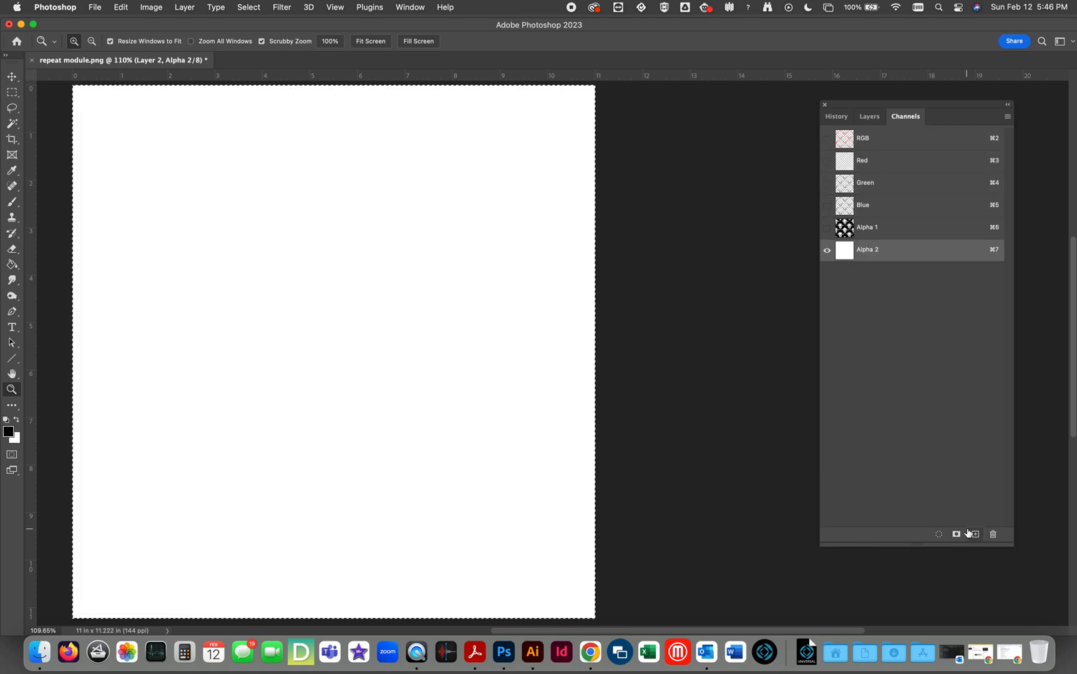
key("super+v")
key("super+d")
Turn the stems in the Alpha 2 channel solid black with Levels, using a black input level of 253.
key("super+l")
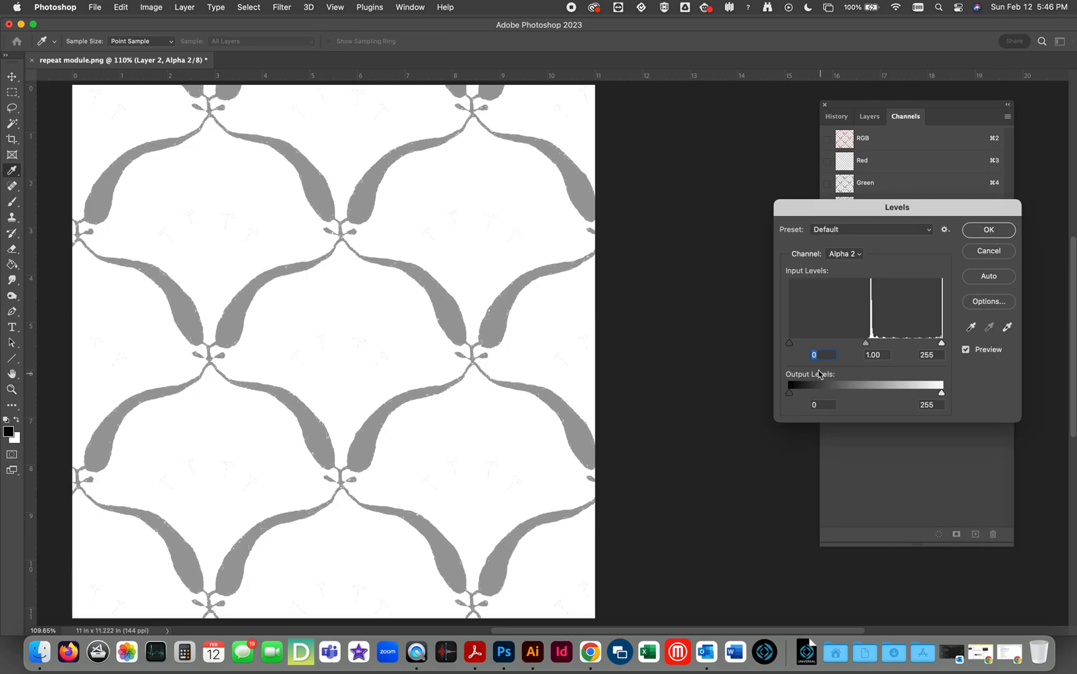
left_click_drag(788, 343, 995, 354)
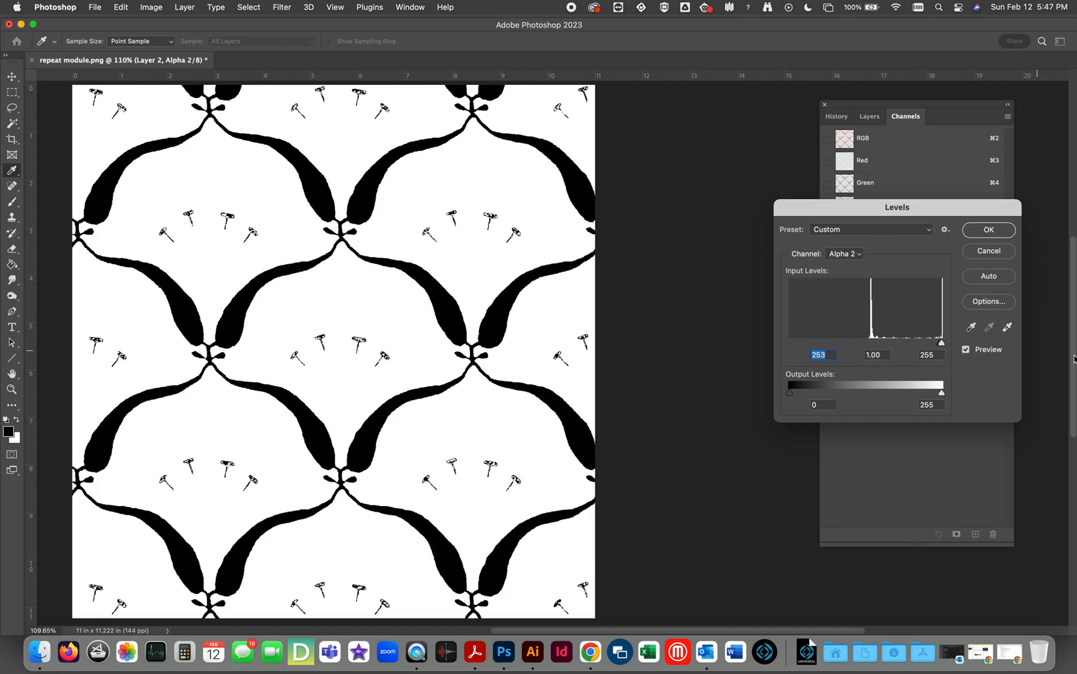
left_click(1011, 230)
Erase the leftover stamen fragments between the stems across the whole Alpha 2 channel.
key("z")
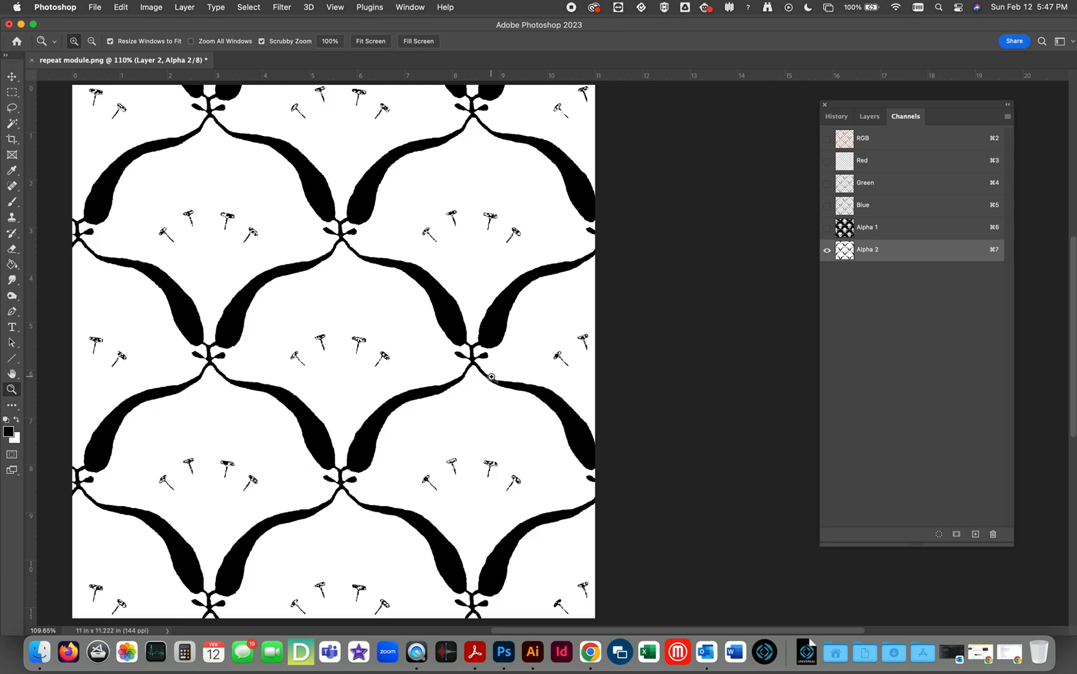
key("e")
mouse_move(492, 227)
left_mouse_down()
mouse_move(433, 229)
mouse_move(521, 230)
left_mouse_up()
mouse_move(334, 107)
left_mouse_down()
mouse_move(359, 108)
mouse_move(279, 97)
mouse_move(109, 106)
left_mouse_up()
left_click_drag(244, 232, 183, 229)
left_click_drag(121, 360, 99, 346)
left_click_drag(299, 334, 415, 355)
mouse_move(570, 356)
left_mouse_down()
mouse_move(599, 337)
mouse_move(589, 340)
left_mouse_up()
left_click_drag(508, 473, 427, 476)
left_click_drag(567, 597, 572, 585)
left_click_drag(437, 599, 296, 604)
left_click_drag(251, 491, 175, 478)
left_click_drag(113, 600, 150, 572)
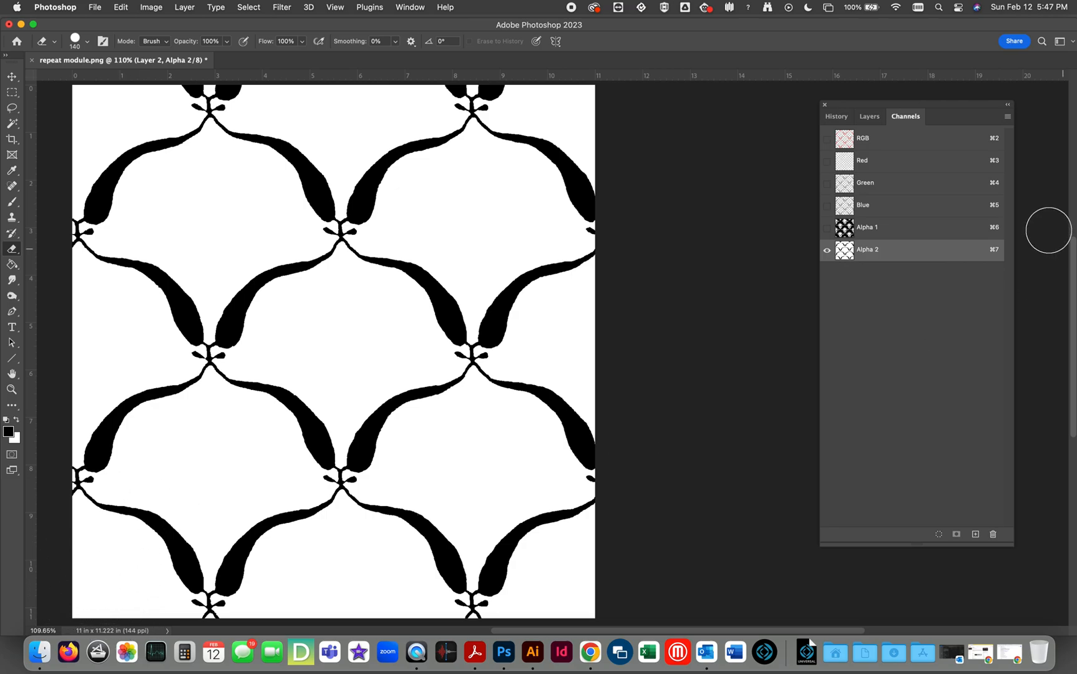
Show Alpha 1 together with Alpha 2 and convert Alpha 1 to a spot color channel in blue 0048ff.
left_click(826, 227)
double_click(842, 230)
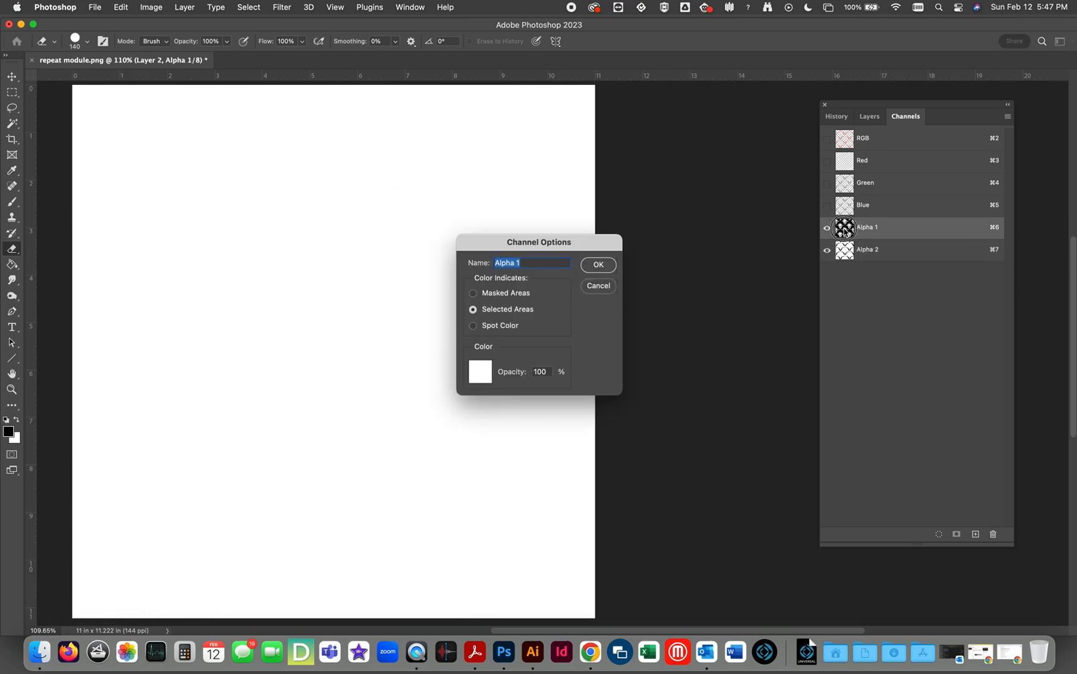
left_click(473, 325)
left_click(480, 372)
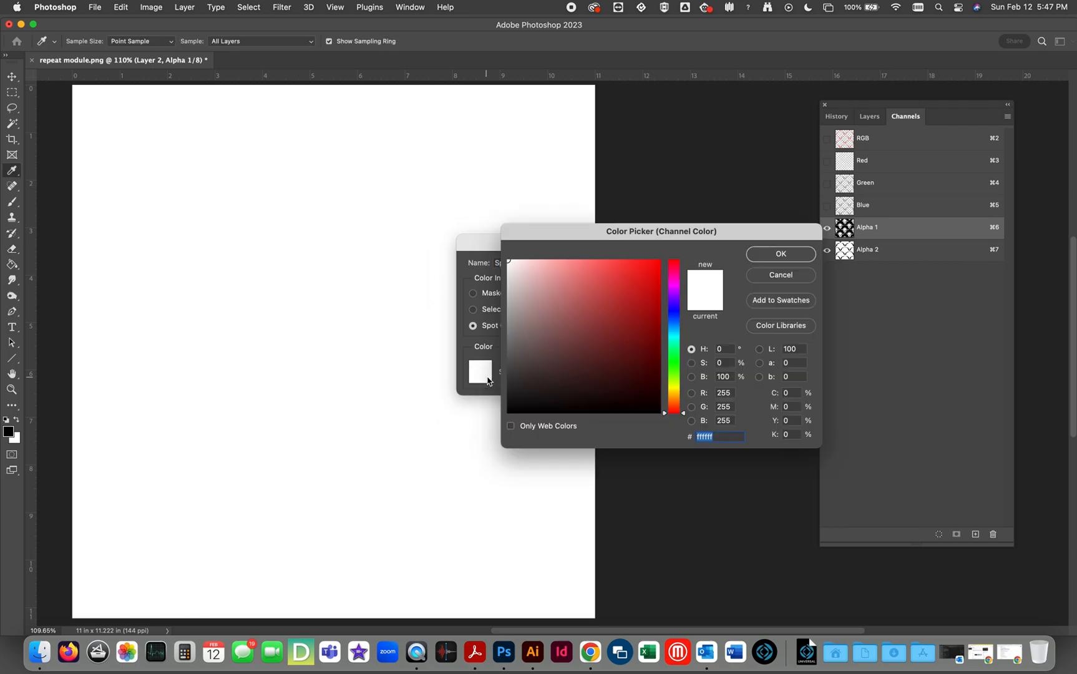
left_click(681, 324)
left_click(655, 275)
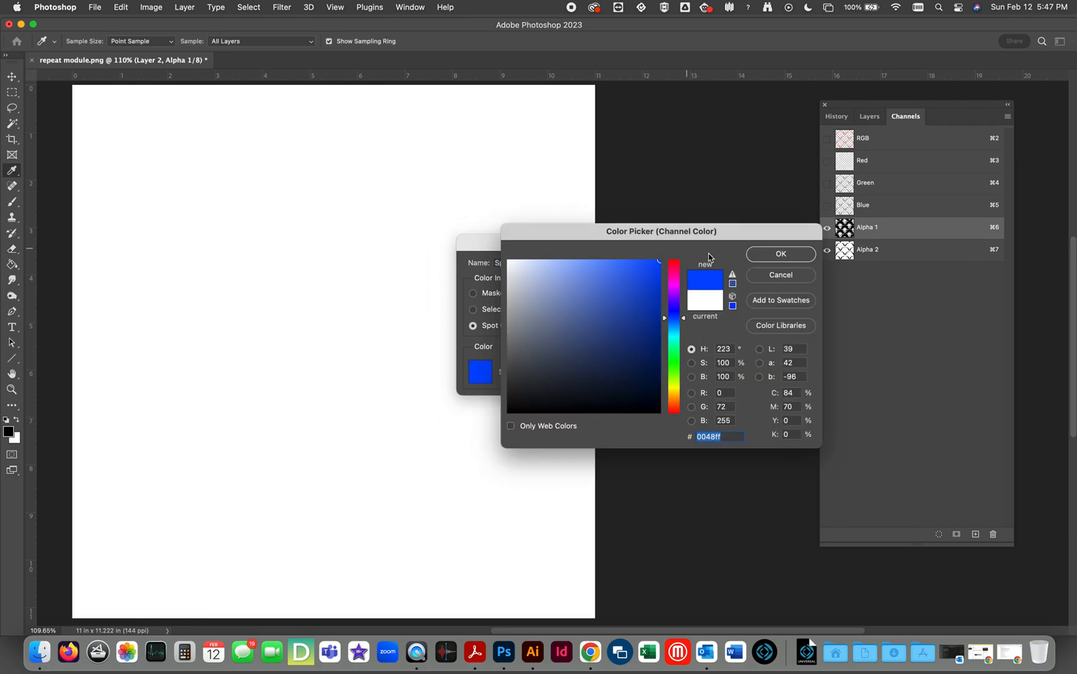
left_click(780, 254)
left_click(599, 265)
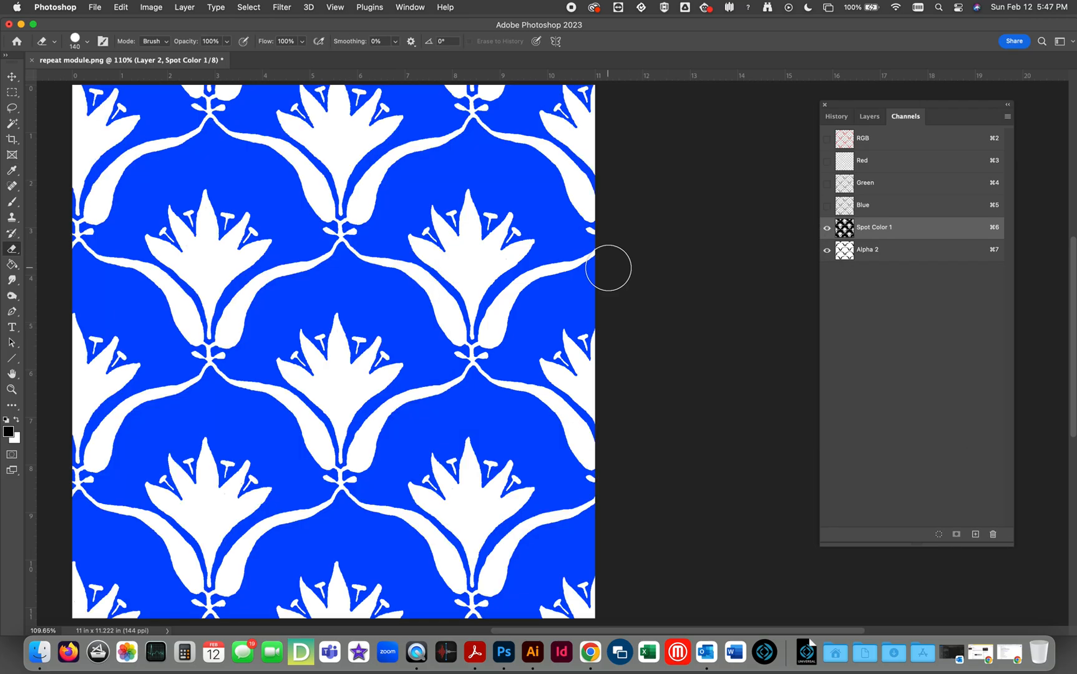
Convert the Alpha 2 channel to a spot color channel in magenta ec1be5.
double_click(849, 252)
left_click(473, 326)
left_click(480, 372)
left_click(632, 289)
left_click(646, 271)
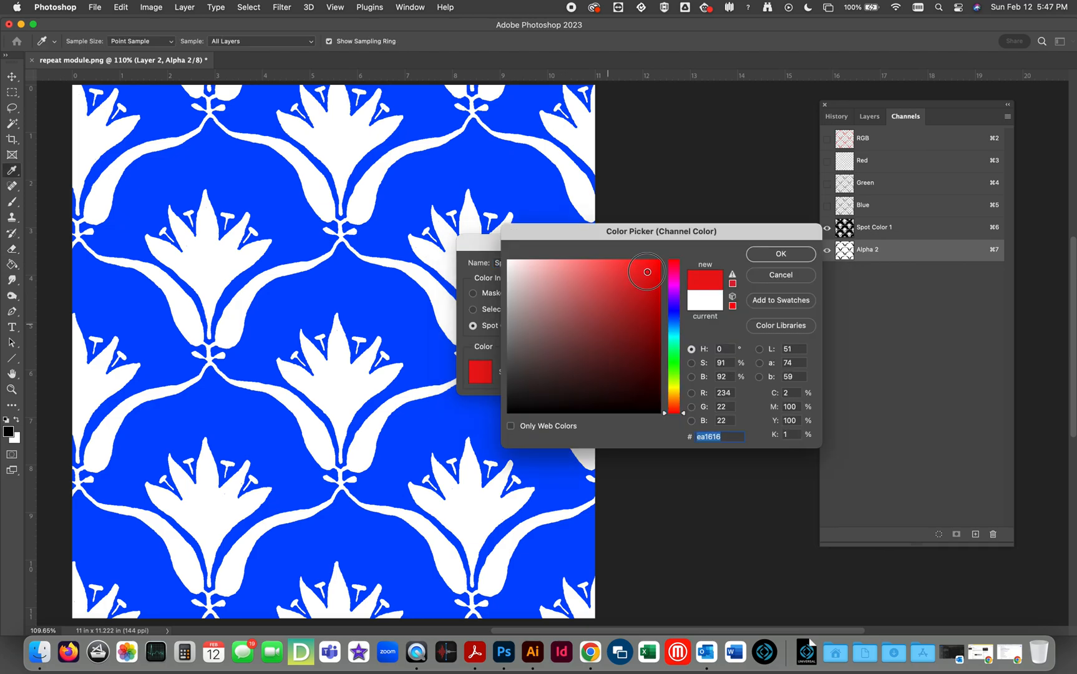
left_click(673, 284)
left_click(642, 271)
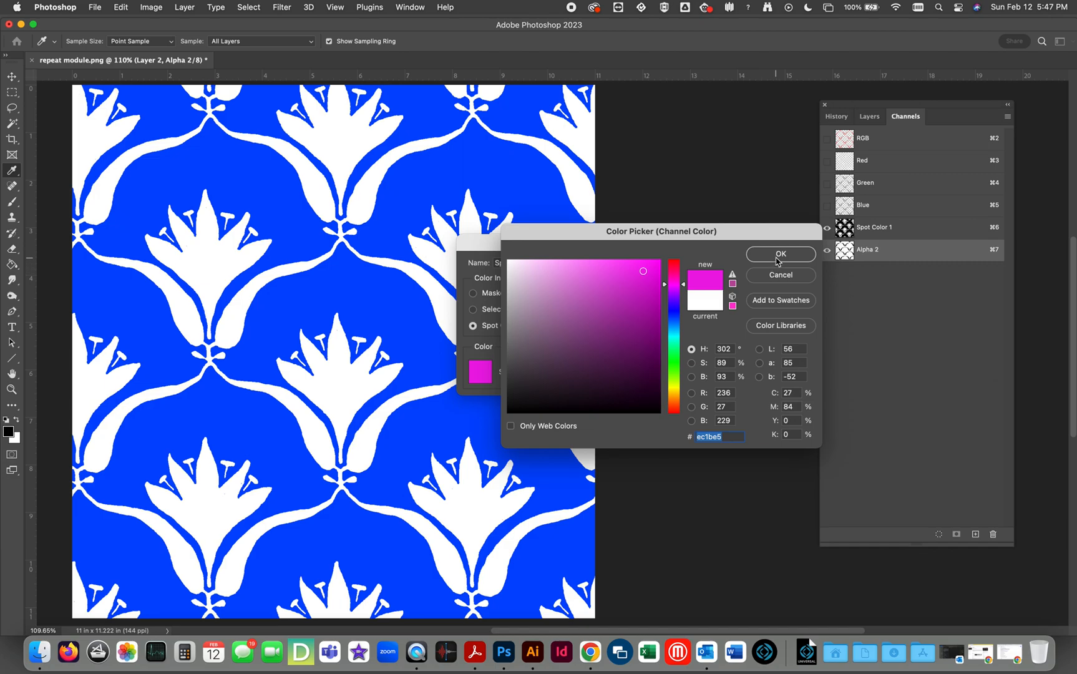
left_click(778, 261)
left_click(612, 267)
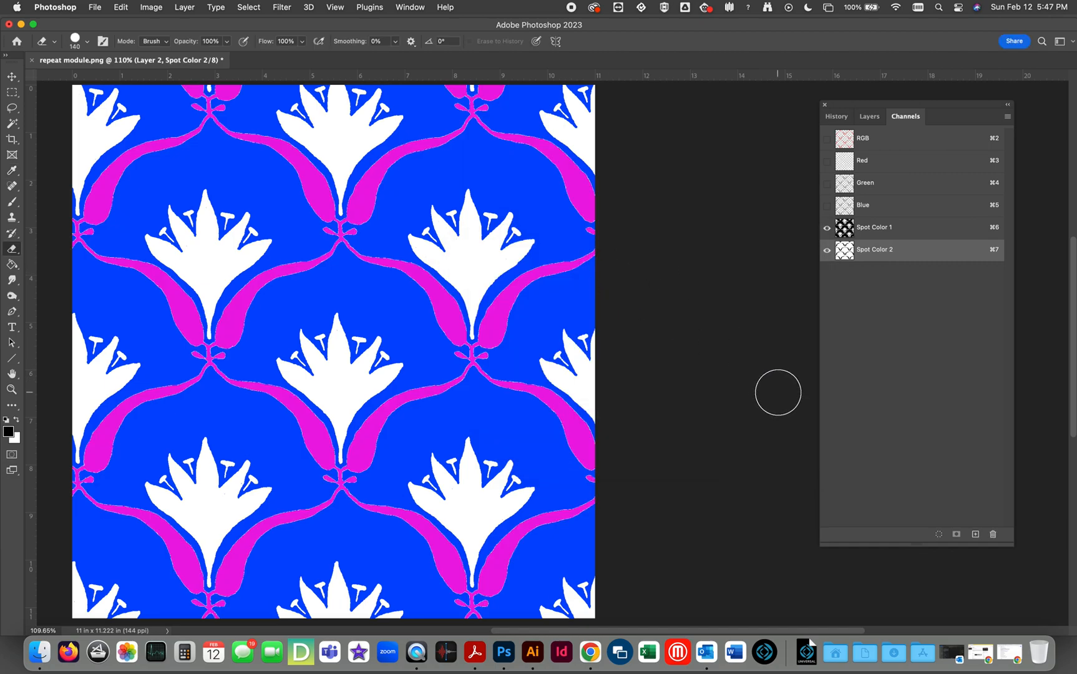
Soften the stem edges in the Spot Color 2 channel with a Gaussian Blur of radius 1 pixel.
key("z")
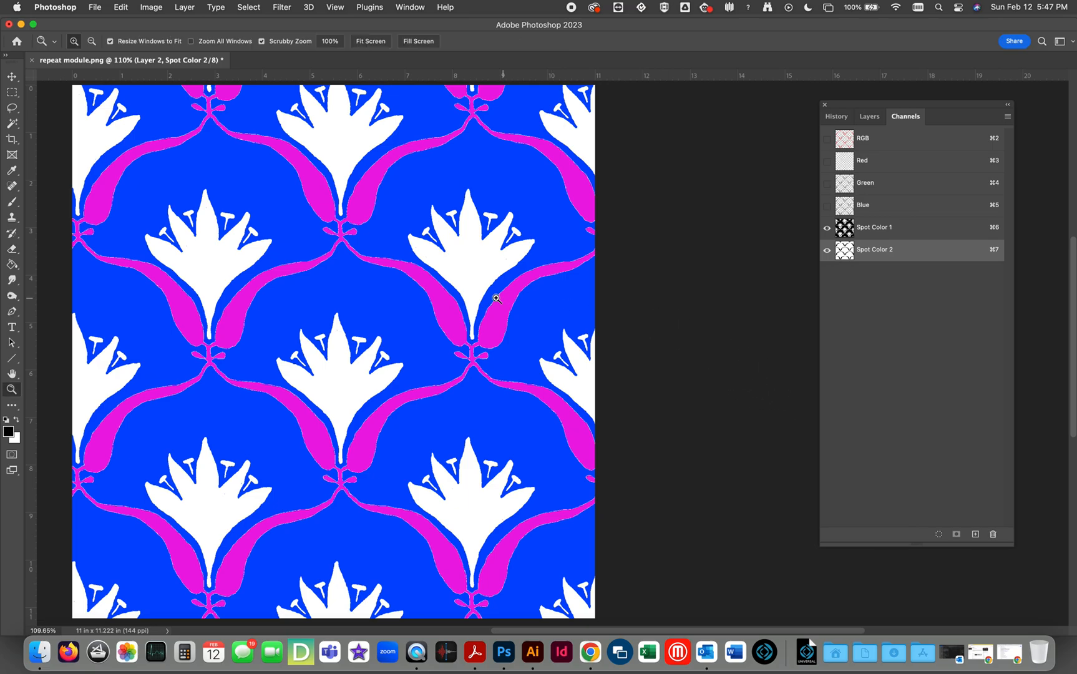
left_click_drag(388, 277, 399, 266)
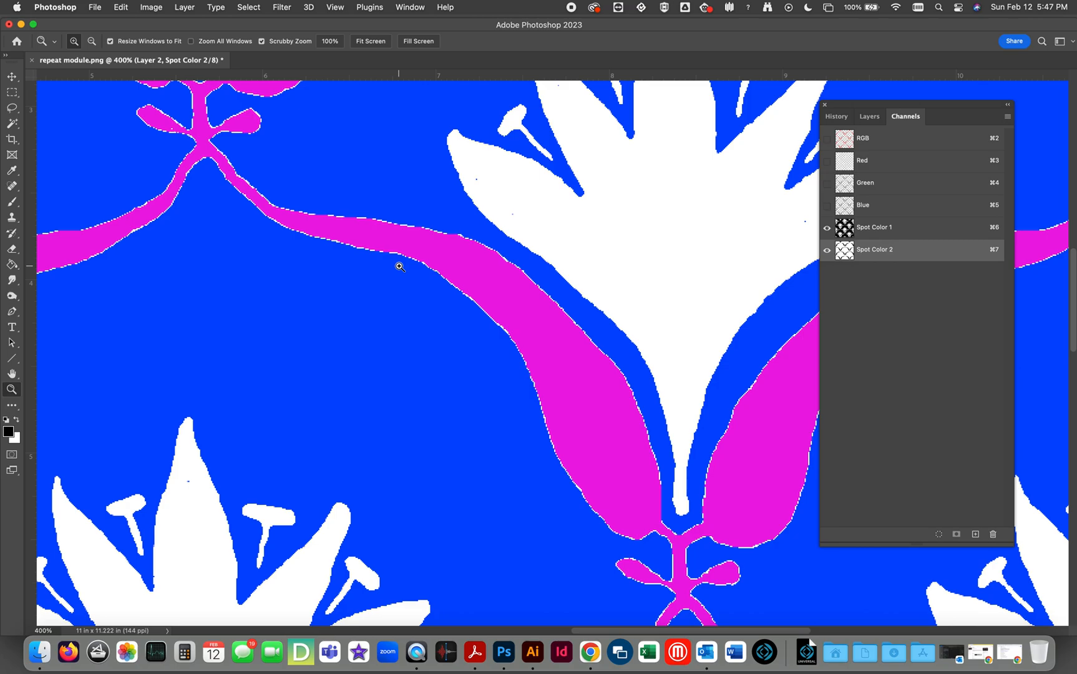
left_click(281, 7)
mouse_move(299, 162)
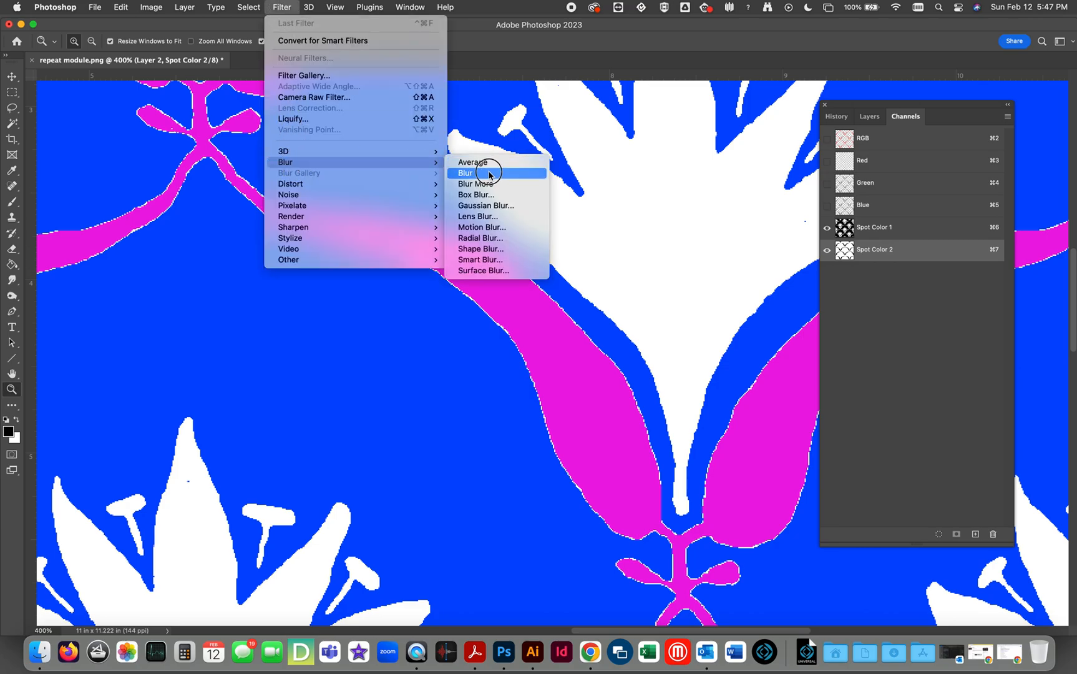
left_click(499, 205)
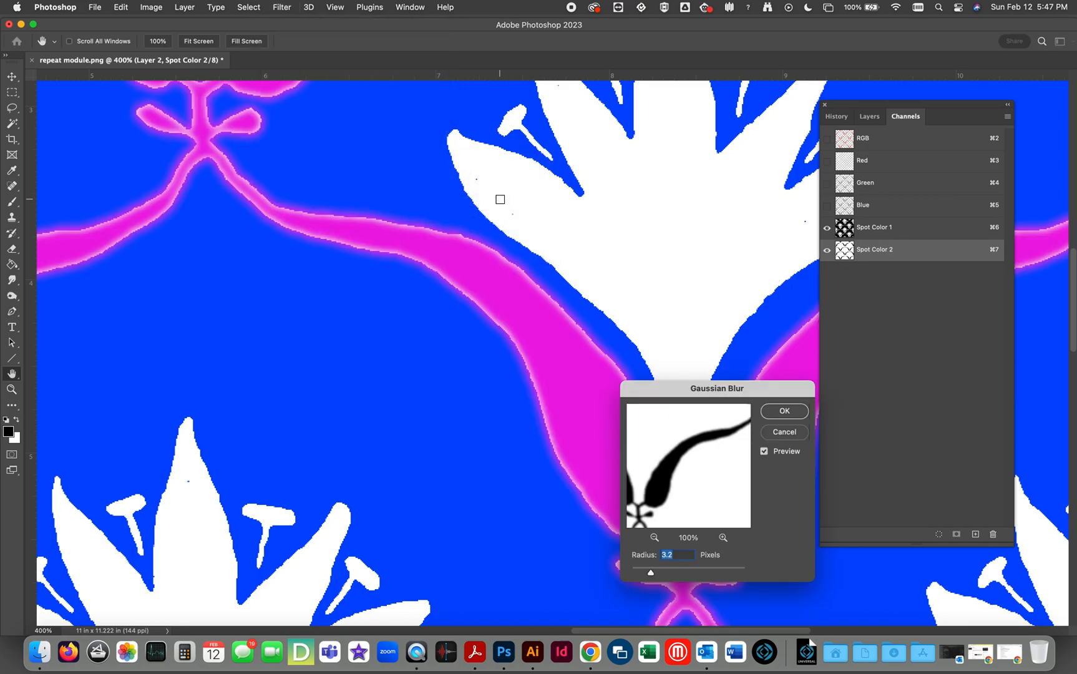
type("1")
left_click(778, 412)
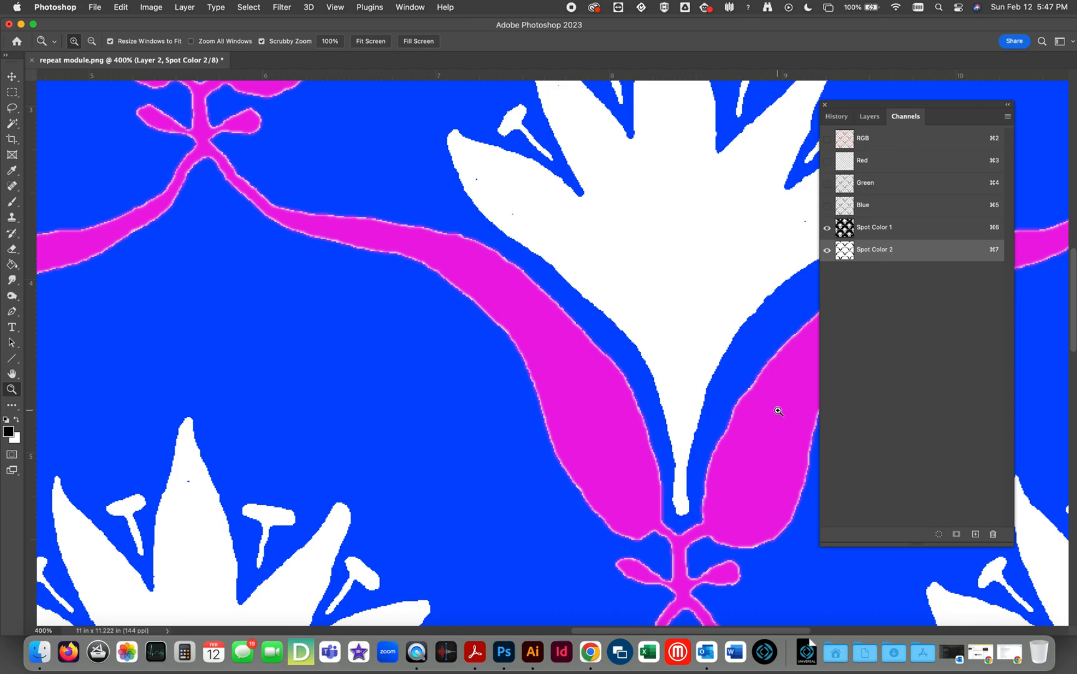
Harden the blurred stem edges in the Spot Color 2 channel with a Levels black input of 253.
key("super+l")
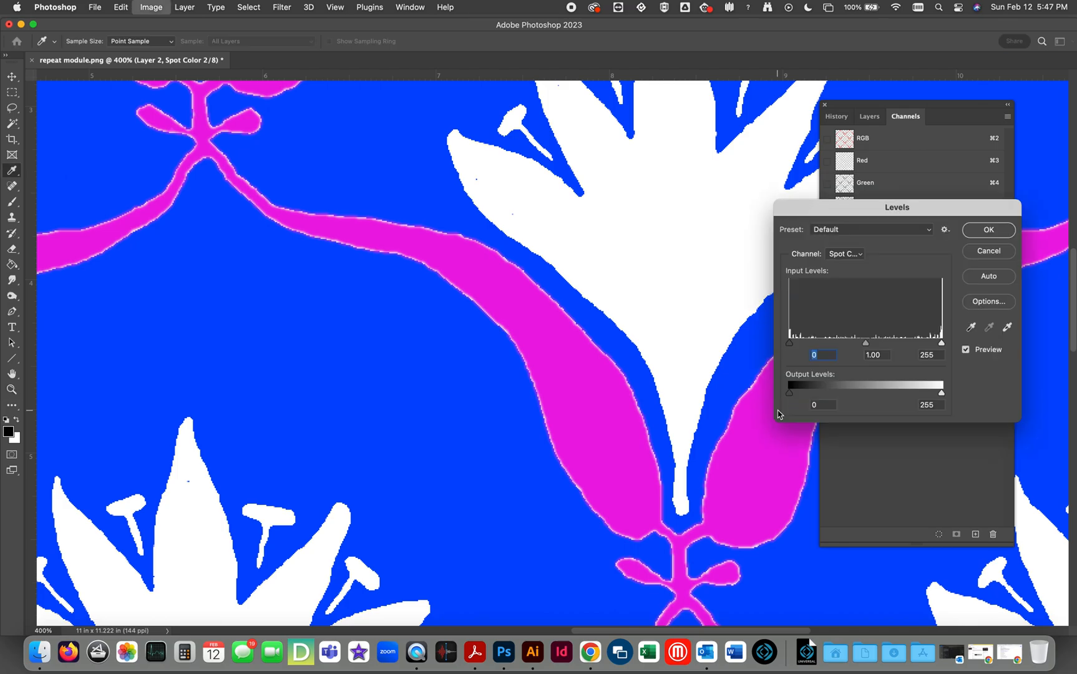
left_click_drag(788, 343, 953, 343)
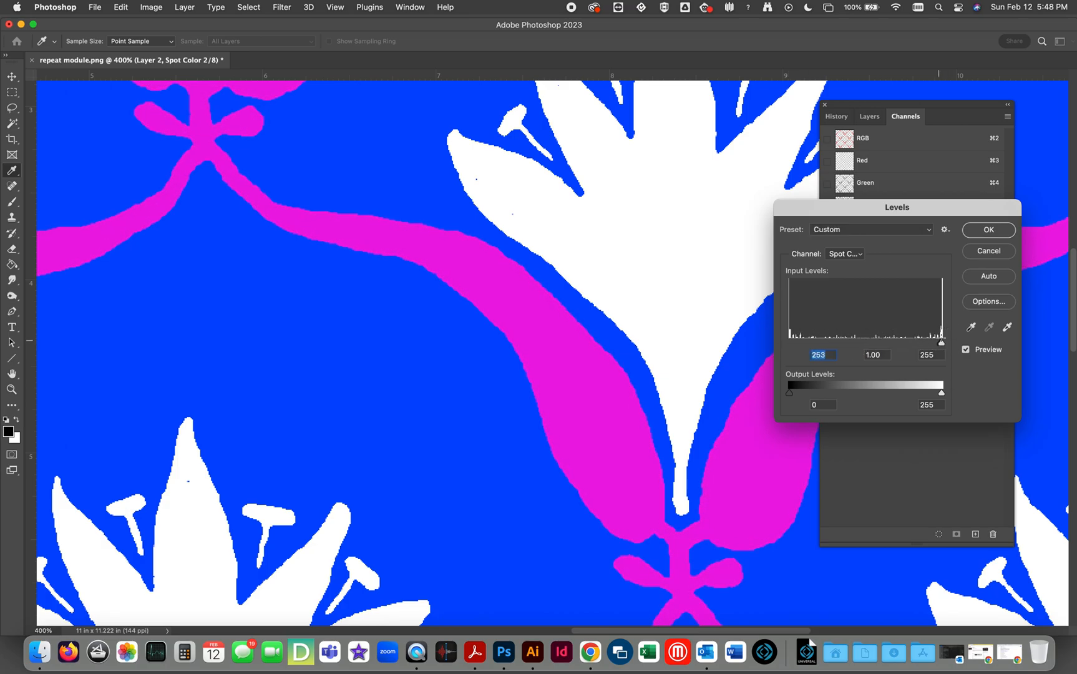
left_click(986, 230)
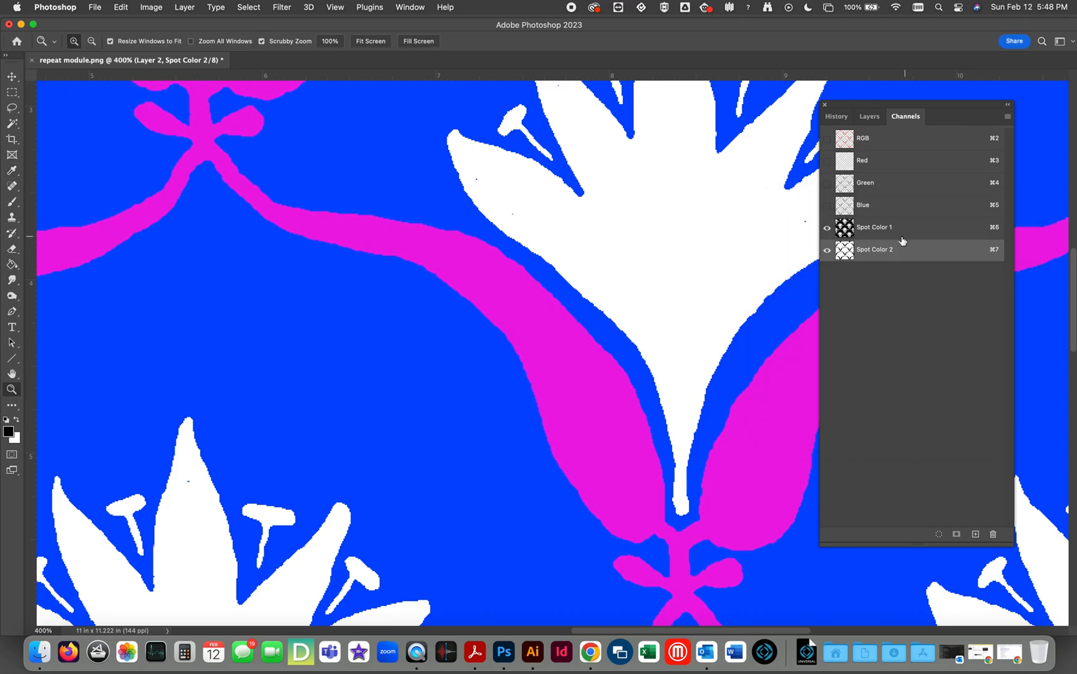
left_click(827, 227)
left_click(826, 228)
left_click(371, 42)
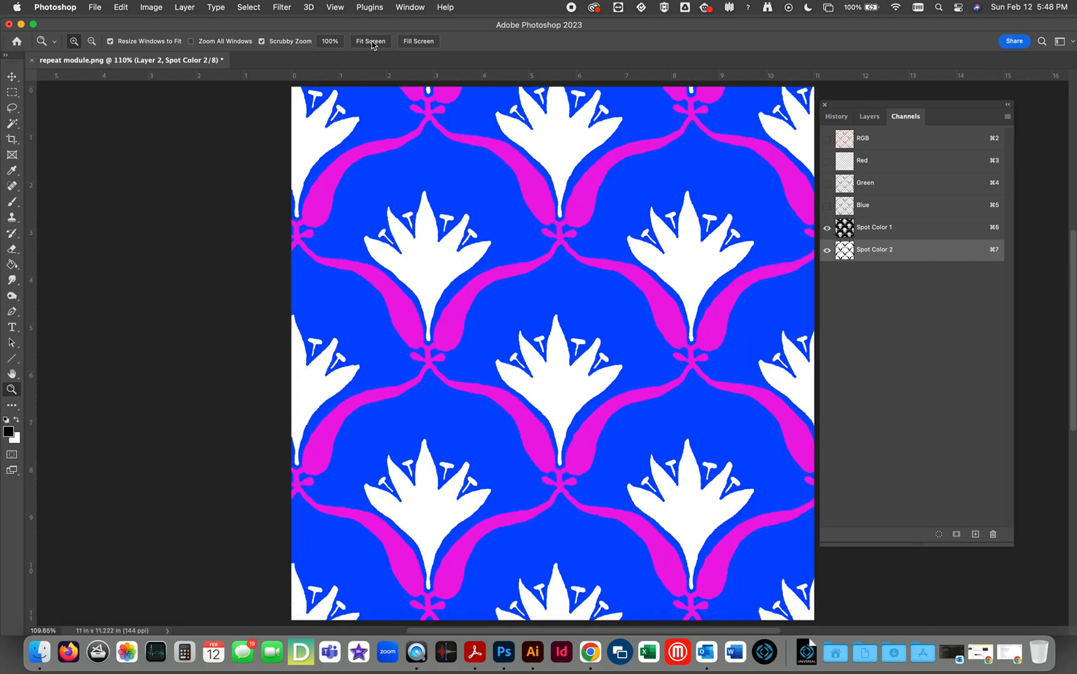
Copy the stamen artwork from Layer 3 into a new alpha channel, with Layer 2 hidden, and deselect.
left_click(869, 117)
left_click(853, 244)
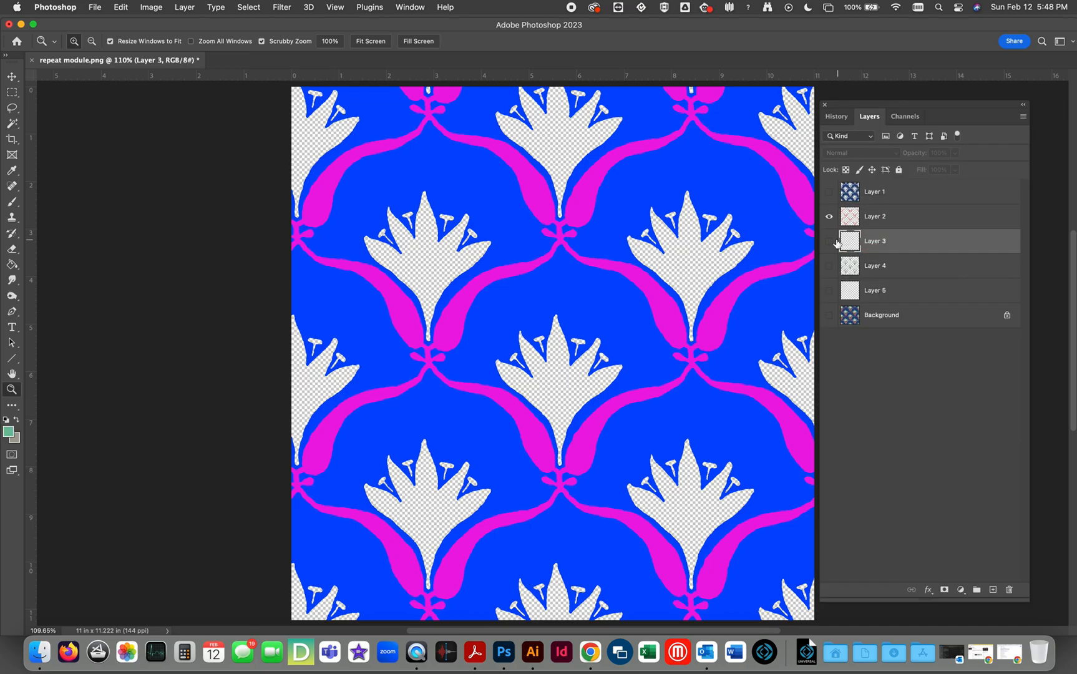
left_click(828, 242)
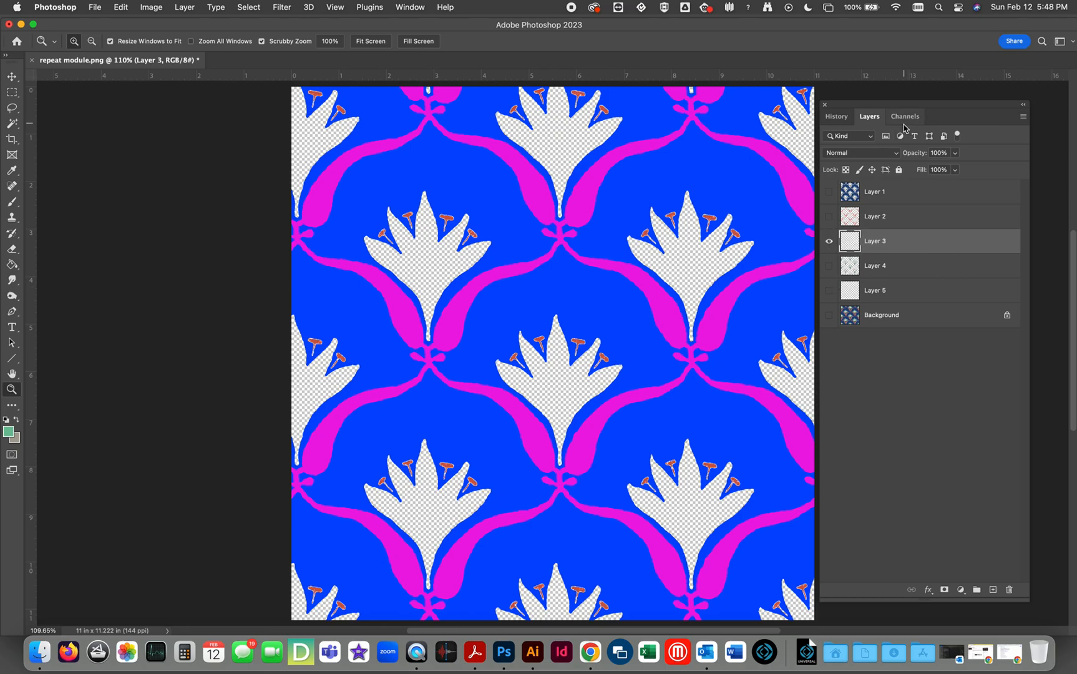
left_click(852, 269)
left_click(851, 248)
left_click(851, 243, "super")
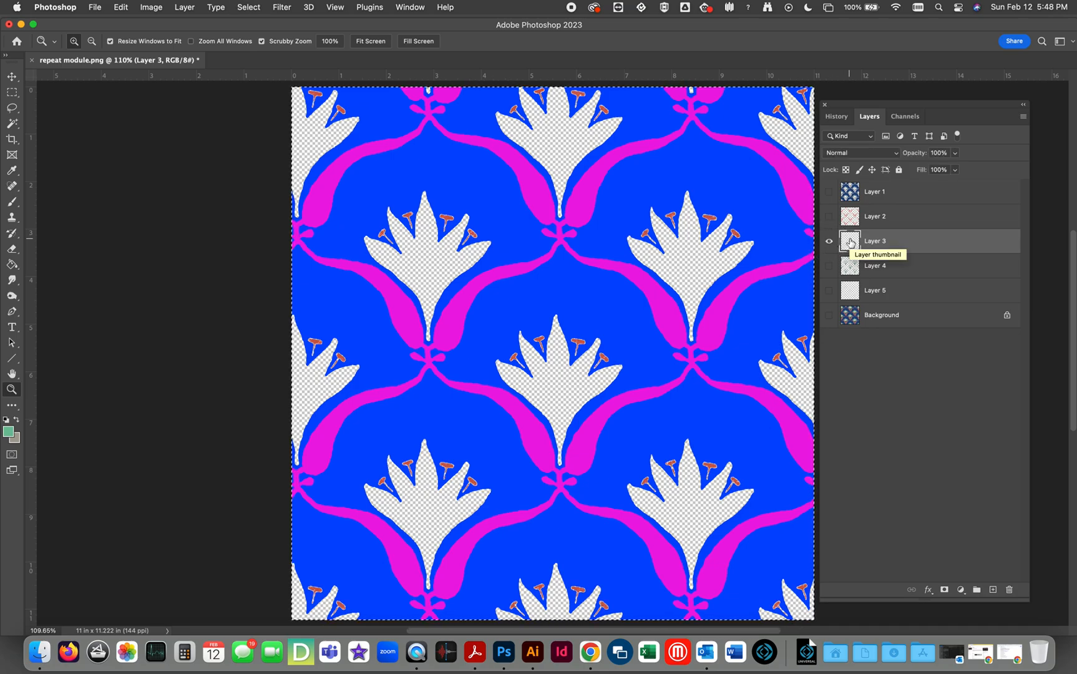
left_click(905, 116)
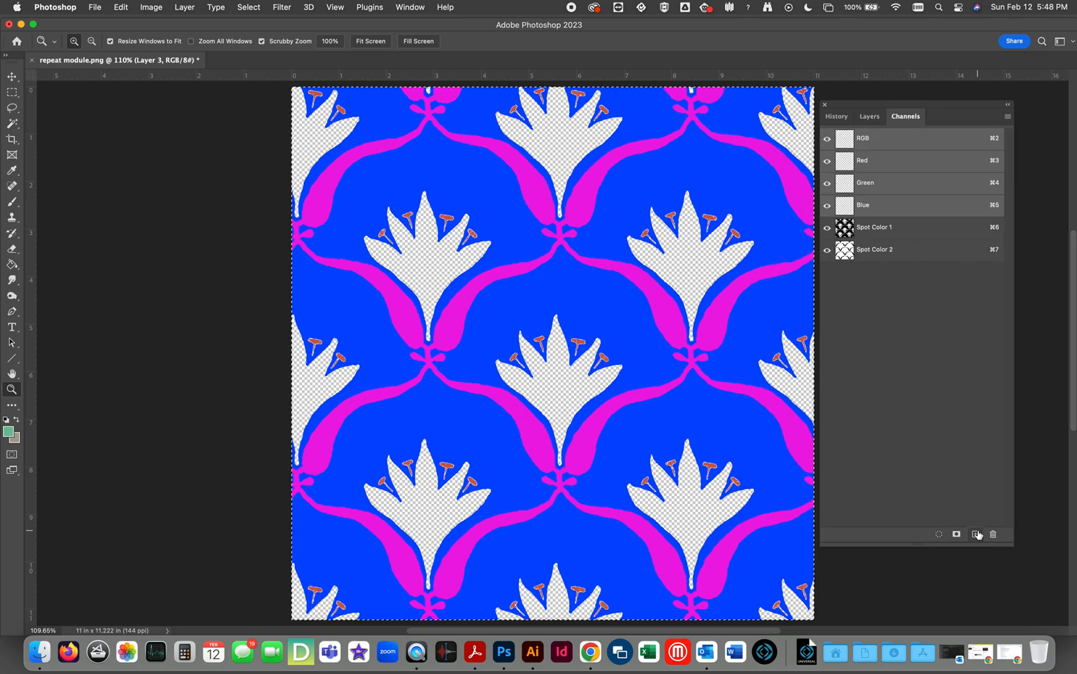
left_click(975, 535)
key("super+v")
key("super+d")
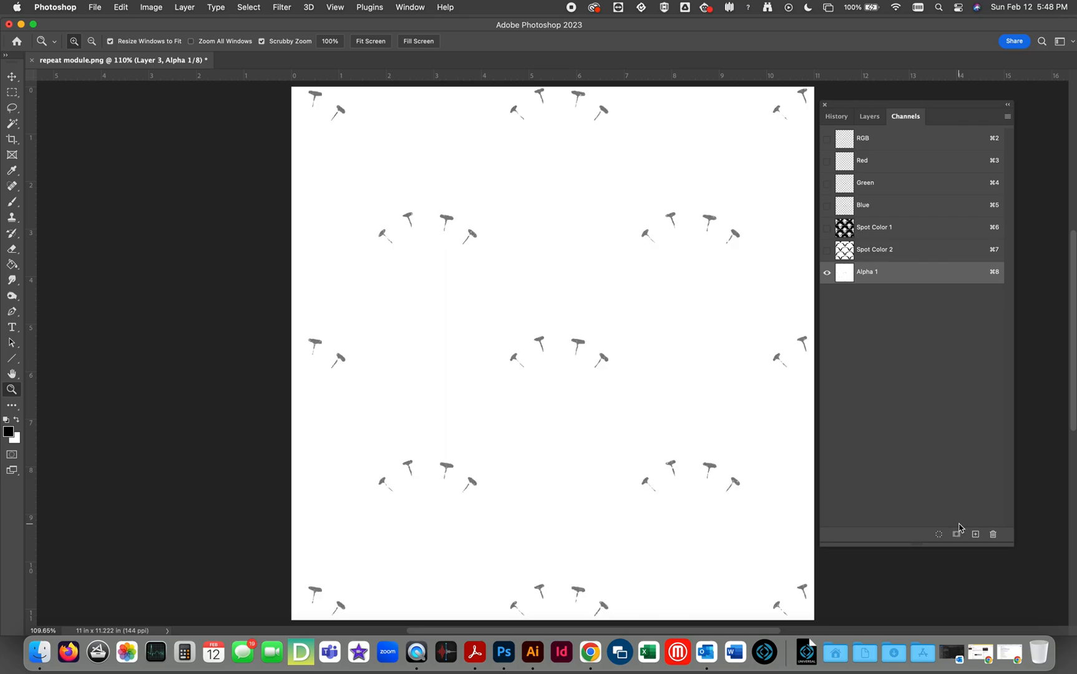
Darken the stamens in the Alpha 1 channel to solid black using a Levels black input of 253.
key("super+l")
left_click_drag(788, 343, 973, 340)
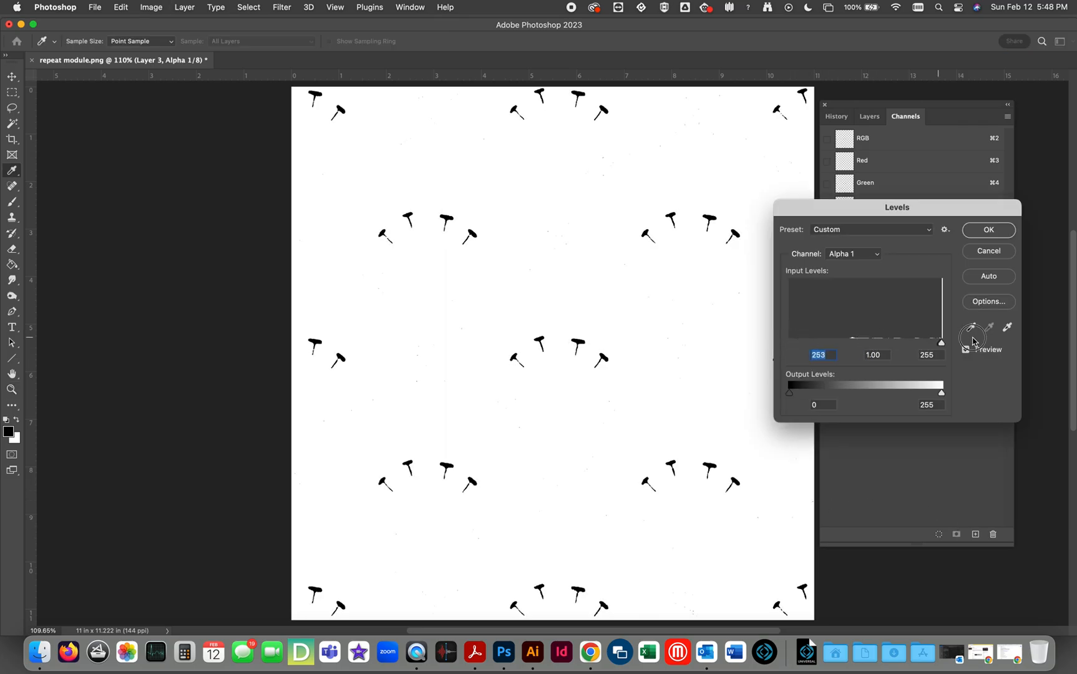
left_click(988, 230)
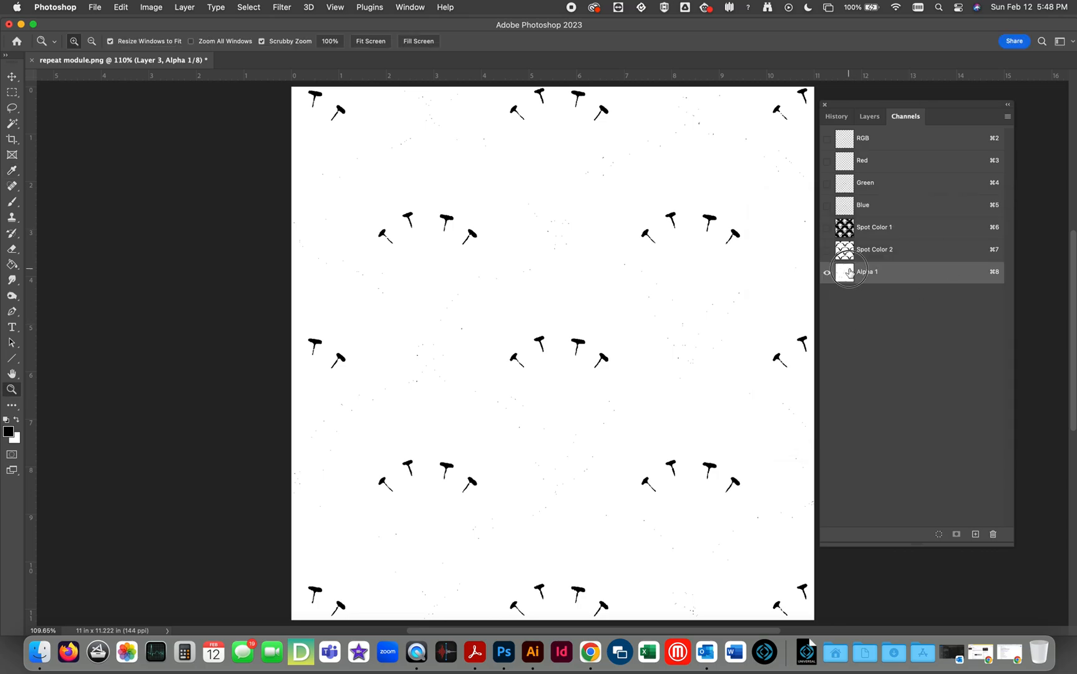
Convert the stamen channel to a spot color in red ff0000 and show it together with Spot Color 1 and 2.
double_click(849, 271)
left_click(472, 325)
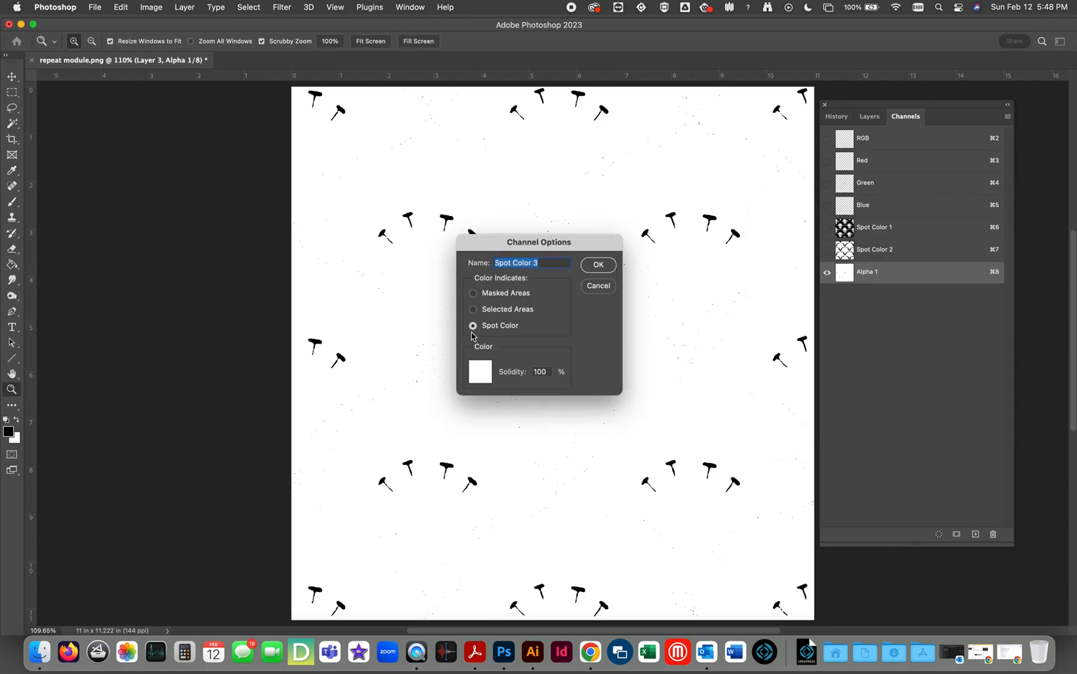
left_click(480, 372)
left_click(674, 282)
left_click_drag(647, 272, 691, 242)
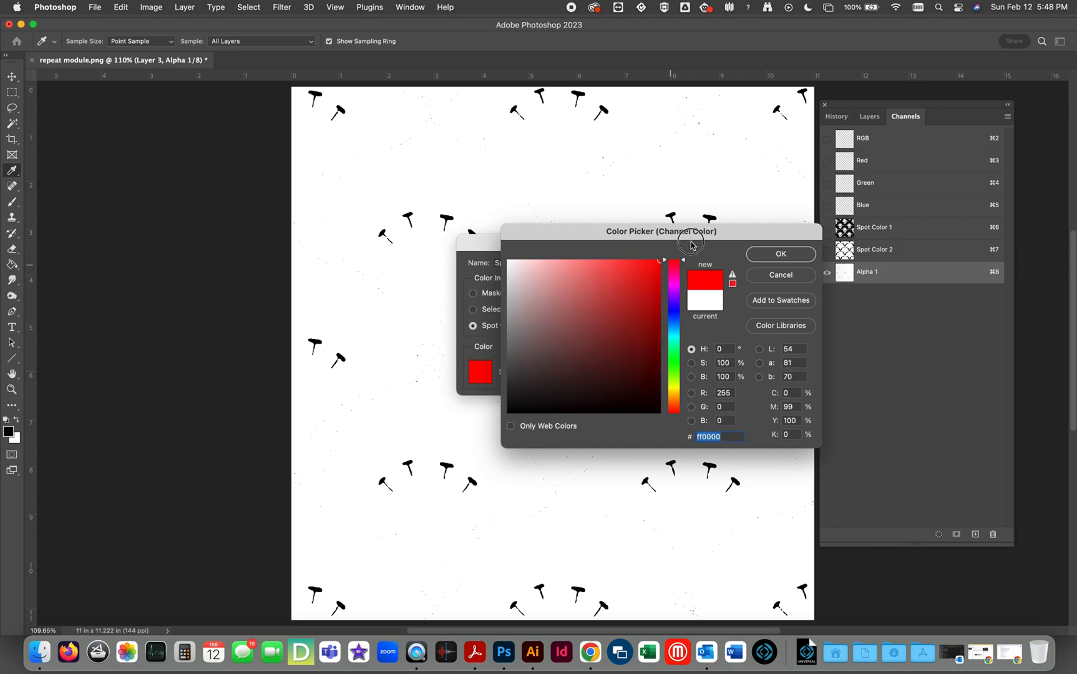
left_click(778, 253)
left_click(598, 264)
left_click(827, 250)
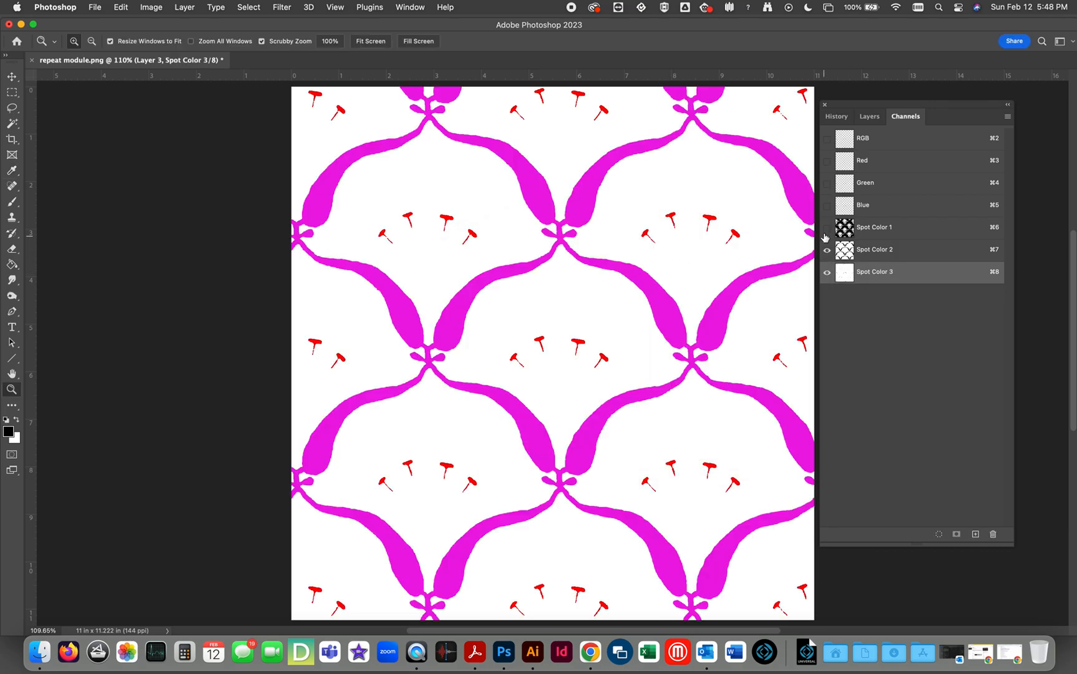
left_click(826, 228)
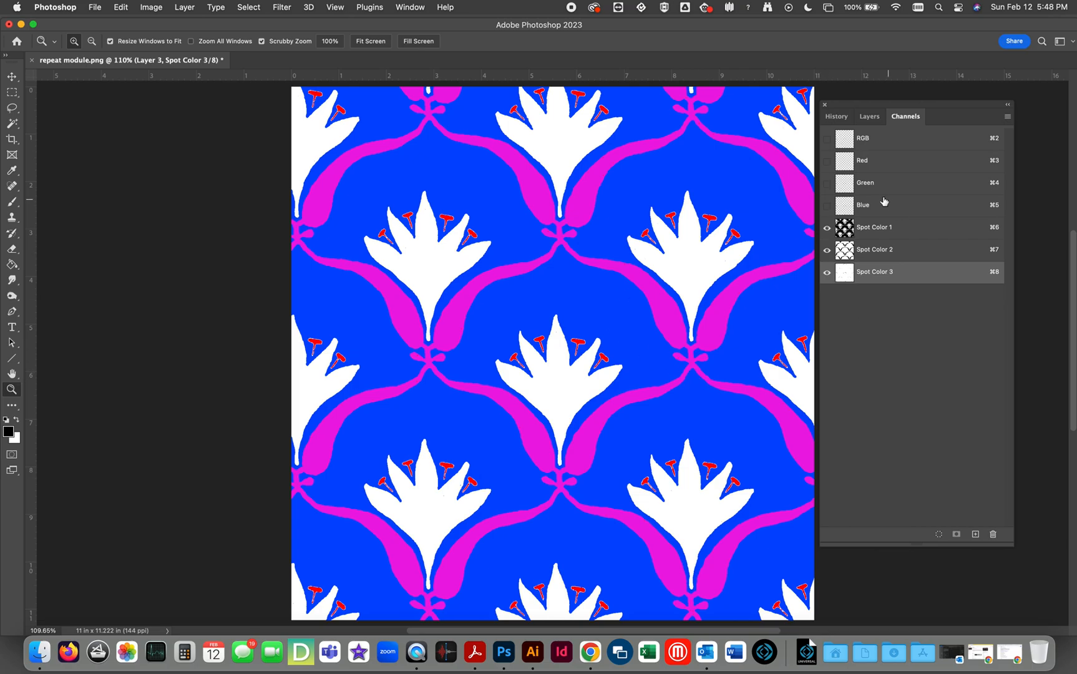
Copy the flower outline artwork from Layer 4 into a new alpha channel and deselect.
left_click(869, 116)
left_click(876, 267)
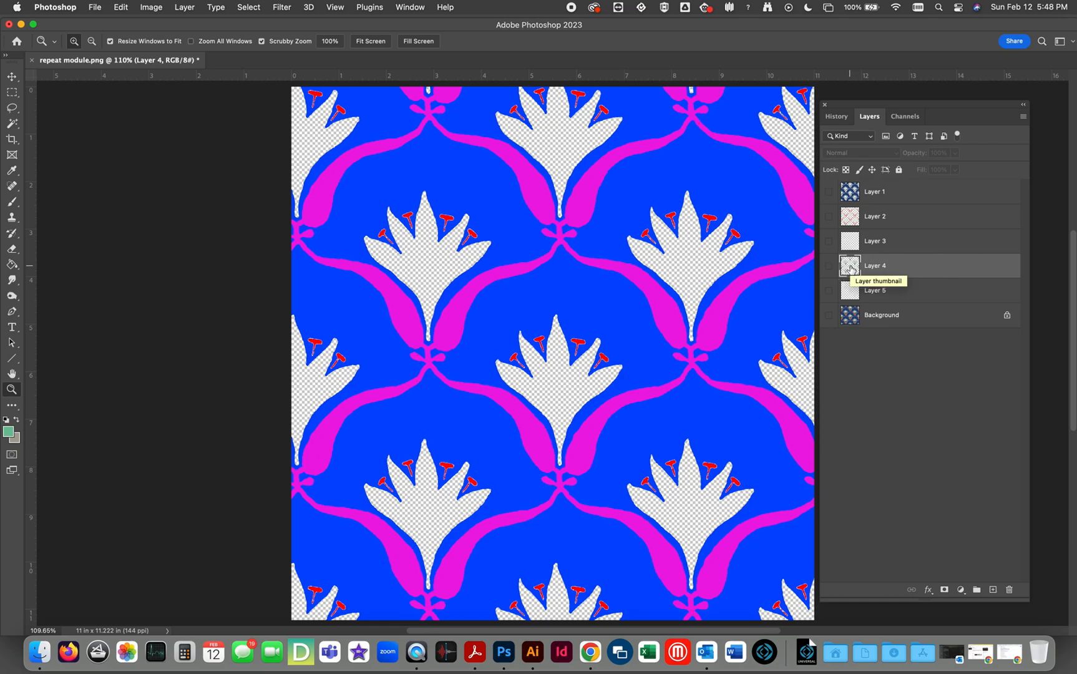
left_click(851, 269, "super")
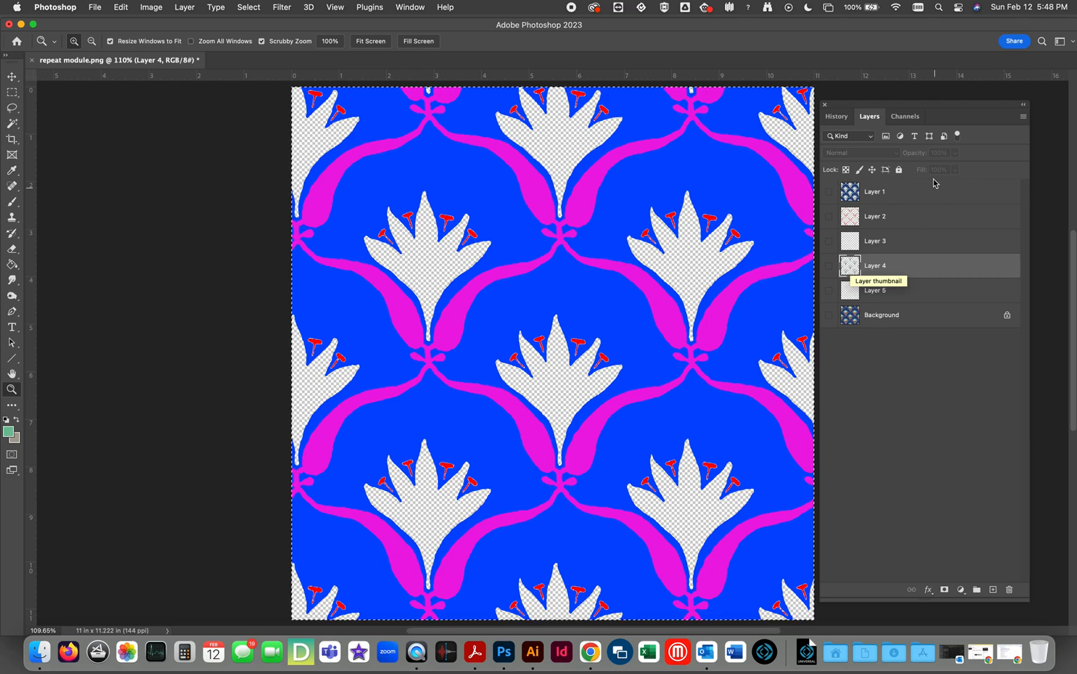
left_click(904, 116)
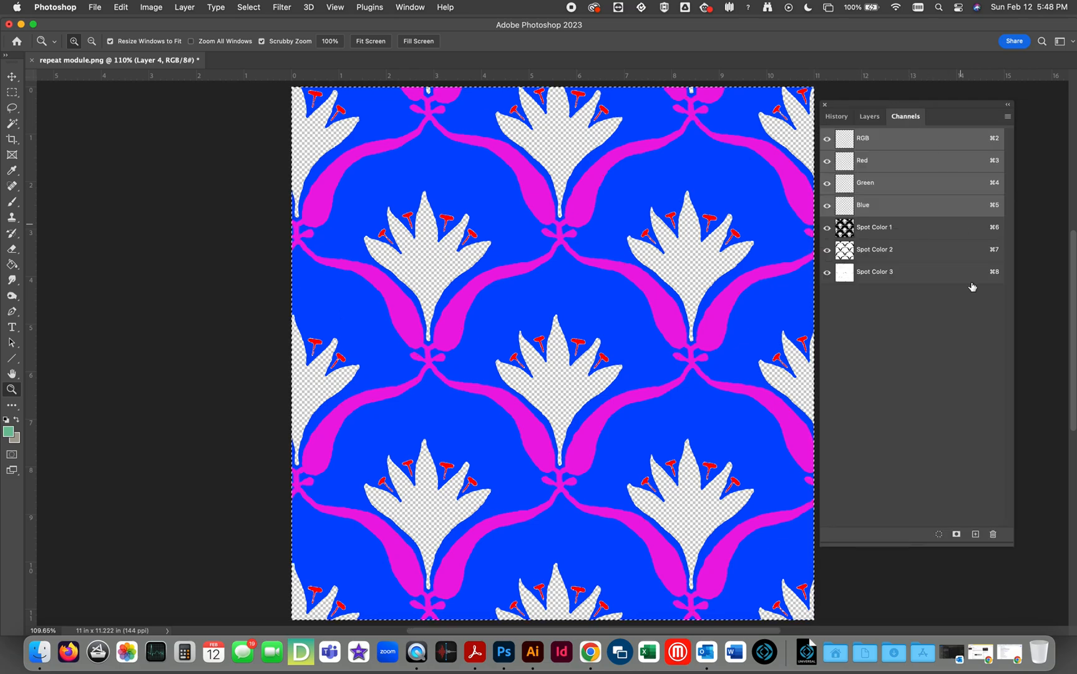
left_click(973, 534)
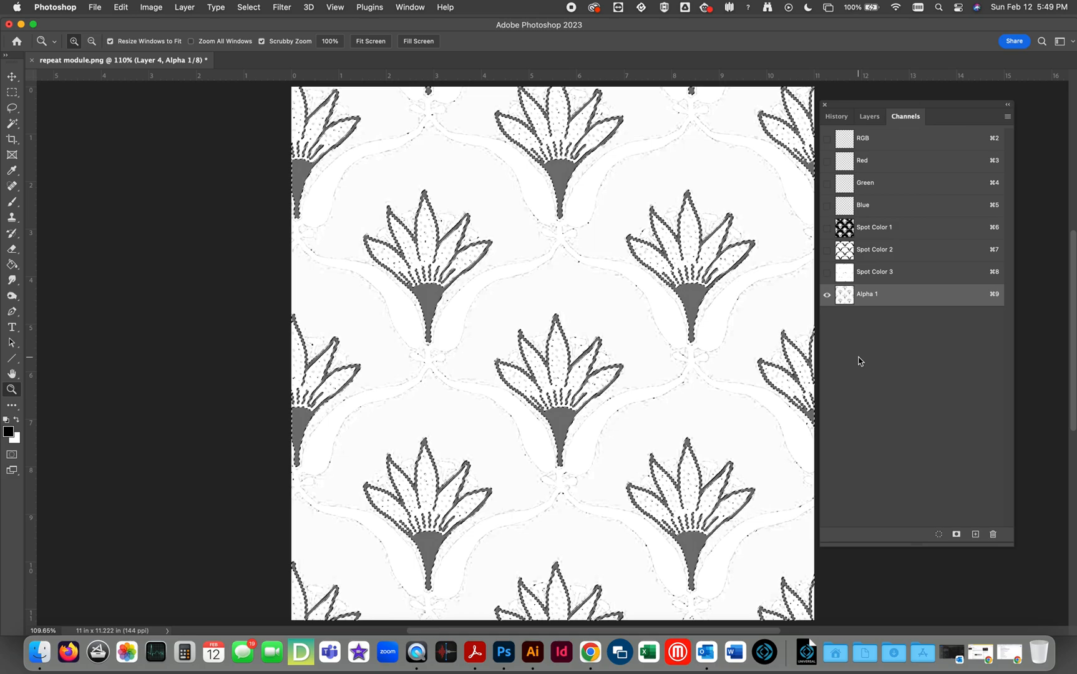
key("cmd+d")
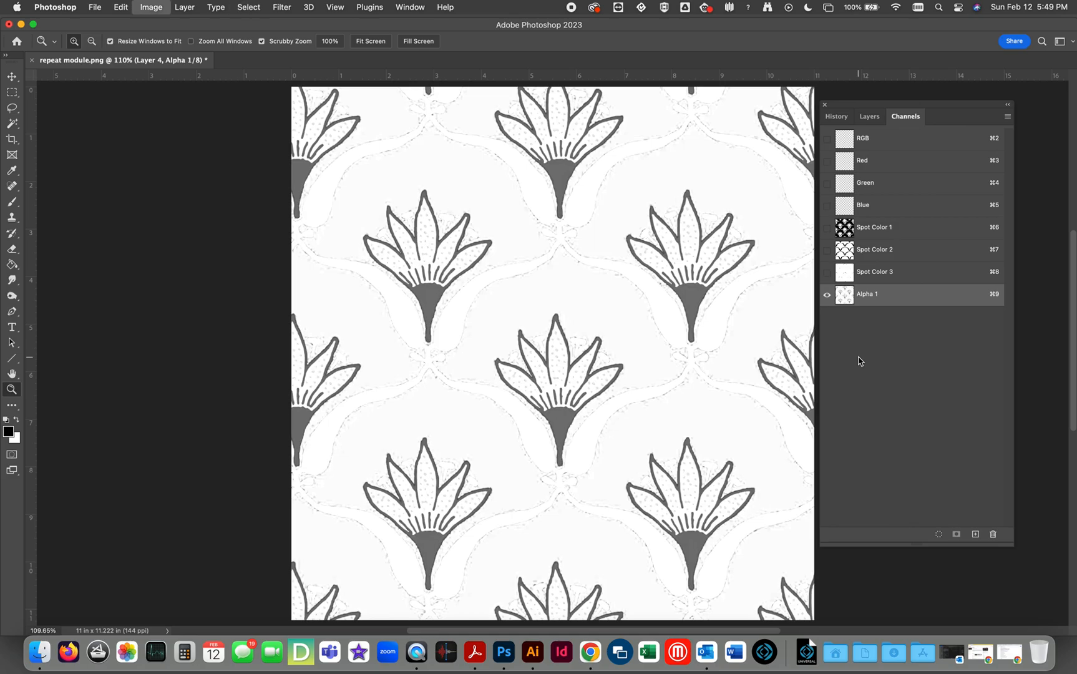
Clean up the flower outline channel with Levels, setting the black input to 84 and the white input to 151.
key("super+l")
left_click_drag(789, 343, 838, 343)
left_click_drag(922, 344, 880, 345)
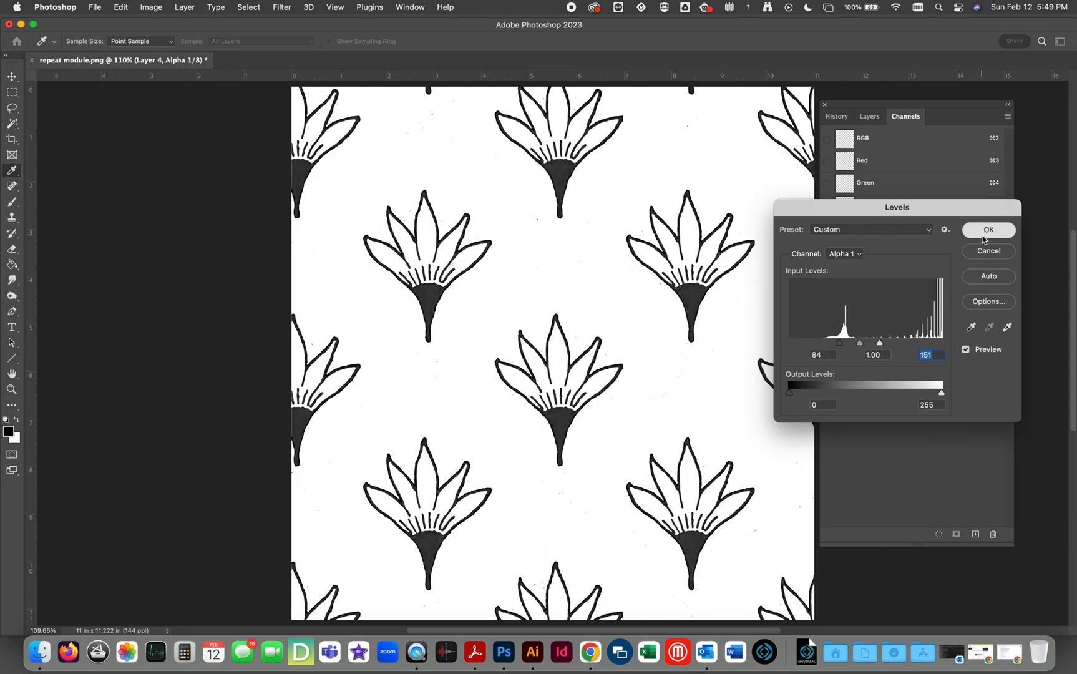
left_click(983, 235)
Reapply the last Gaussian Blur to the flower outline channel and sharpen it with Levels inputs of 172 black and 227 white.
left_click(282, 8)
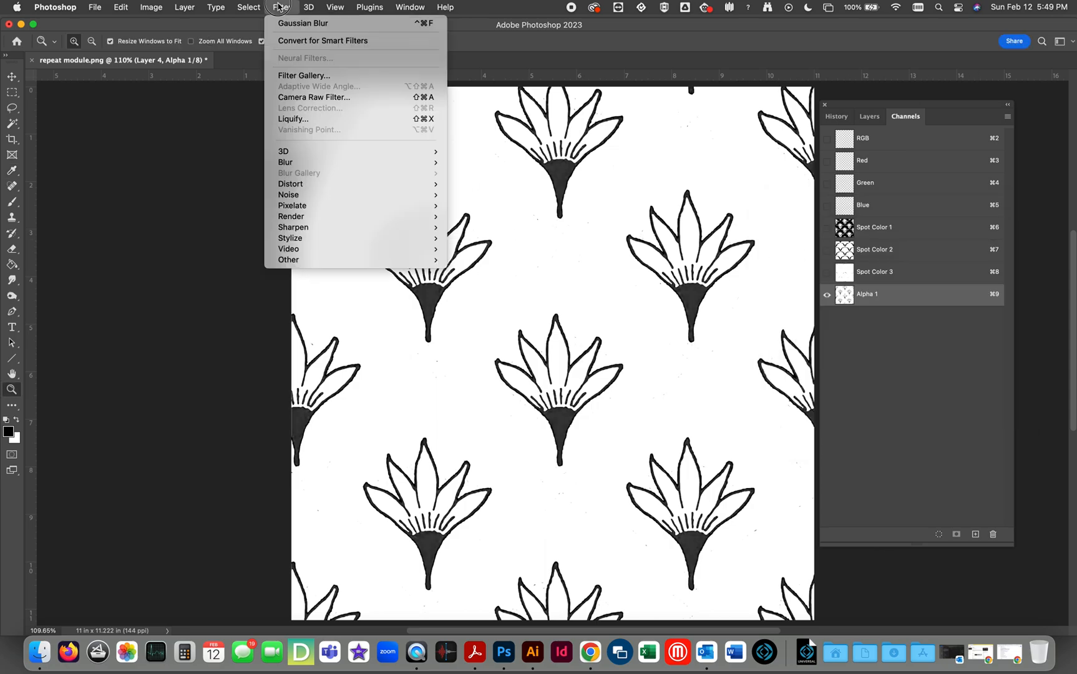
left_click(281, 25)
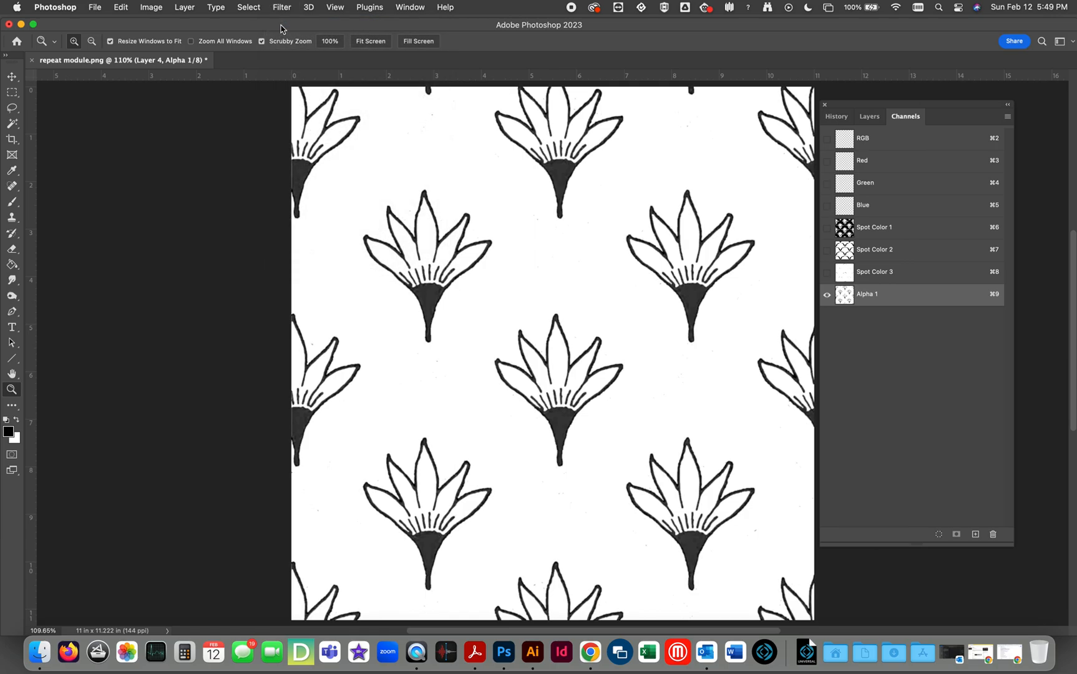
key("super+l")
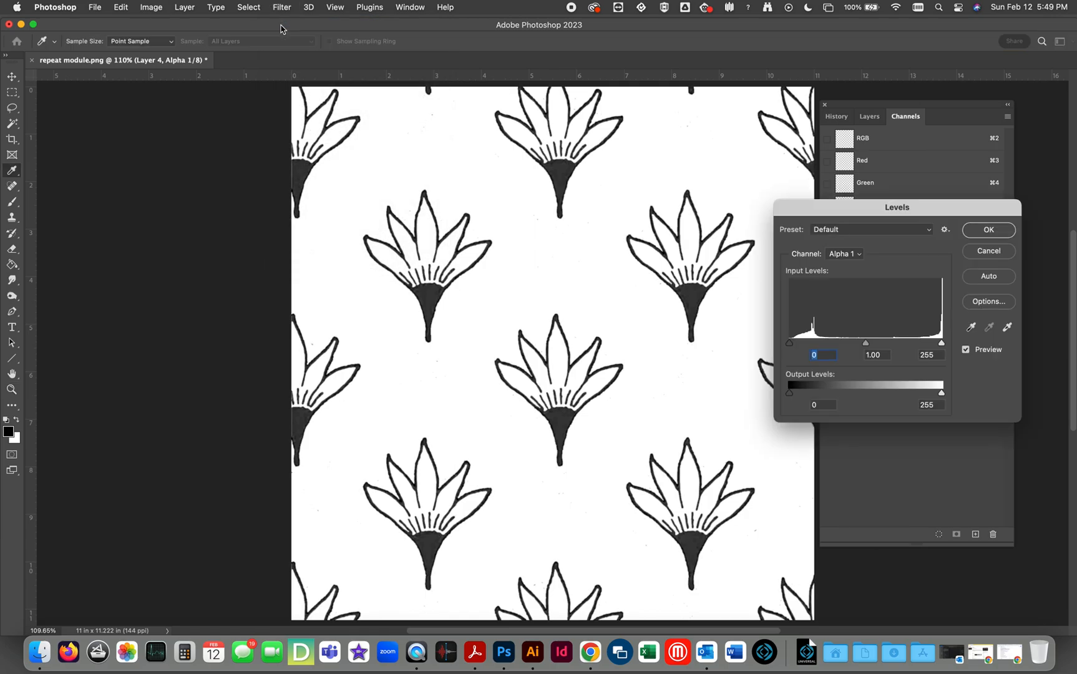
left_click_drag(789, 343, 927, 346)
left_click(925, 345)
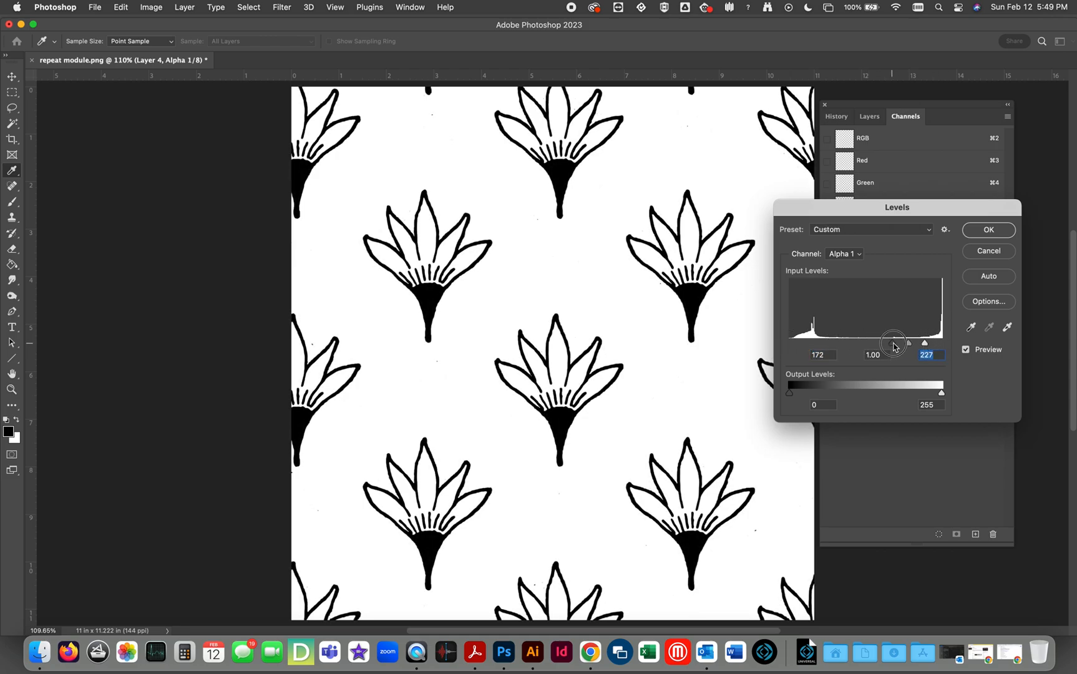
left_click(991, 231)
Show the three spot channels with the flower outline channel and convert that channel to a spot color in cyan 00fffc.
left_click_drag(826, 273, 826, 234)
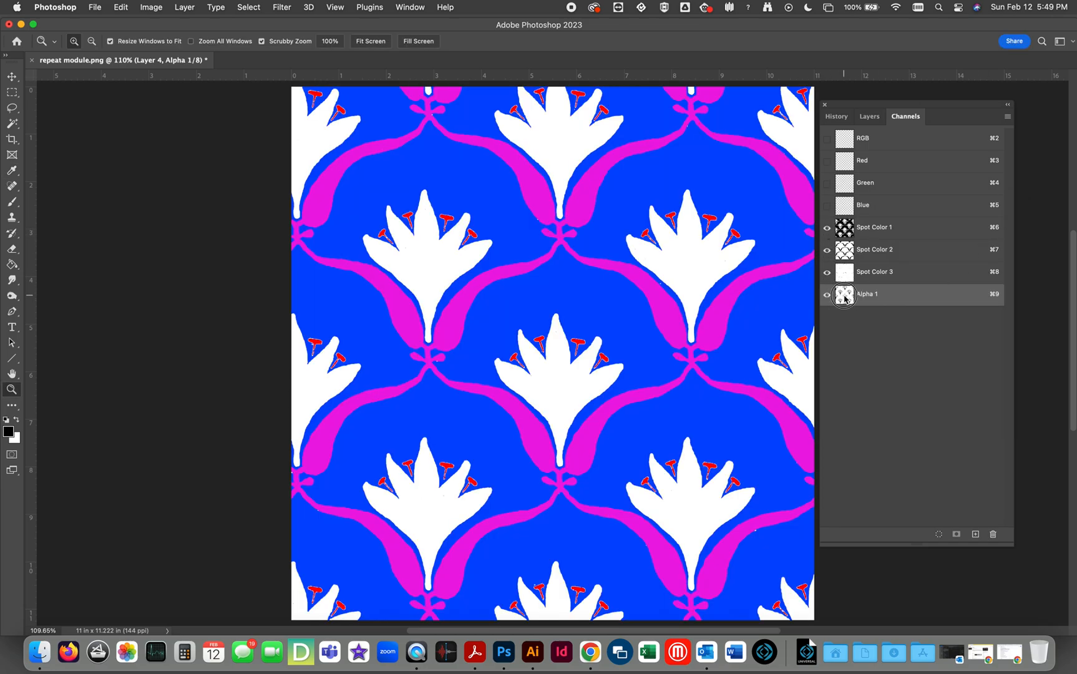
double_click(845, 297)
left_click(474, 326)
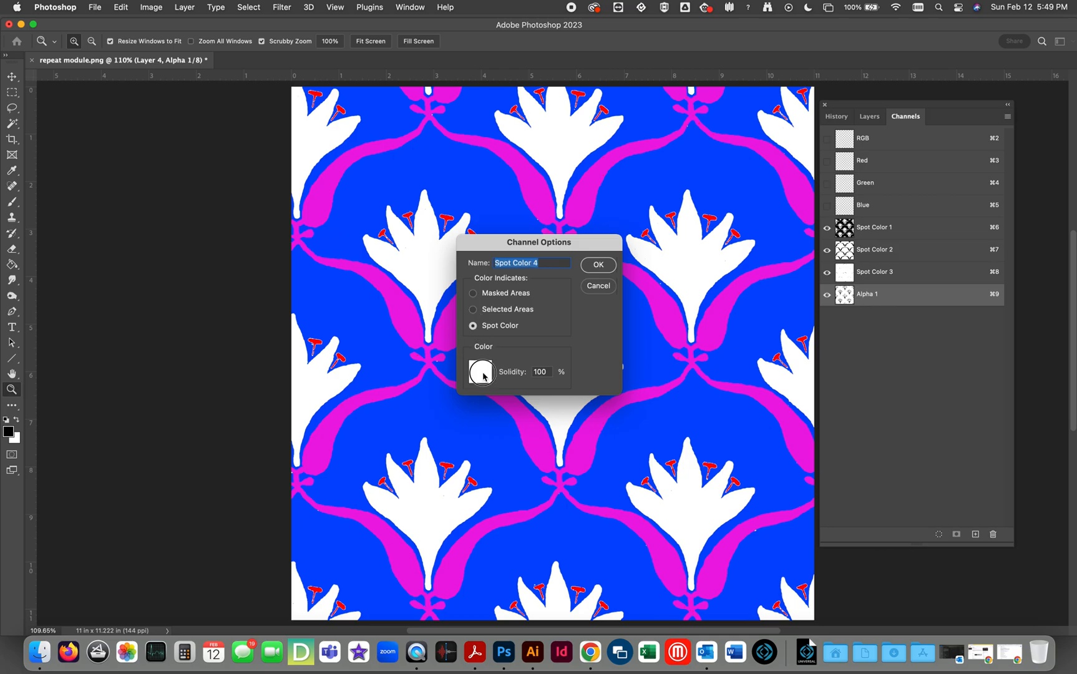
left_click(480, 371)
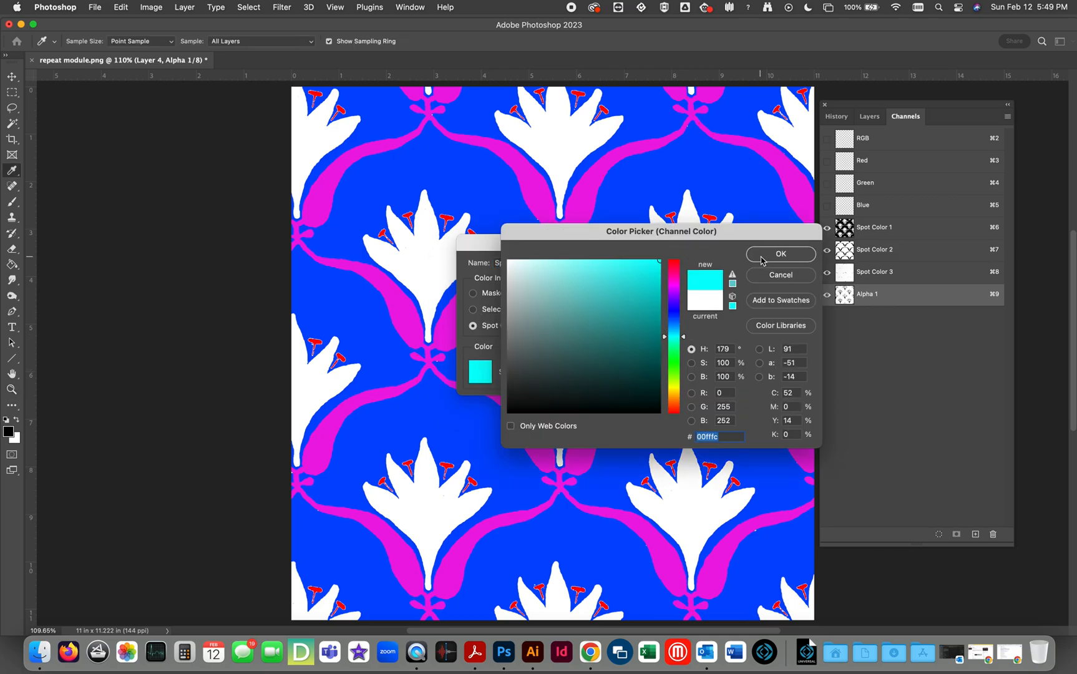
left_click(777, 253)
left_click(598, 255)
key("z")
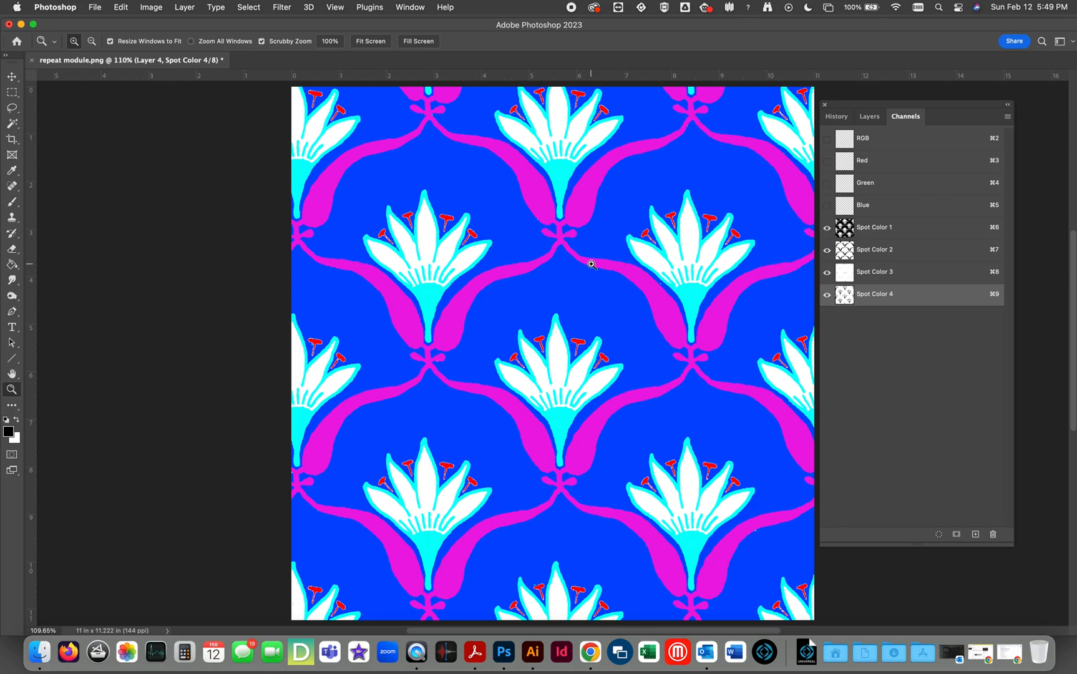
Copy the petal dot artwork from Layer 5 into a new alpha channel.
left_click(868, 117)
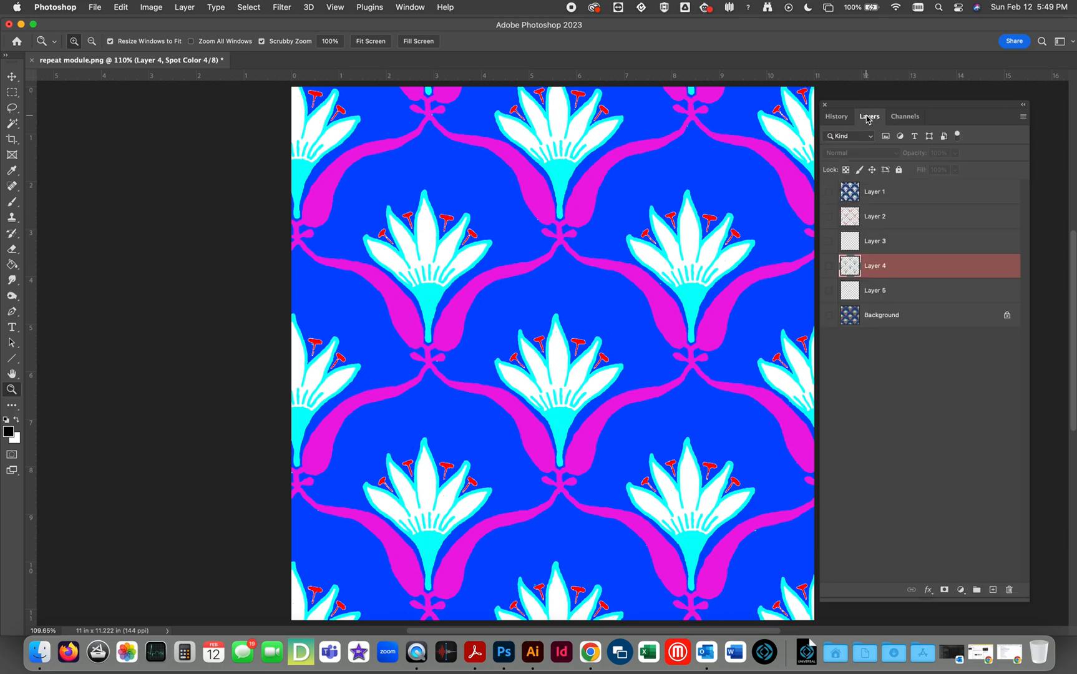
left_click(847, 292)
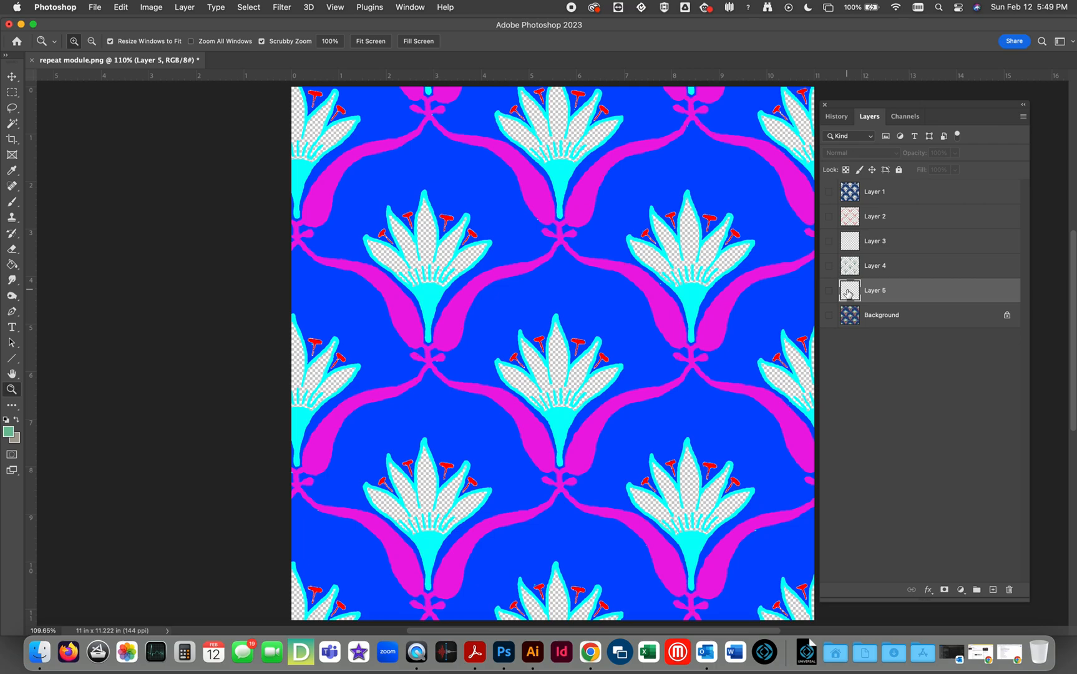
key("super+a")
key("super+c")
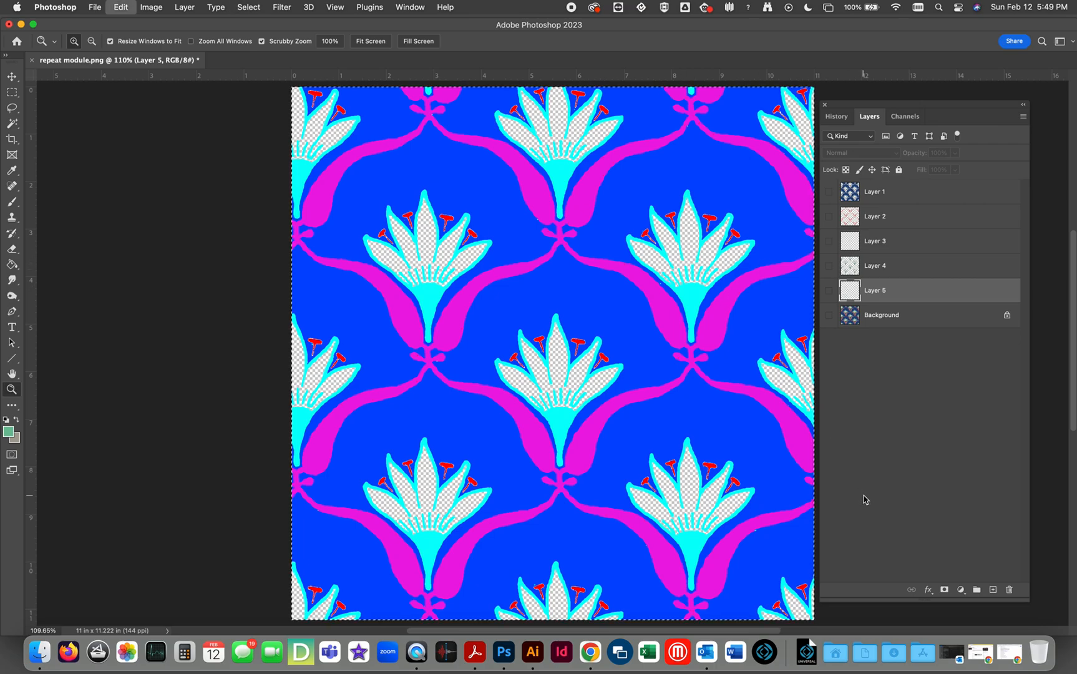
left_click(906, 117)
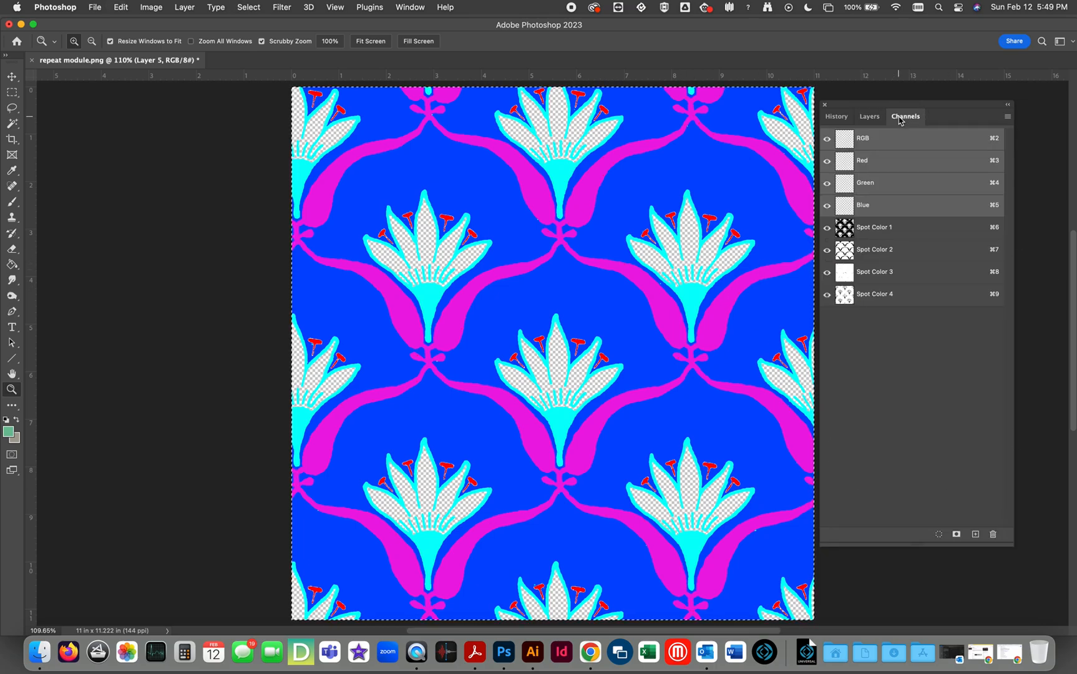
left_click(976, 534)
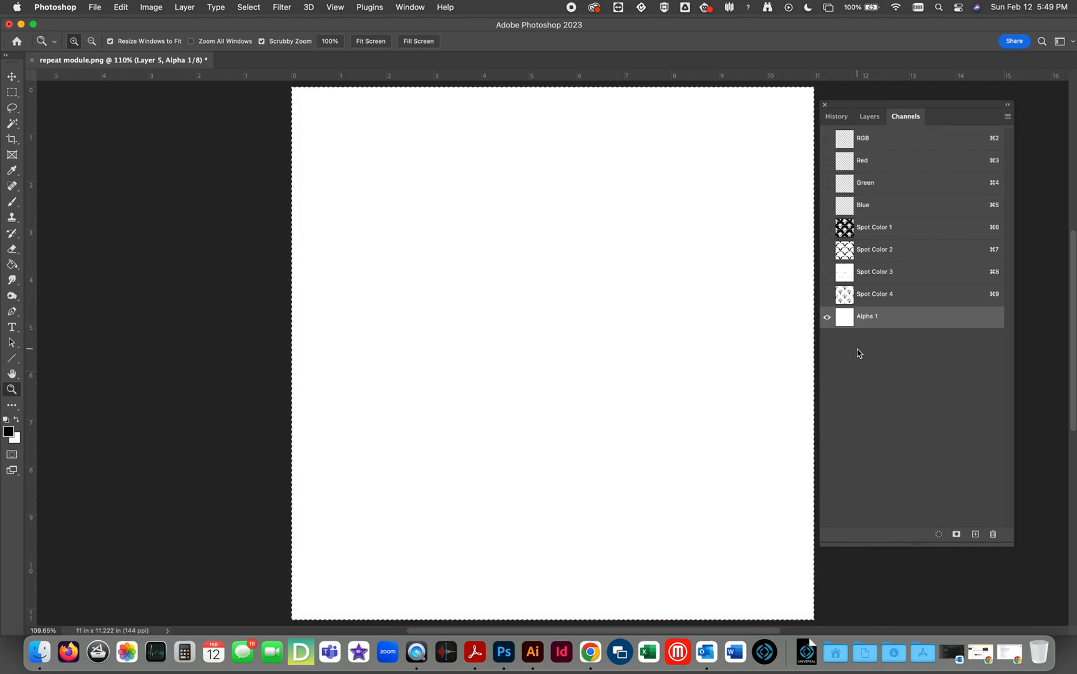
key("super+v")
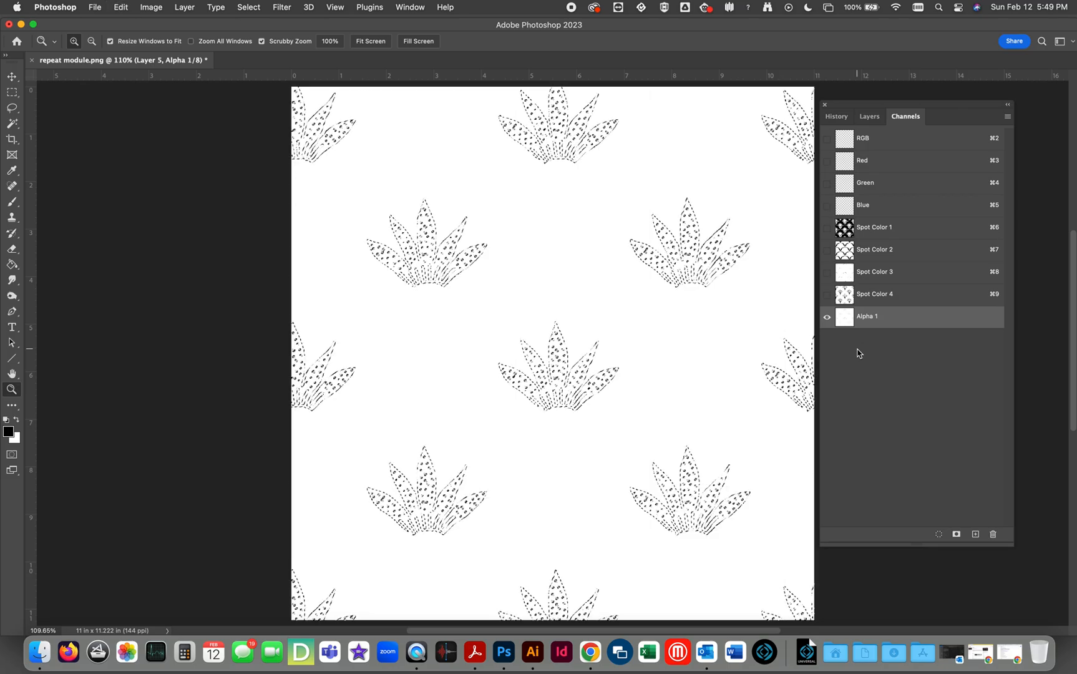
Deselect the petal dot artwork and darken the Alpha 1 channel with Levels, setting the black input to 253.
key("super+d")
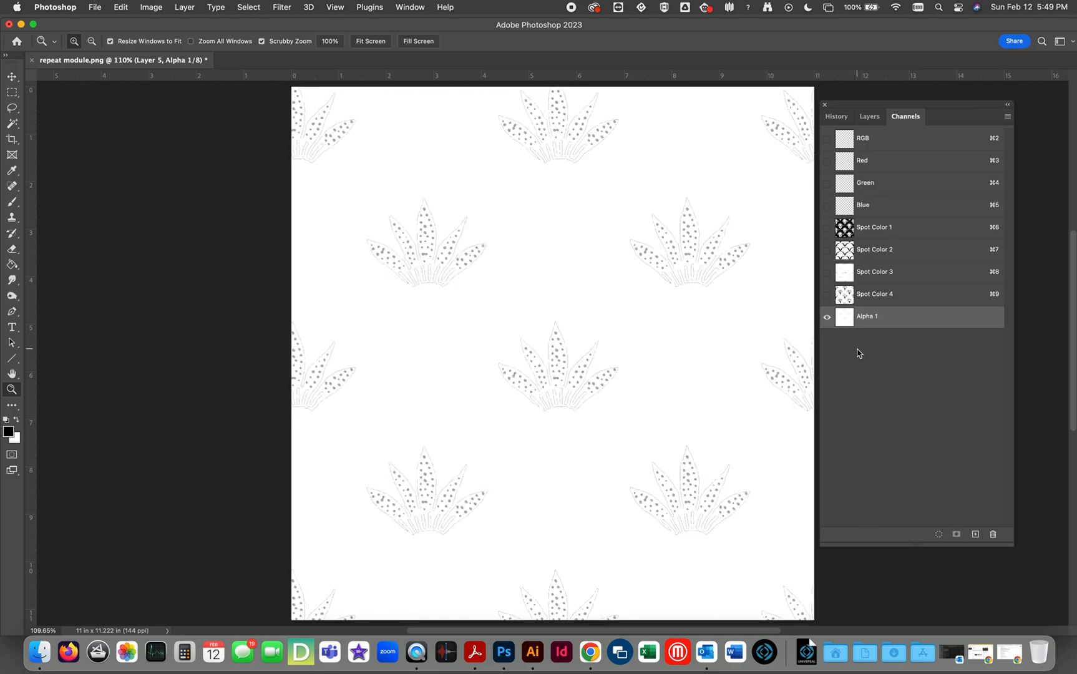
key("super+l")
left_click_drag(789, 342, 966, 345)
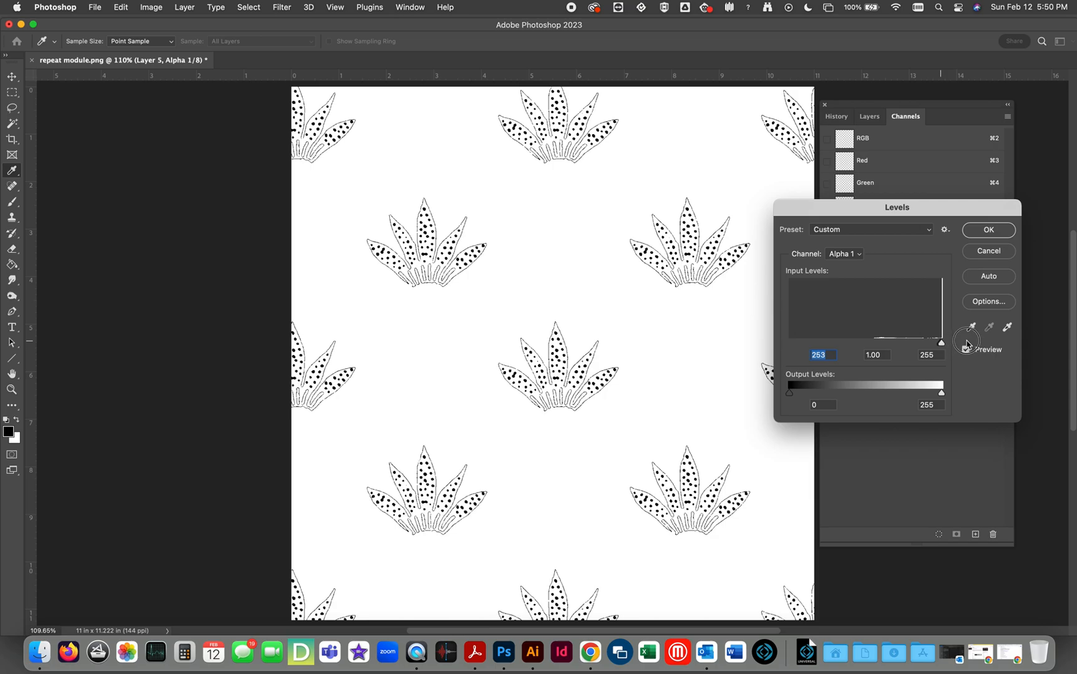
left_click(1000, 230)
Show the four spot channels together with the petal dot channel Alpha 1 and set its channel color to blue 00a8ff.
left_click_drag(826, 300, 826, 227)
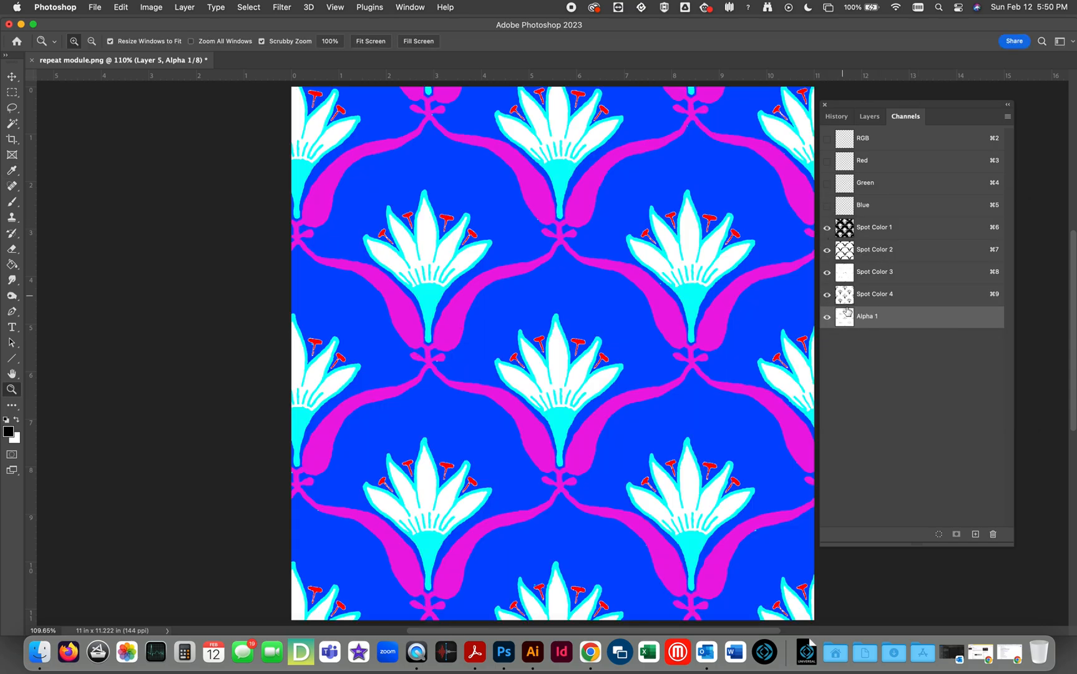
double_click(846, 319)
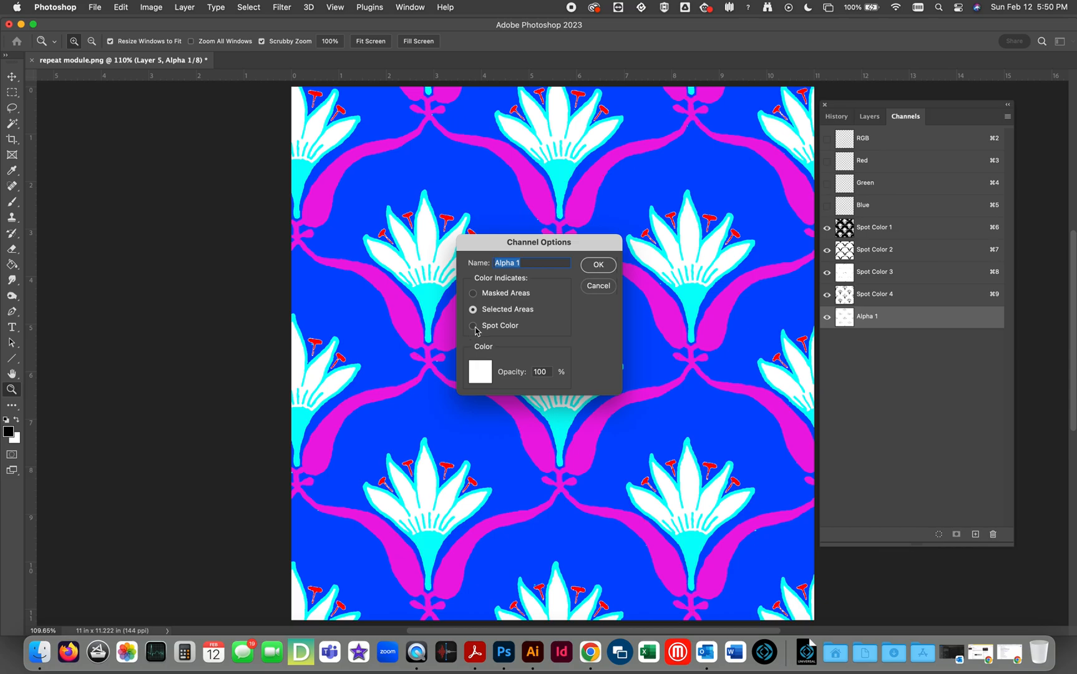
left_click(481, 372)
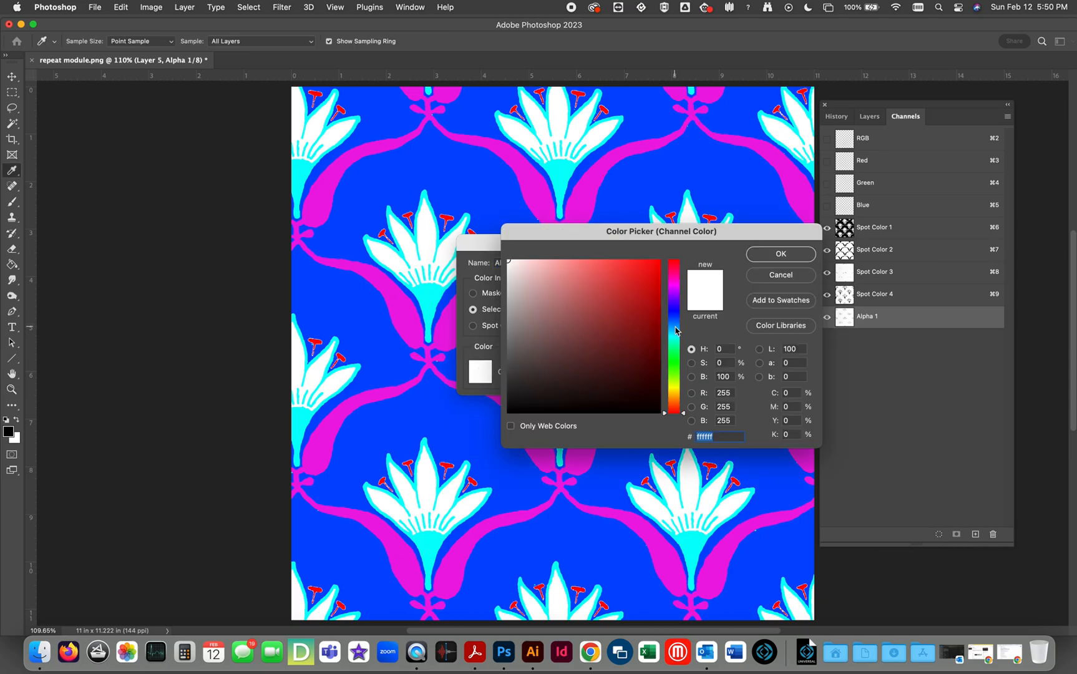
left_click(674, 327)
left_click(659, 261)
left_click(766, 254)
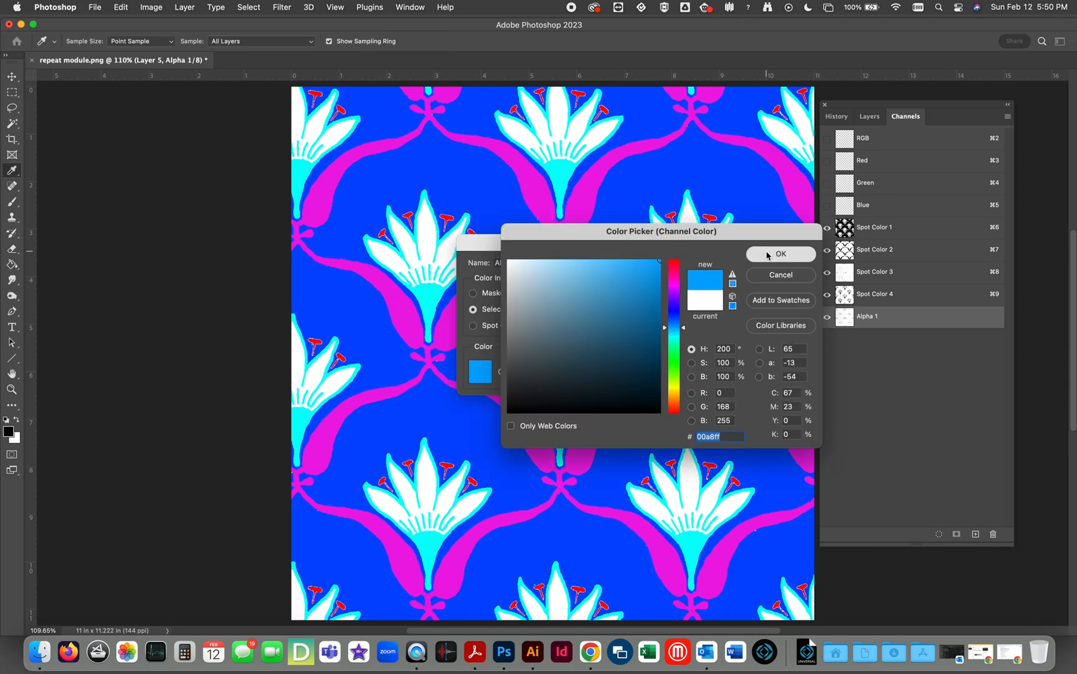
left_click(596, 270)
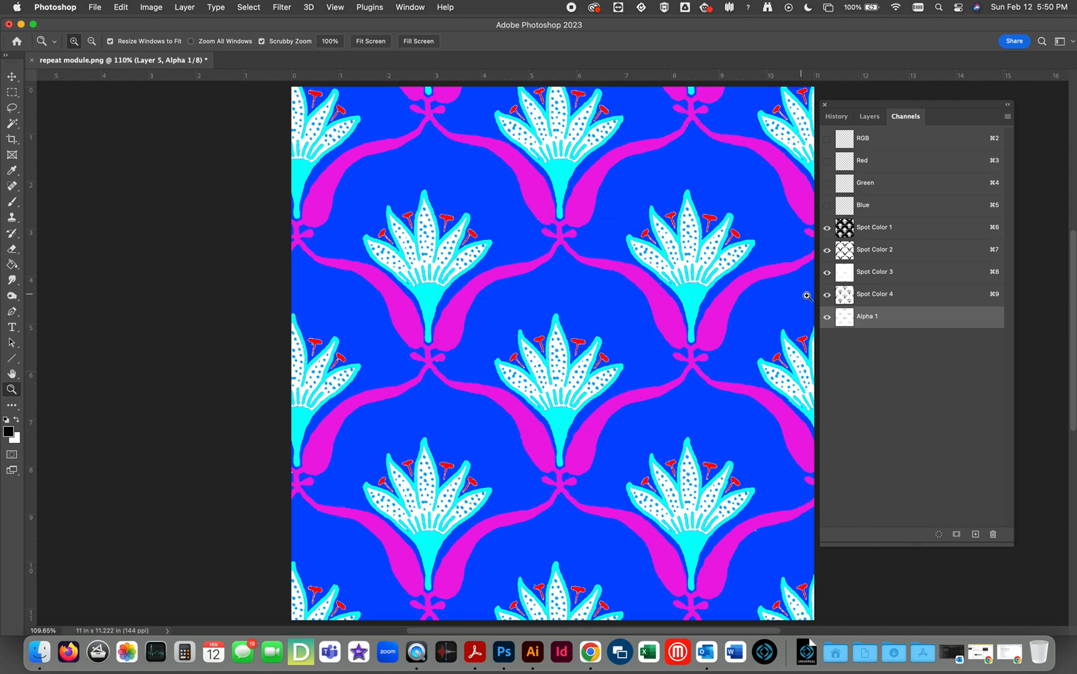
Change the ink color of Spot Color 4, the flower outlines, to green 00ff36.
double_click(846, 302)
left_click(209, 443)
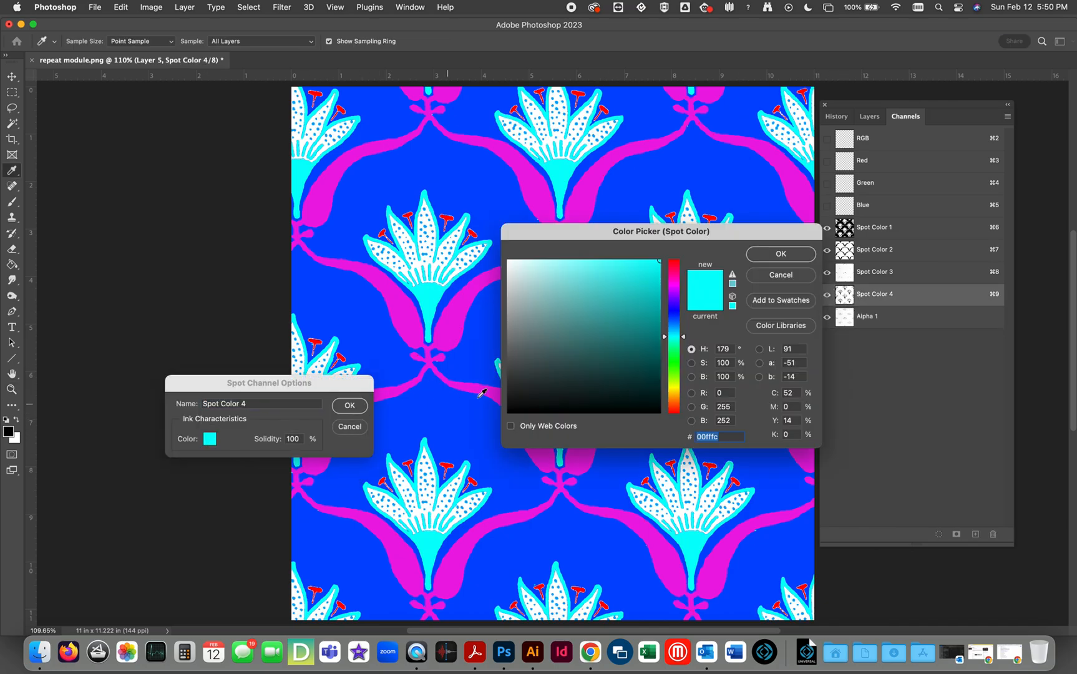
left_click(675, 357)
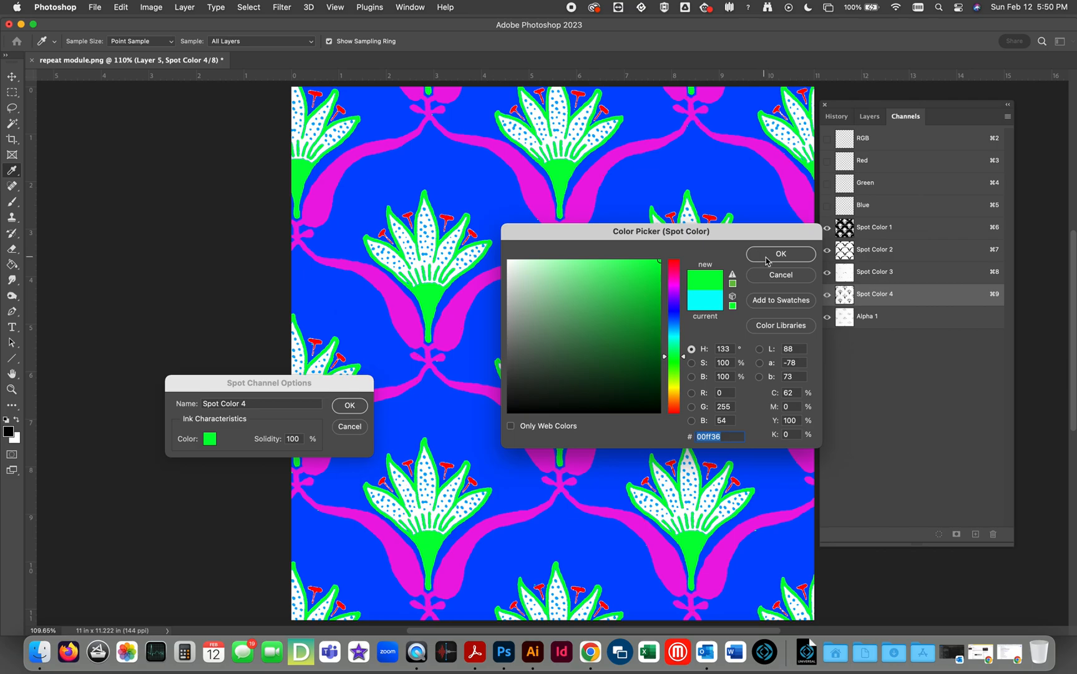
left_click(765, 256)
left_click(349, 405)
key("z")
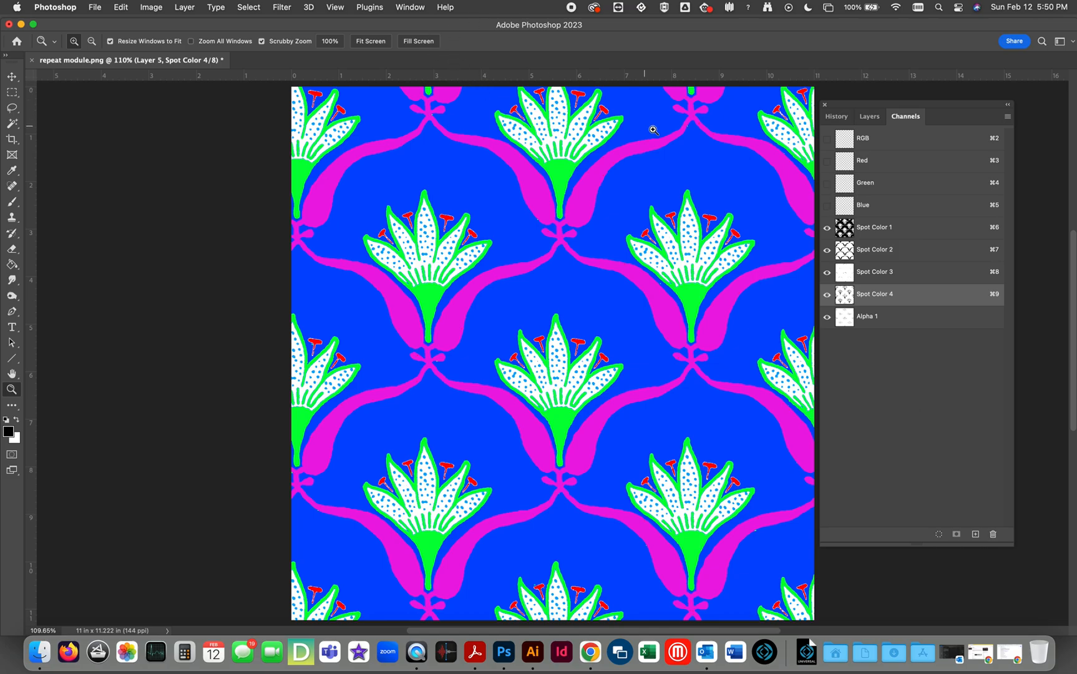
Make all the layers visible and hide the spot and alpha channels, leaving only the RGB artwork on display.
left_click(874, 117)
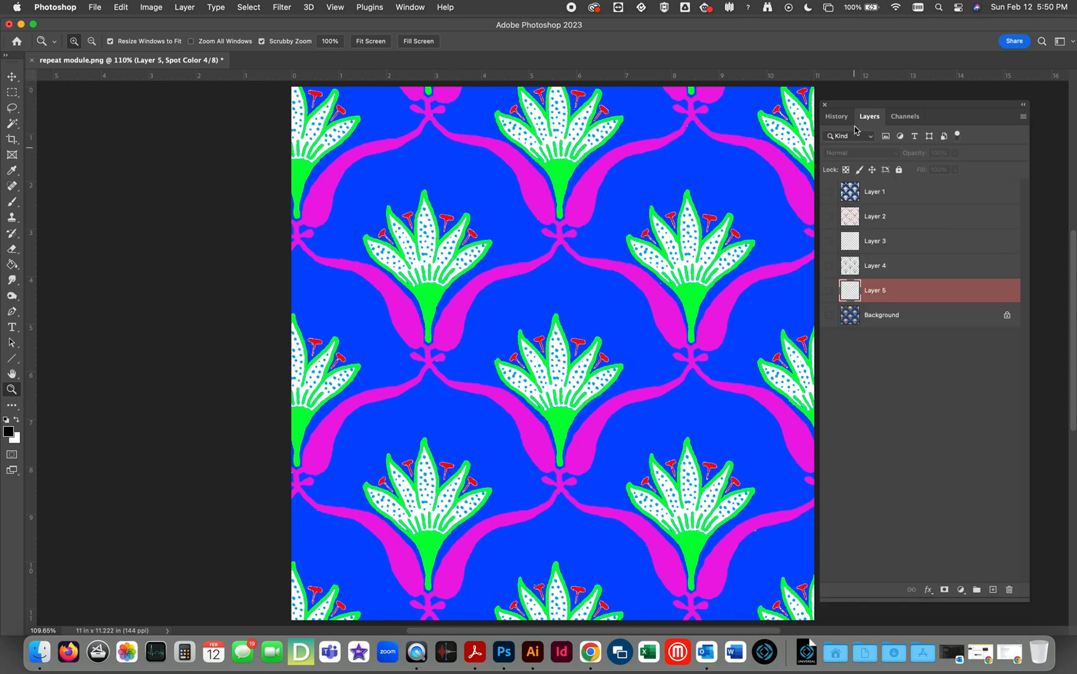
left_click(853, 204)
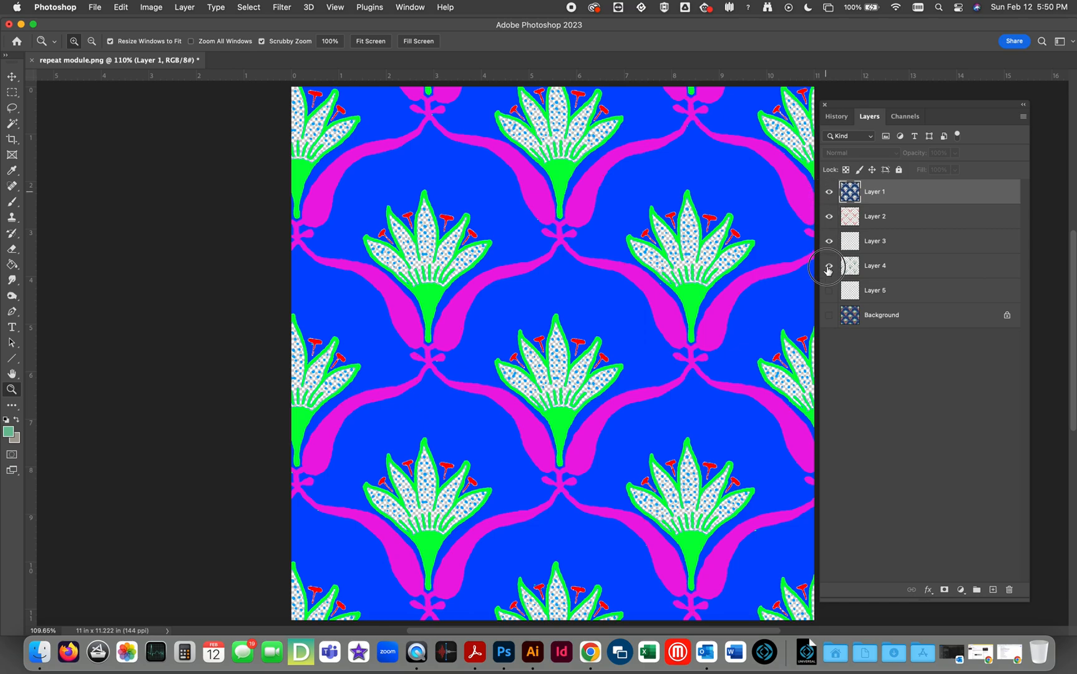
left_click(898, 116)
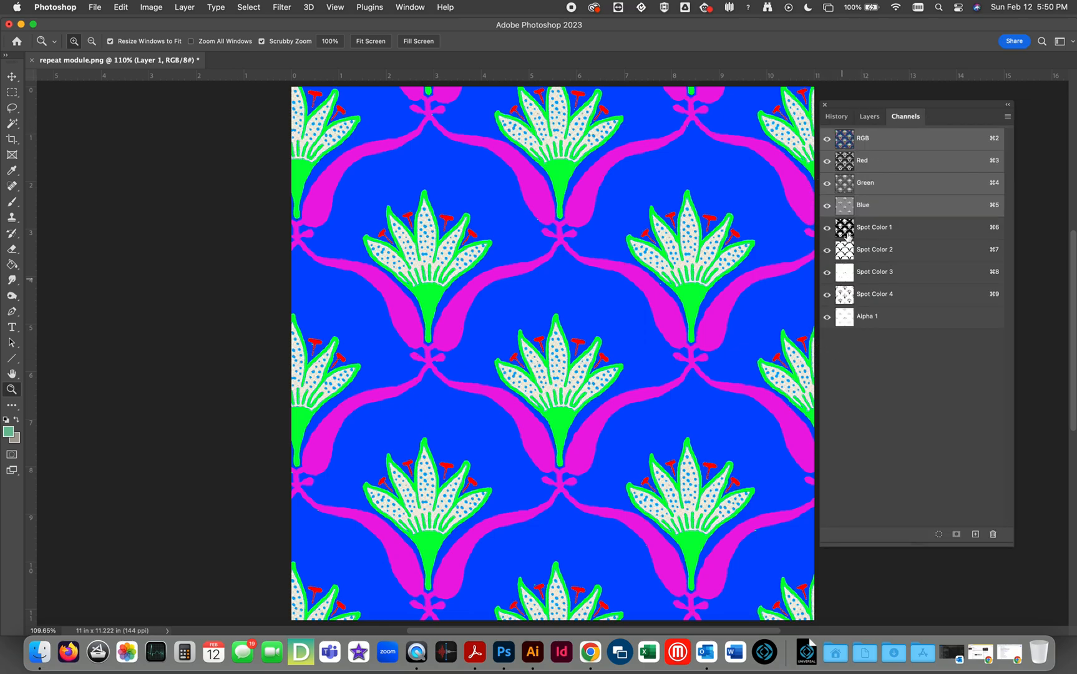
left_click_drag(827, 229, 828, 347)
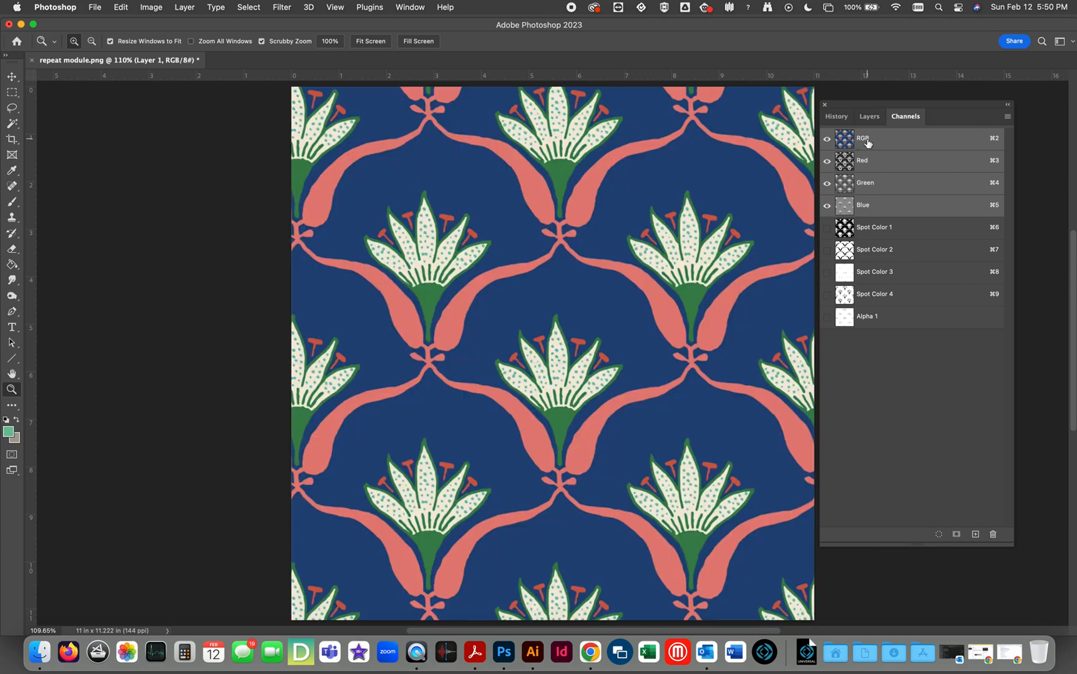
Hide Layers 1 through 5 and flatten the image onto the Background, discarding the hidden layers.
left_click(868, 118)
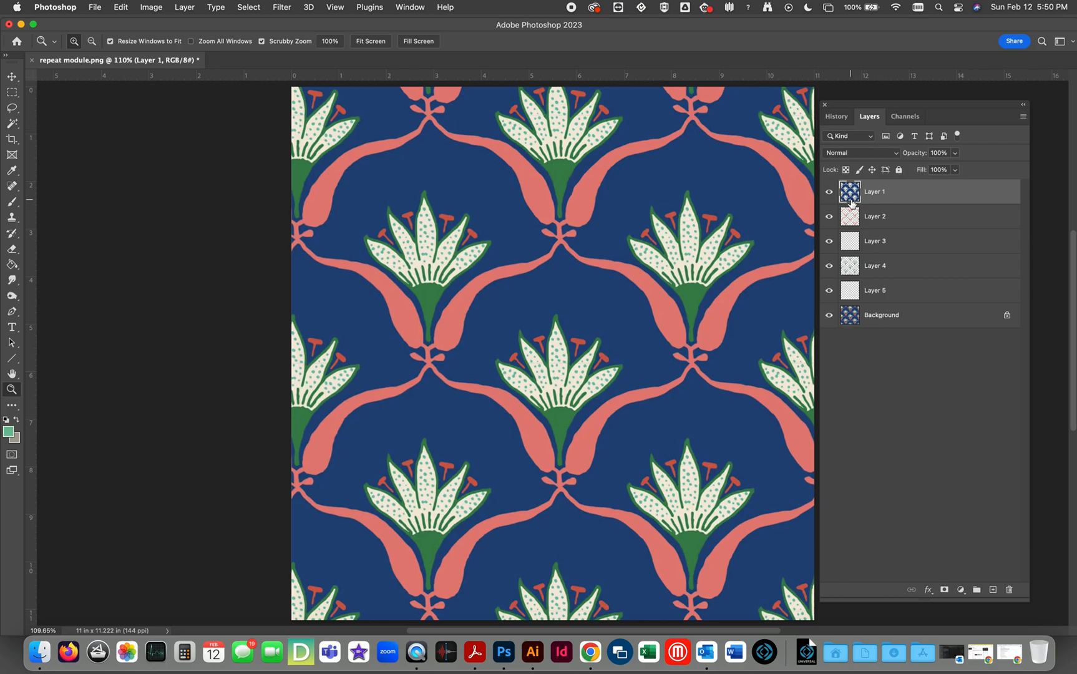
left_click_drag(829, 290, 831, 191)
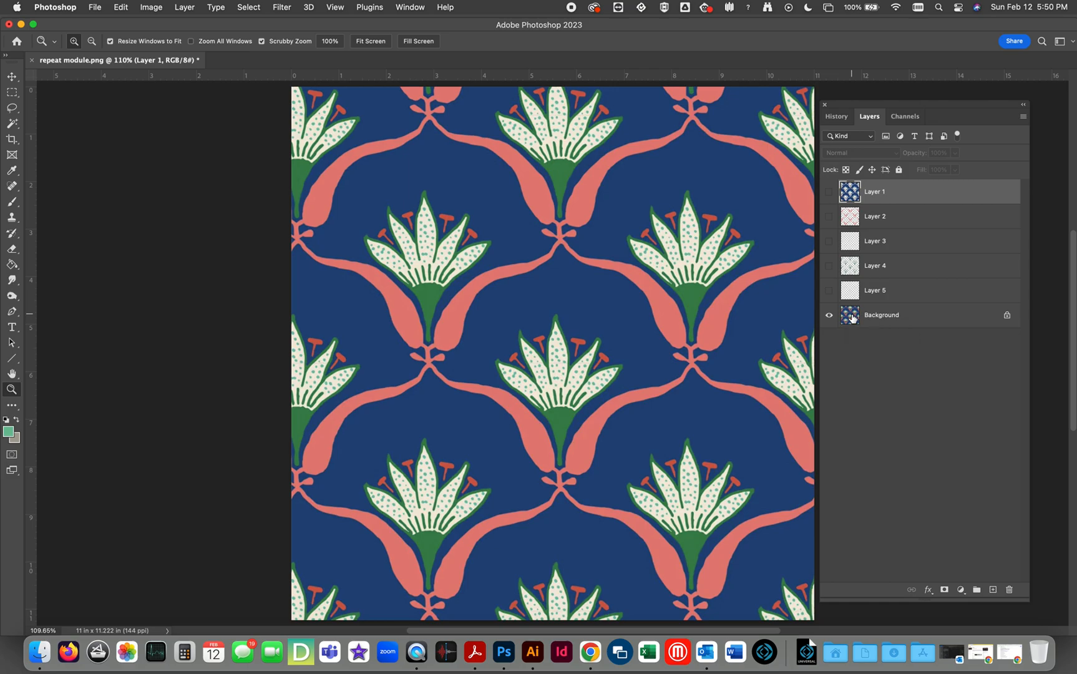
left_click(1022, 116)
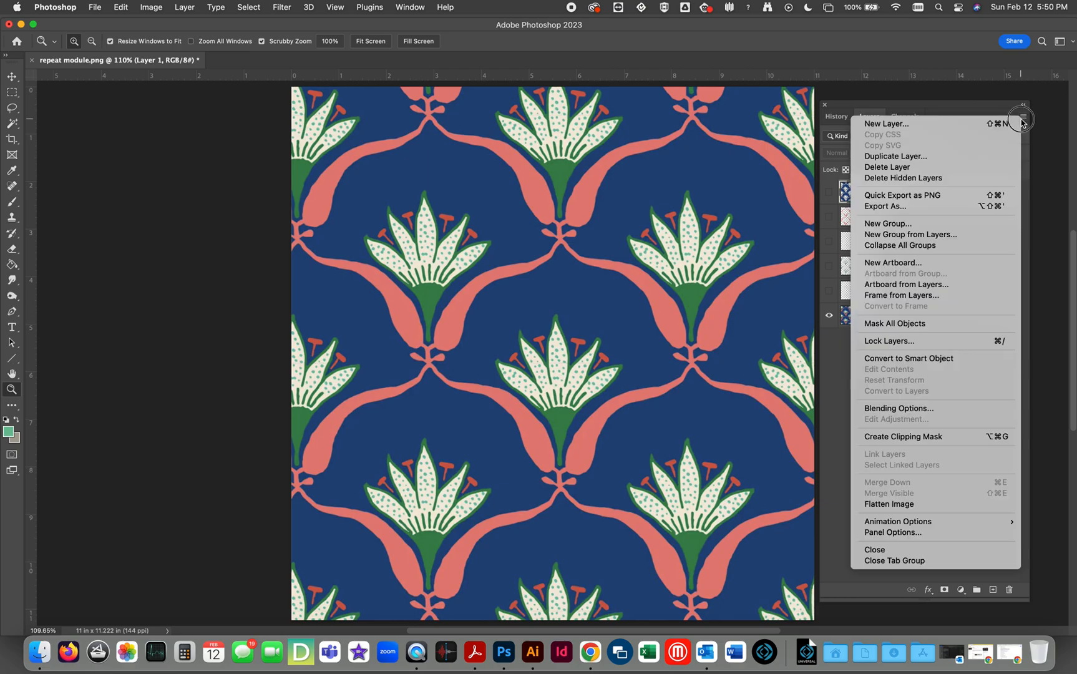
left_click(940, 504)
left_click(565, 223)
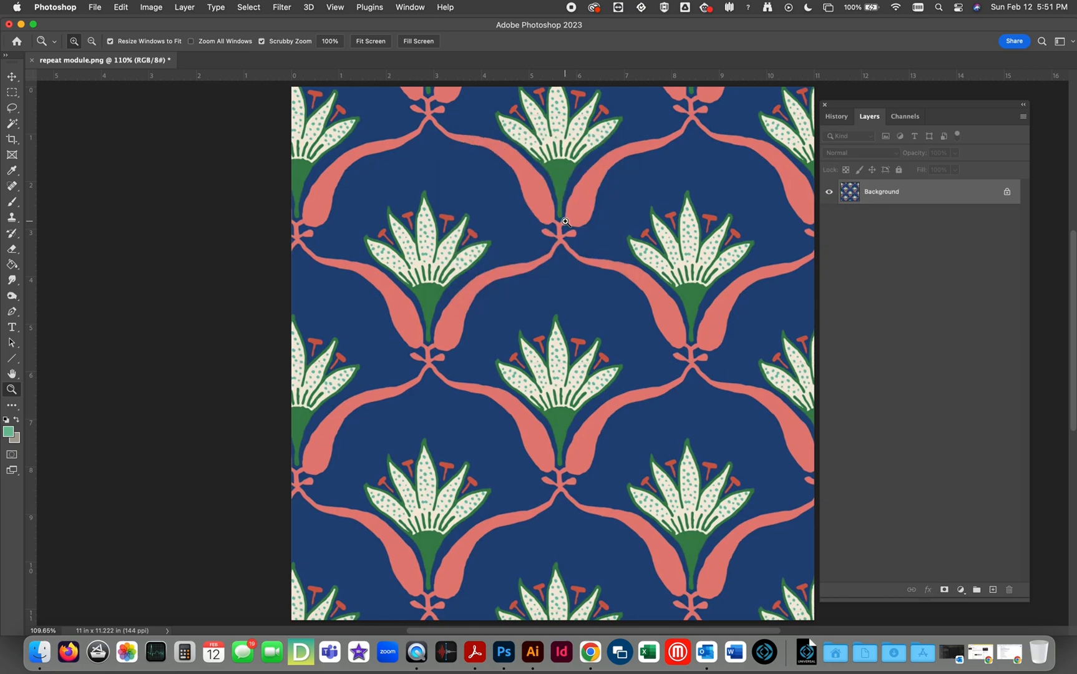
Select the whole canvas, reset the foreground and background colors to default, and fill the Background with white.
key("super+a")
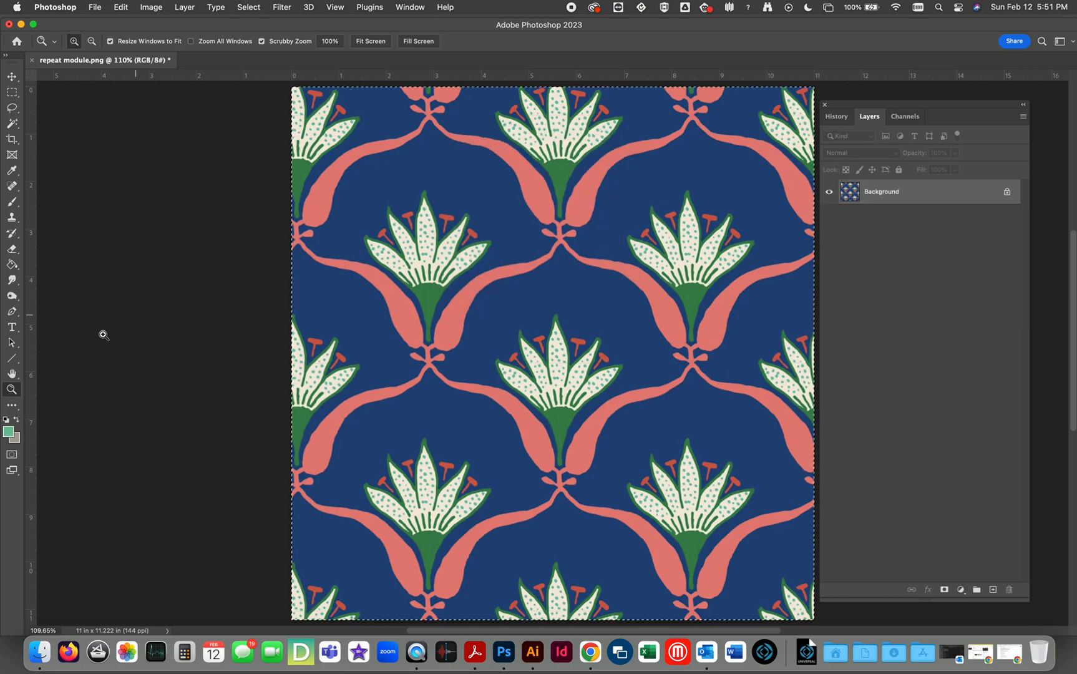
left_click(6, 420)
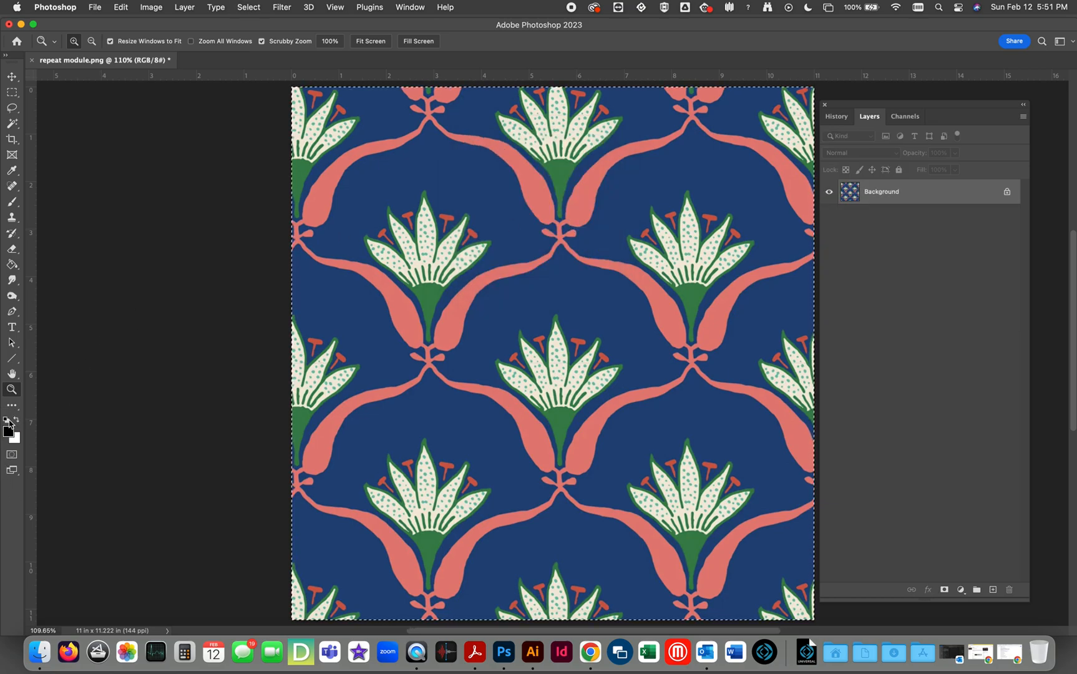
key("shift+BackSpace")
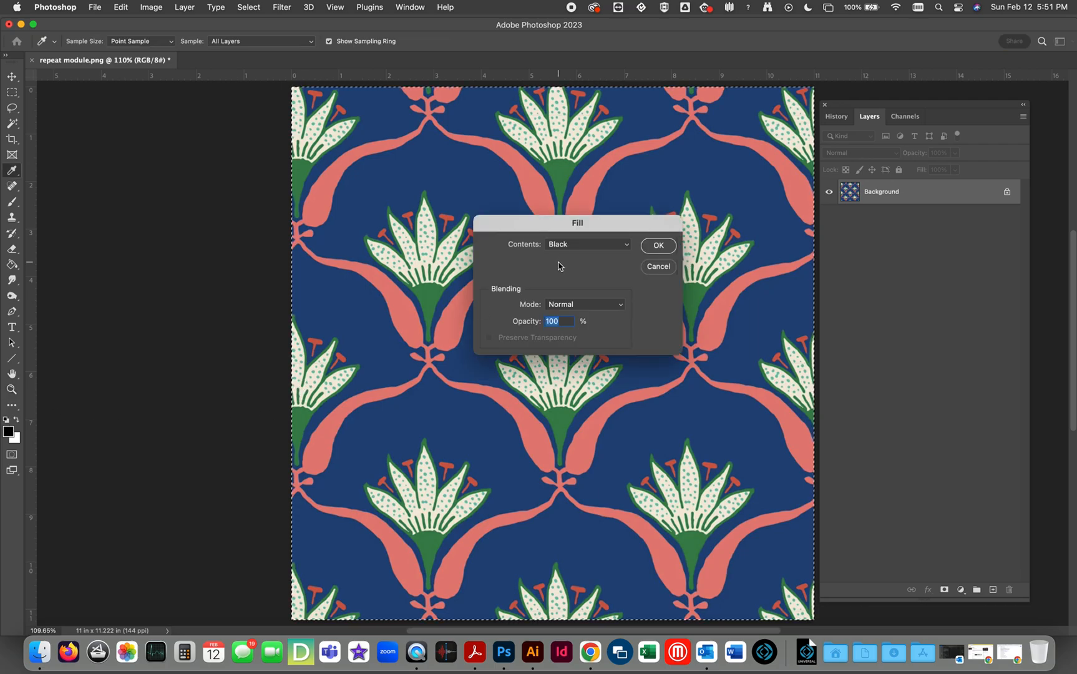
left_click(618, 247)
left_click(604, 268)
left_click(658, 245)
key("z")
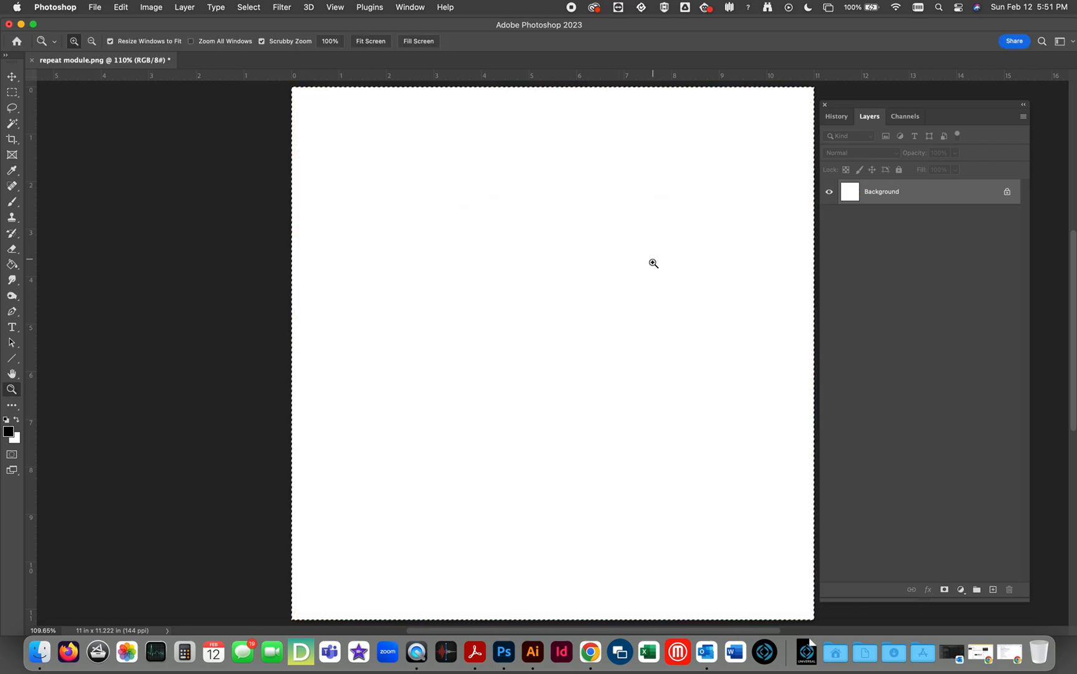
Show all spot and alpha channels over the white background and toggle Spot Color 1 through 4 off and on to check each.
left_click(906, 116)
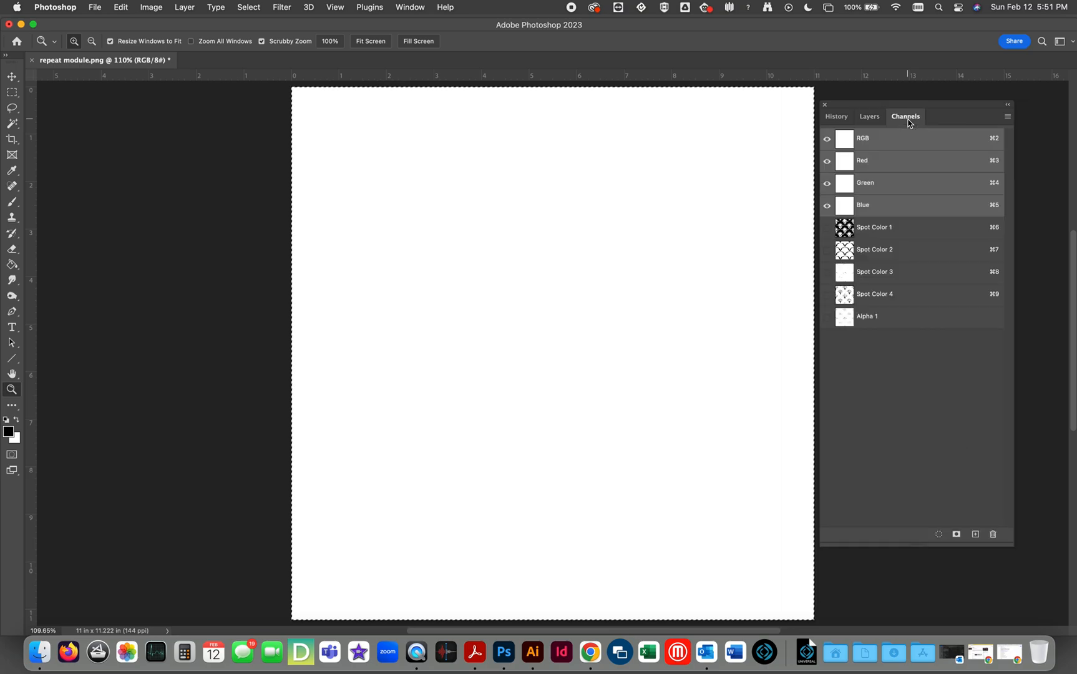
left_click_drag(827, 229, 825, 343)
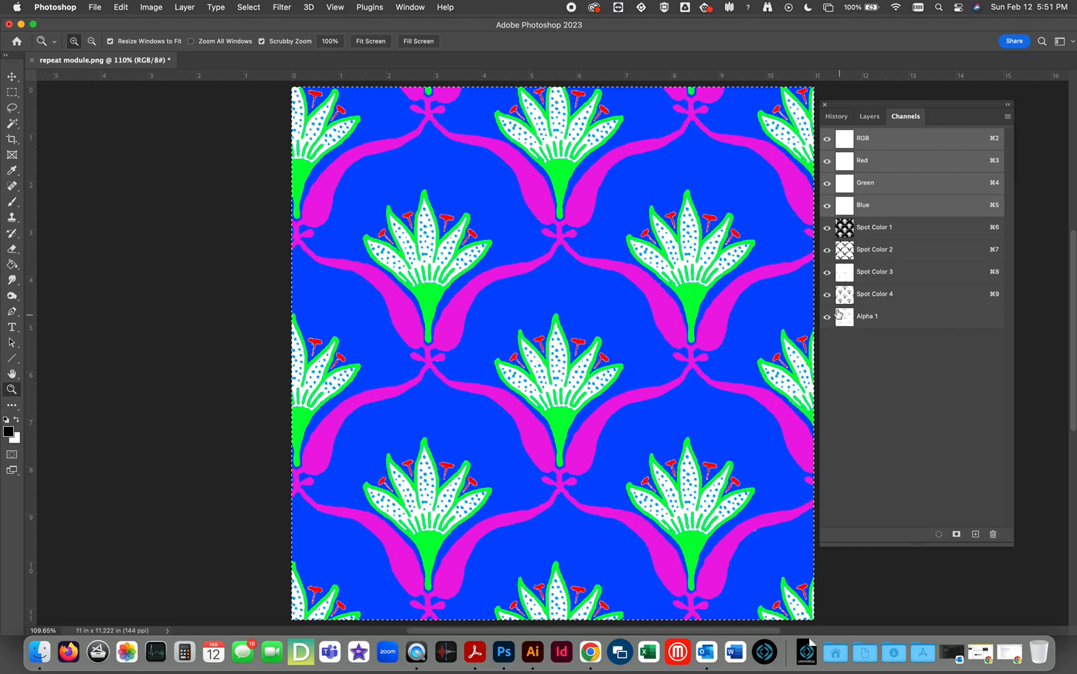
left_click(826, 229)
left_click(827, 229)
left_click(827, 250)
left_click(827, 250)
left_click(827, 273)
left_click(827, 273)
left_click(826, 295)
left_click(827, 295)
Change the ink color of Spot Color 1, the pattern's ground, to bright red.
double_click(852, 234)
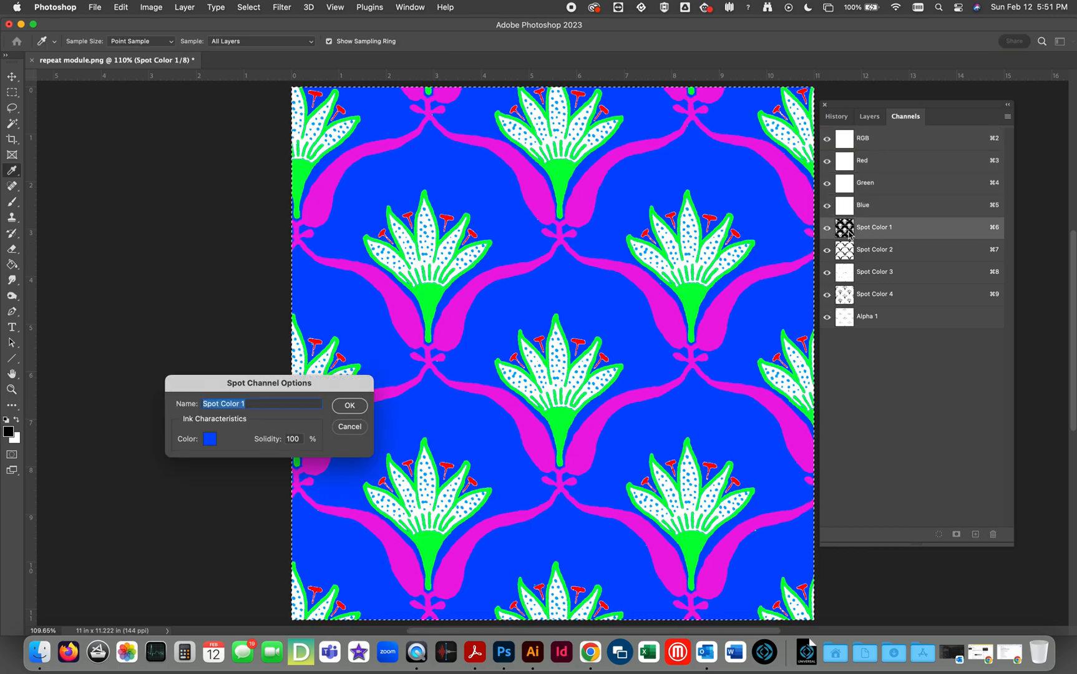
left_click(209, 442)
left_click_drag(683, 320, 685, 252)
left_click(781, 254)
left_click(349, 406)
key("z")
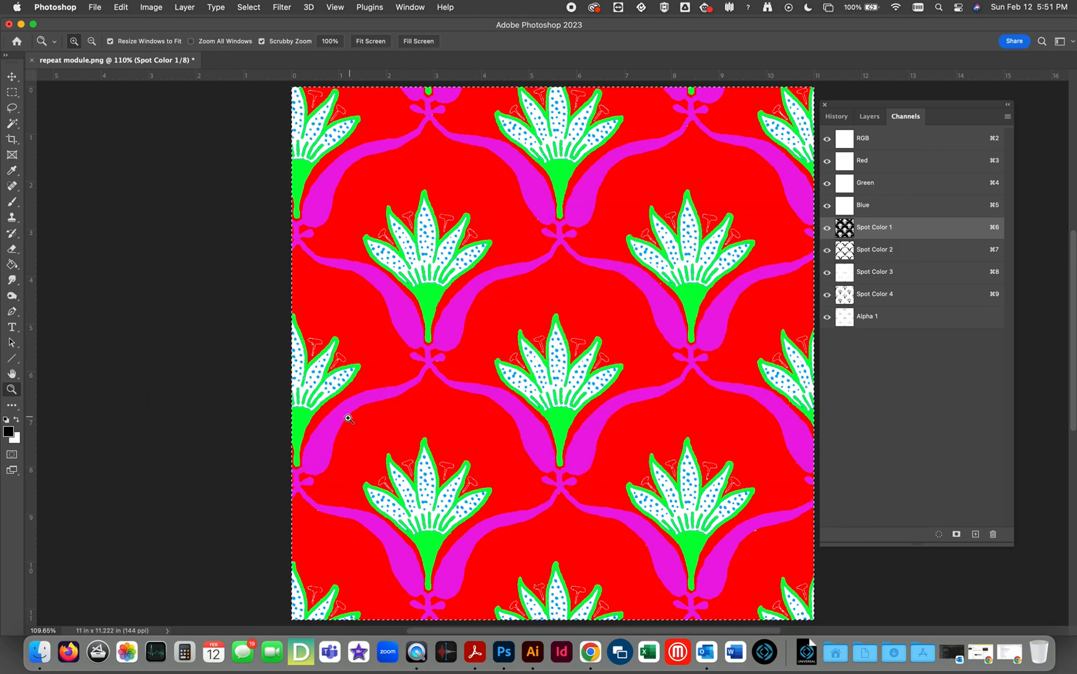
Change the ink color of Spot Color 3, the flower stamens, to yellow.
double_click(843, 272)
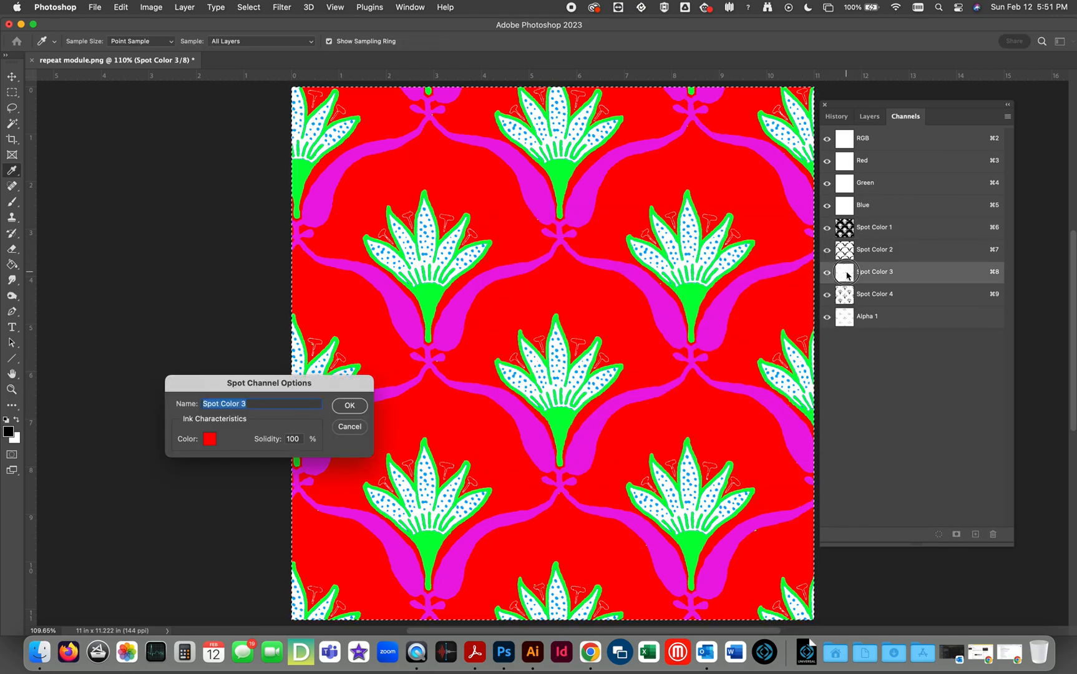
left_click(209, 439)
left_click_drag(598, 285, 601, 276)
left_click_drag(682, 397, 680, 390)
left_click_drag(648, 272, 670, 240)
left_click(764, 254)
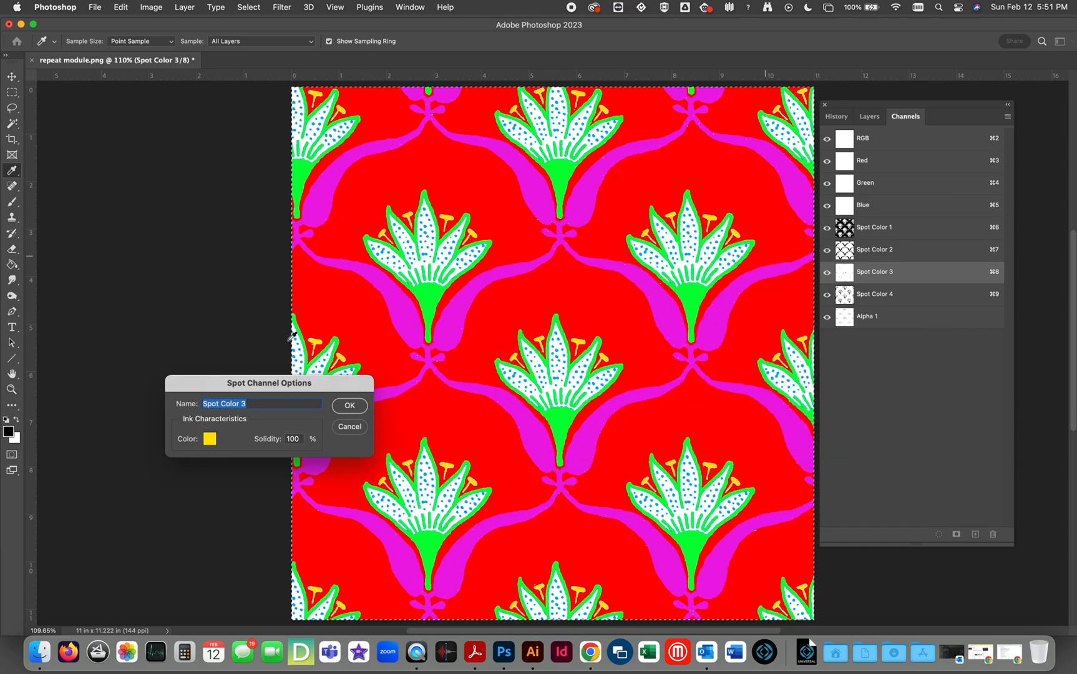
left_click(351, 405)
key("z")
Create a new alpha channel and fill it entirely with black at 100% opacity in Normal mode.
left_click(895, 323)
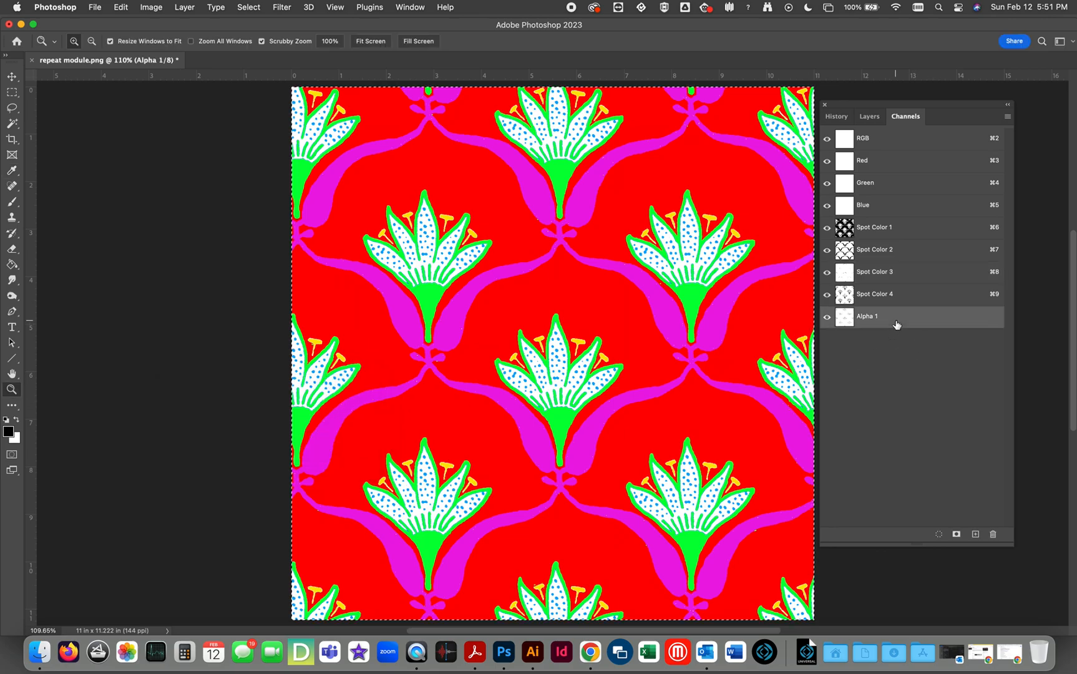
left_click(974, 534)
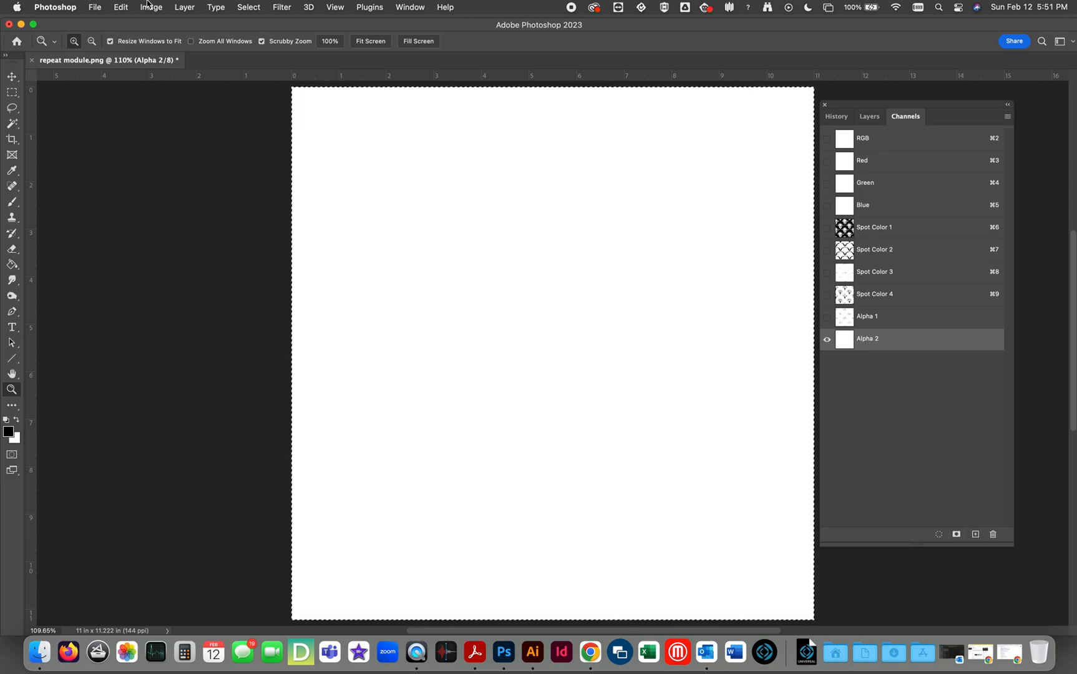
left_click(121, 7)
left_click(132, 191)
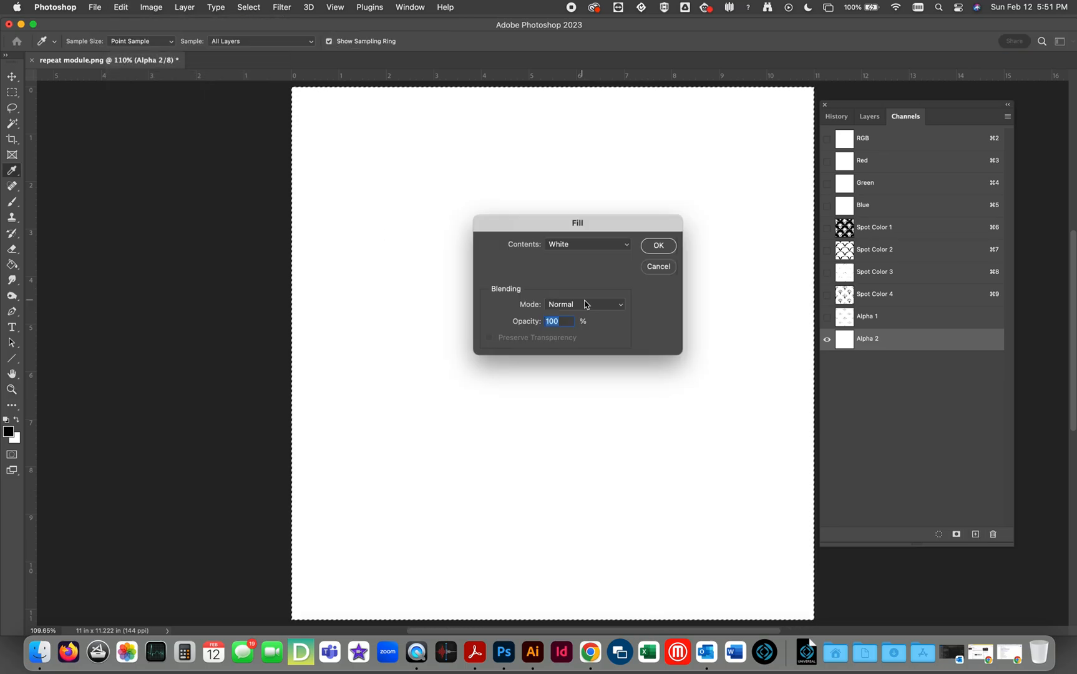
left_click(602, 244)
left_click(610, 218)
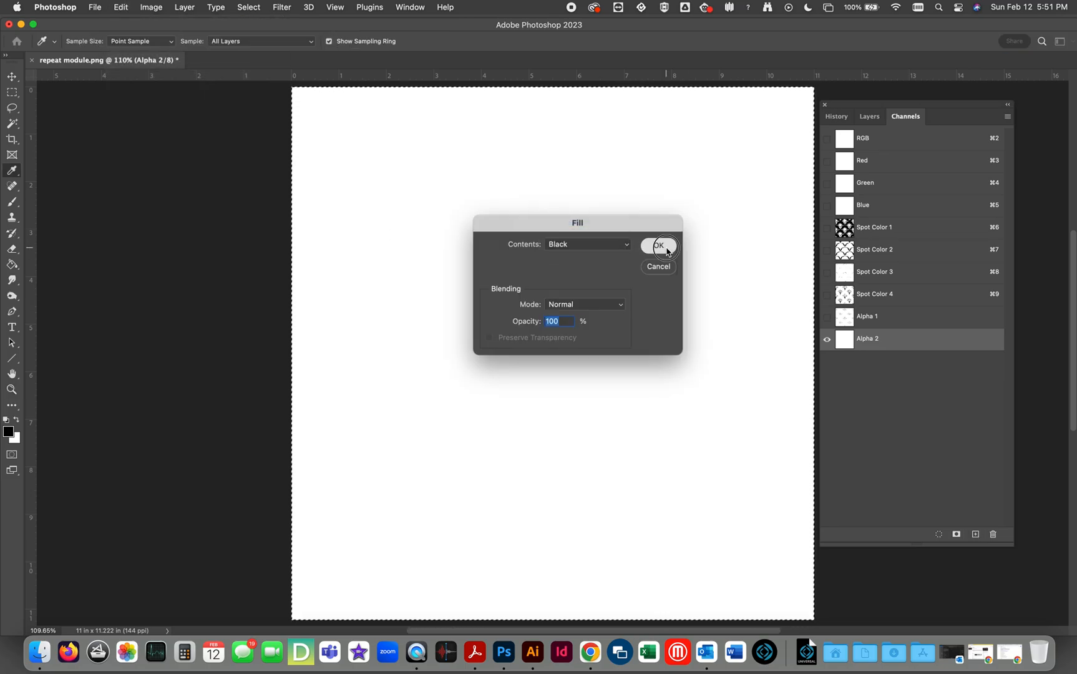
left_click(658, 245)
Move the solid black channel above Spot Color 1, show it with the others, and convert it to a spot color in pale yellow eef991.
left_click_drag(844, 340, 845, 219)
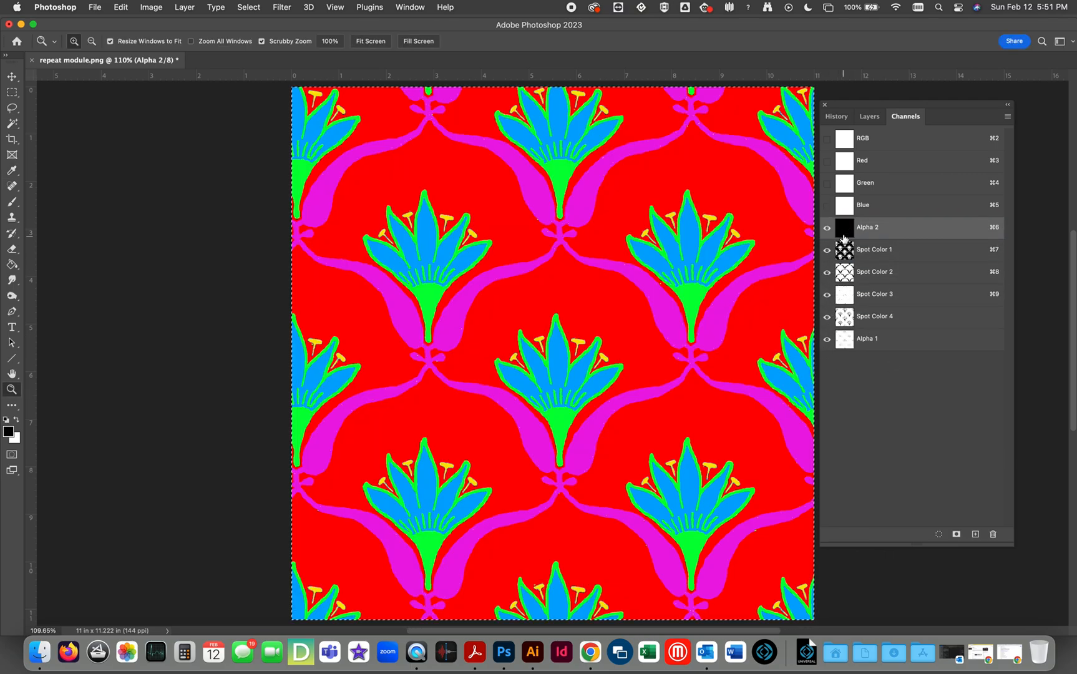
double_click(843, 228)
left_click(474, 327)
left_click(486, 376)
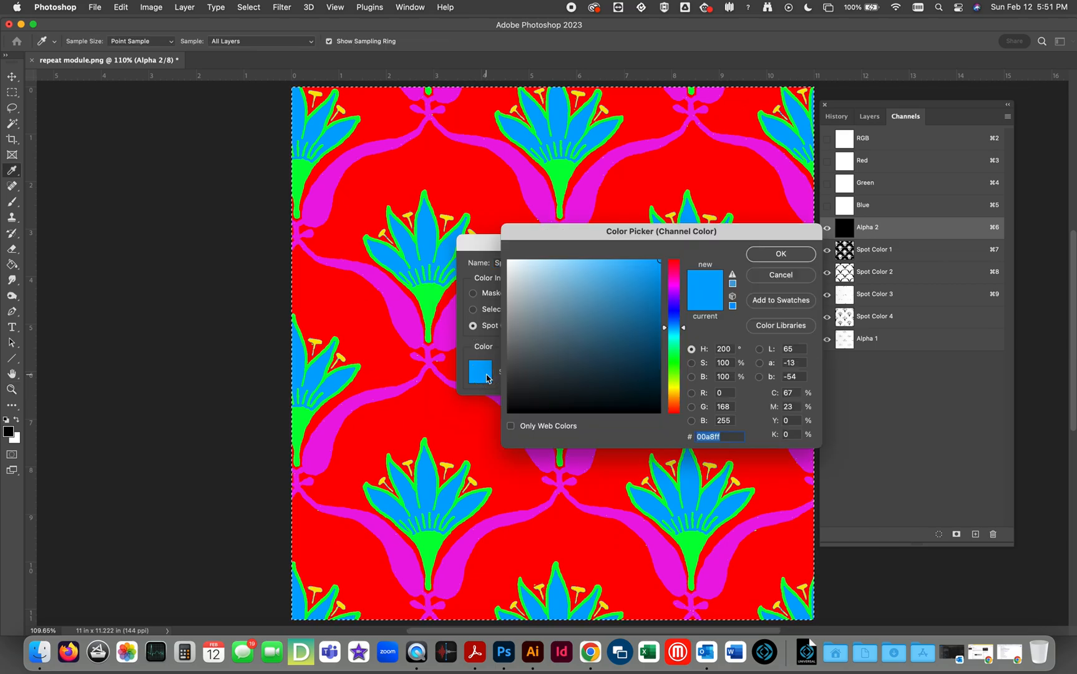
left_click(677, 387)
left_click_drag(586, 265, 571, 263)
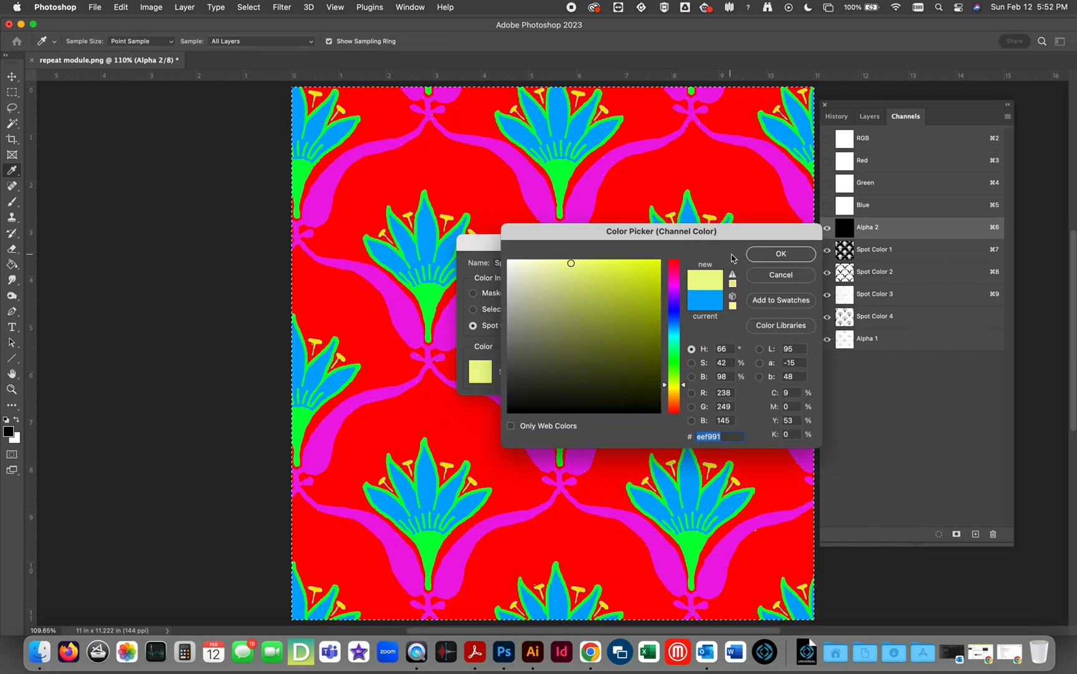
left_click(779, 253)
left_click(596, 263)
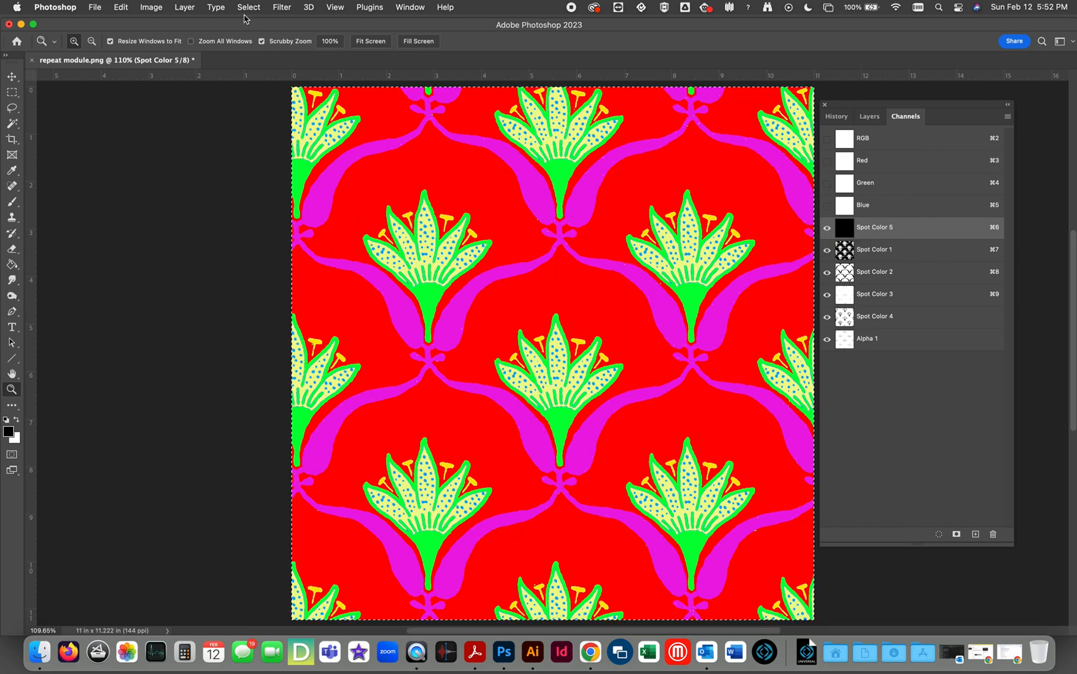
Convert the image from RGB to CMYK color mode, accepting the U.S. Web Coated (SWOP) v2 profile.
left_click(152, 7)
mouse_move(157, 23)
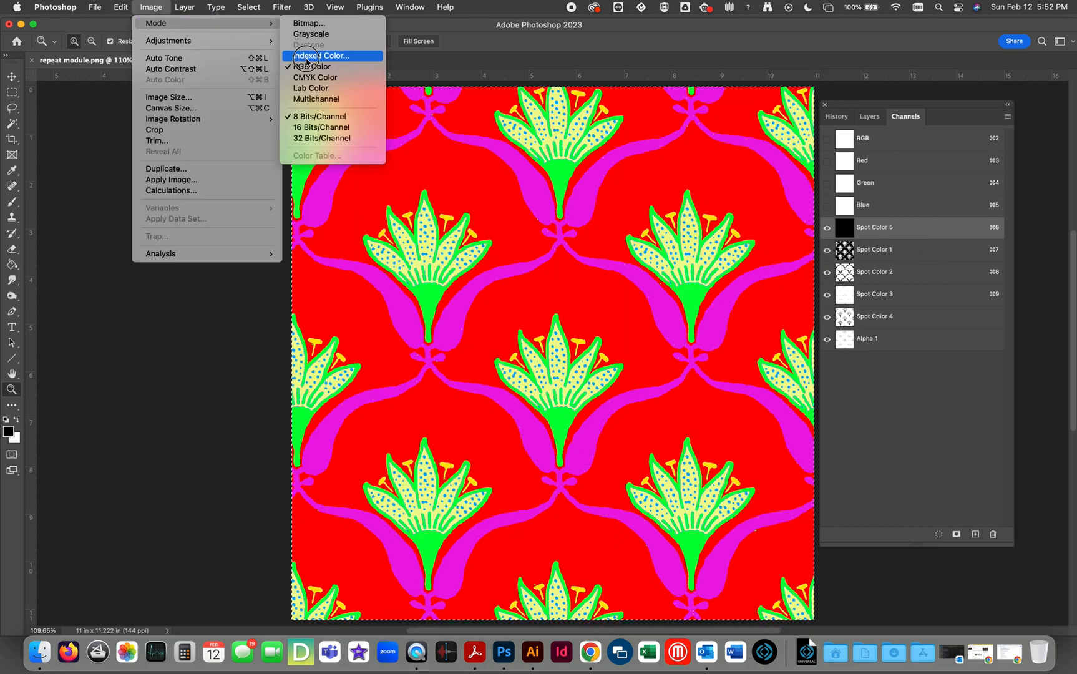
left_click(319, 78)
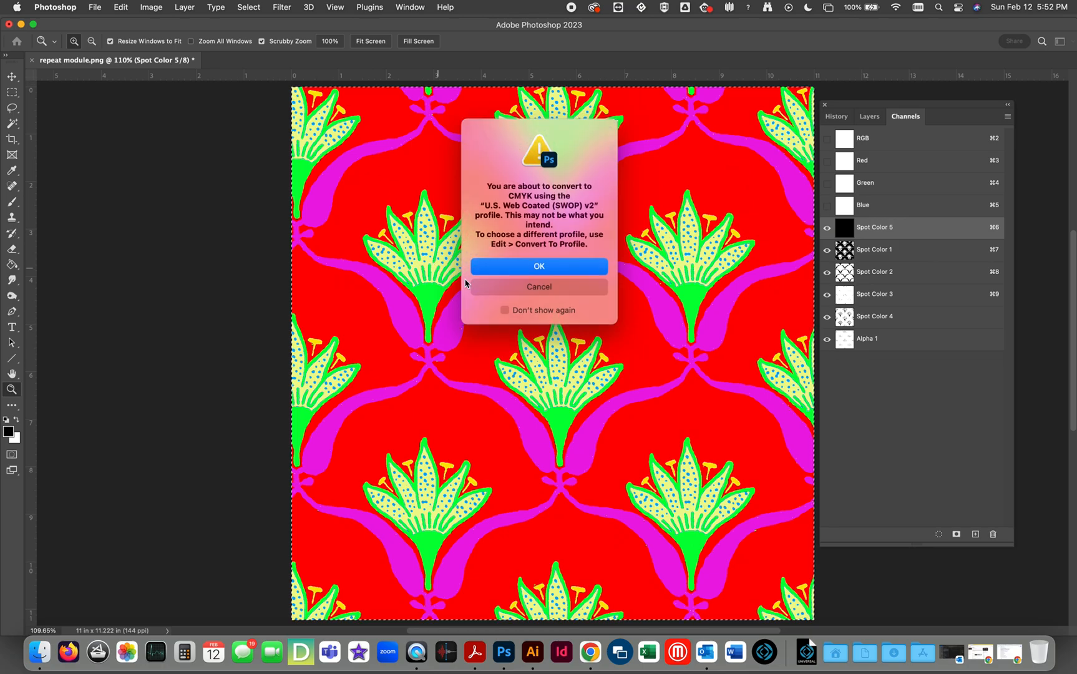
left_click(562, 268)
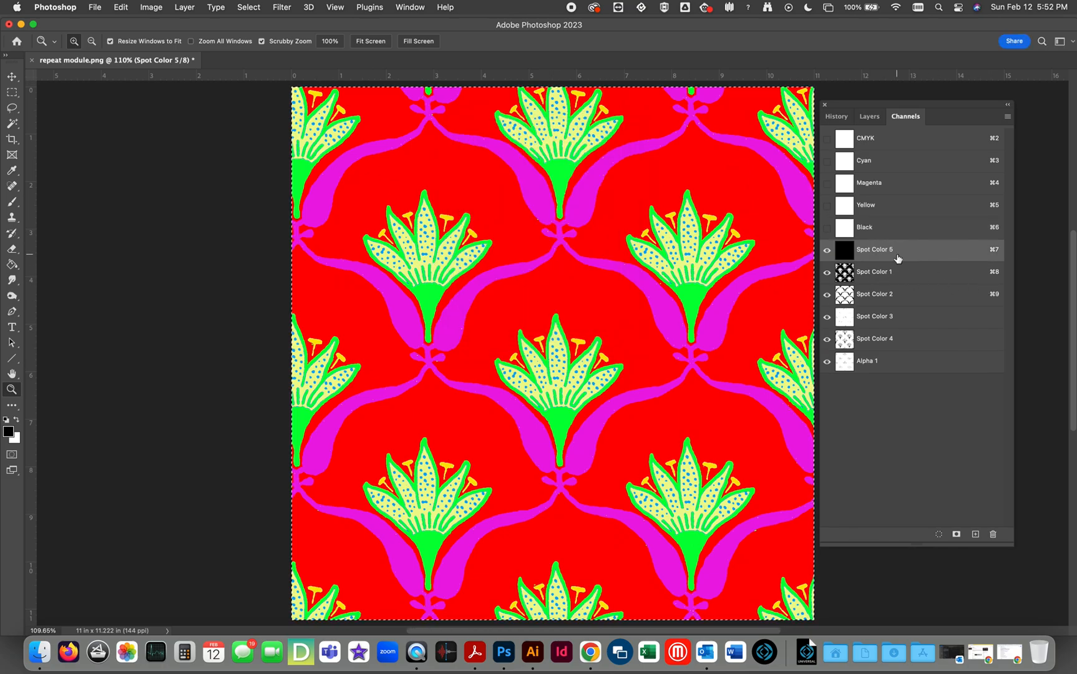
Check the Background layer and the CMYK composite channel, and show all the spot channels and Alpha 1 again.
left_click(870, 117)
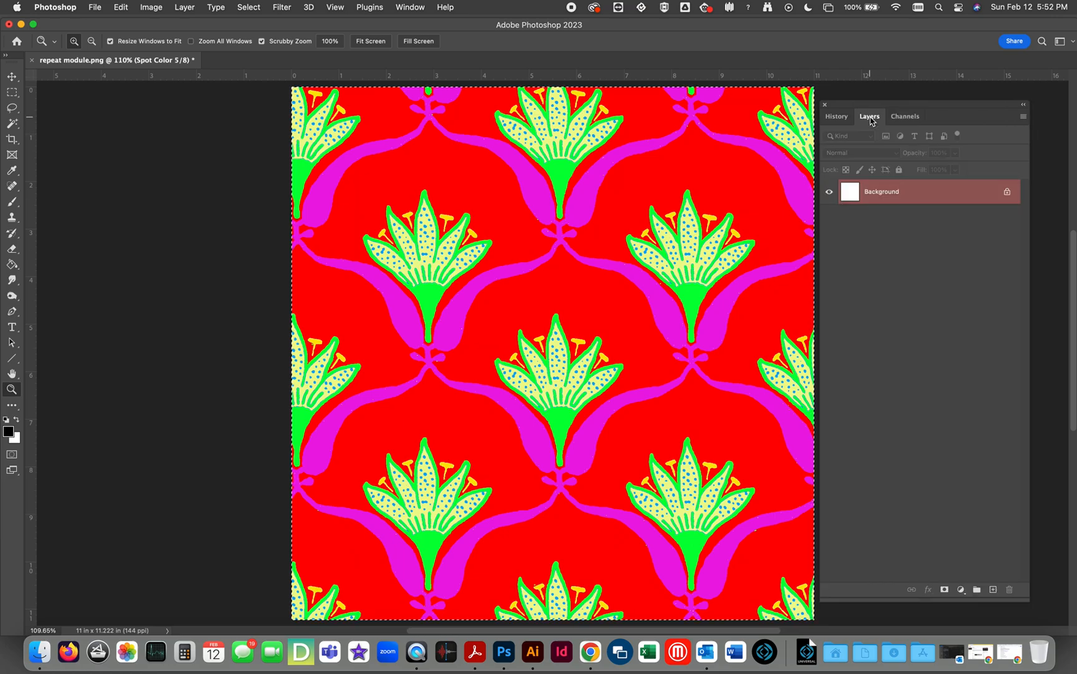
left_click(908, 118)
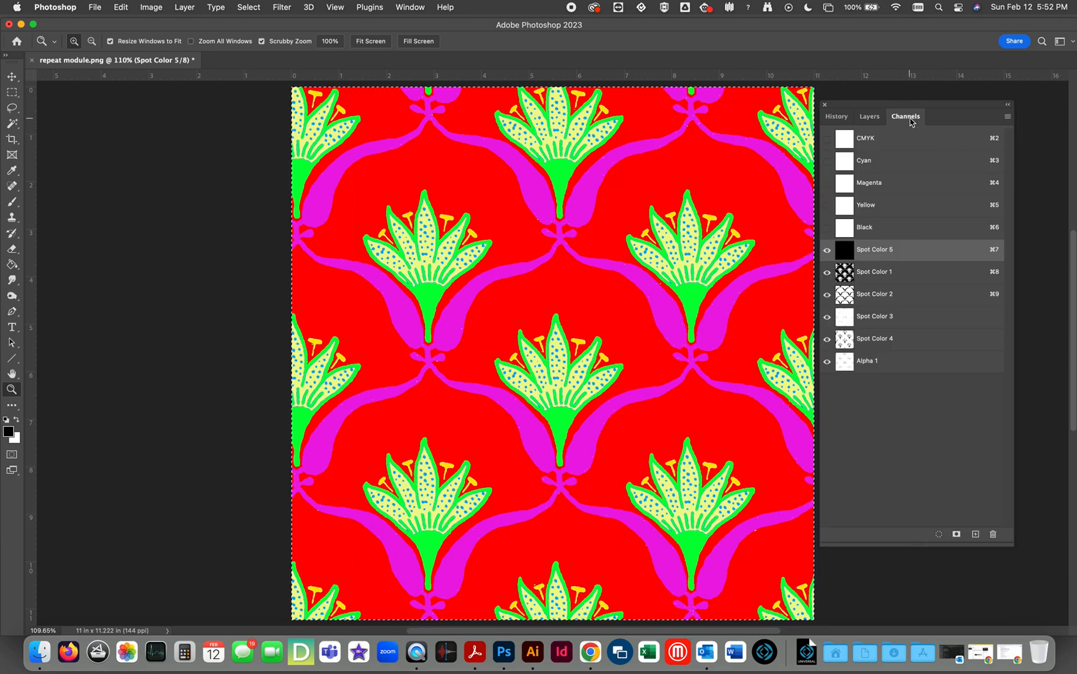
left_click(872, 139)
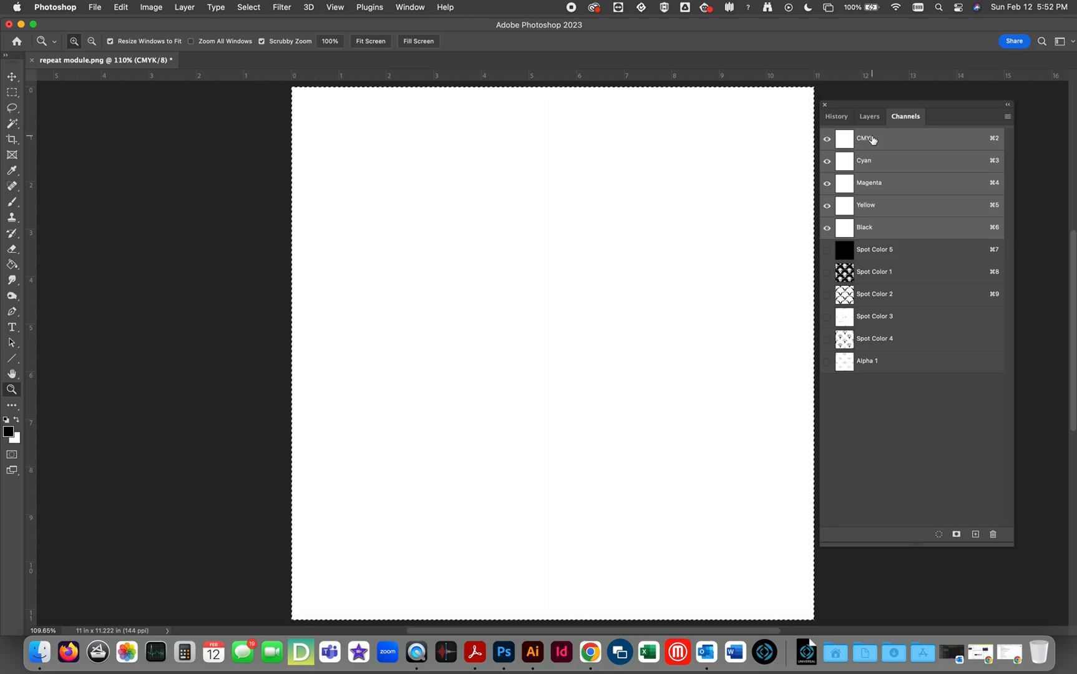
left_click(875, 251)
left_click_drag(826, 280, 827, 370)
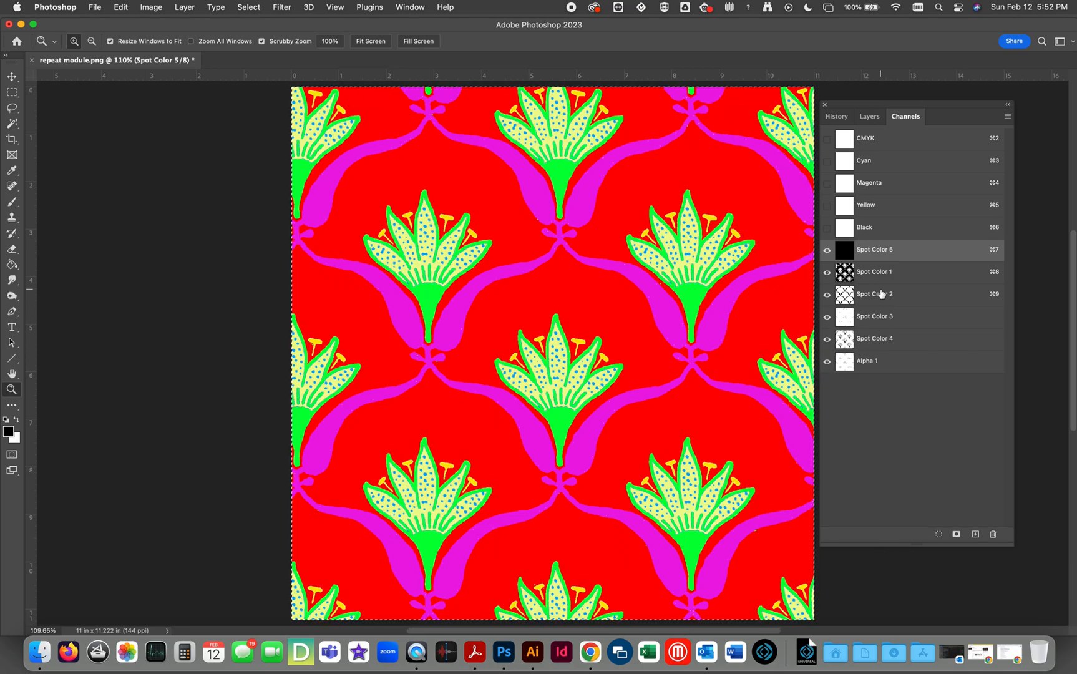
Try to merge Spot Colors 1 to 5 together with Alpha 1 into the CMYK channels.
left_click(874, 272, "shift")
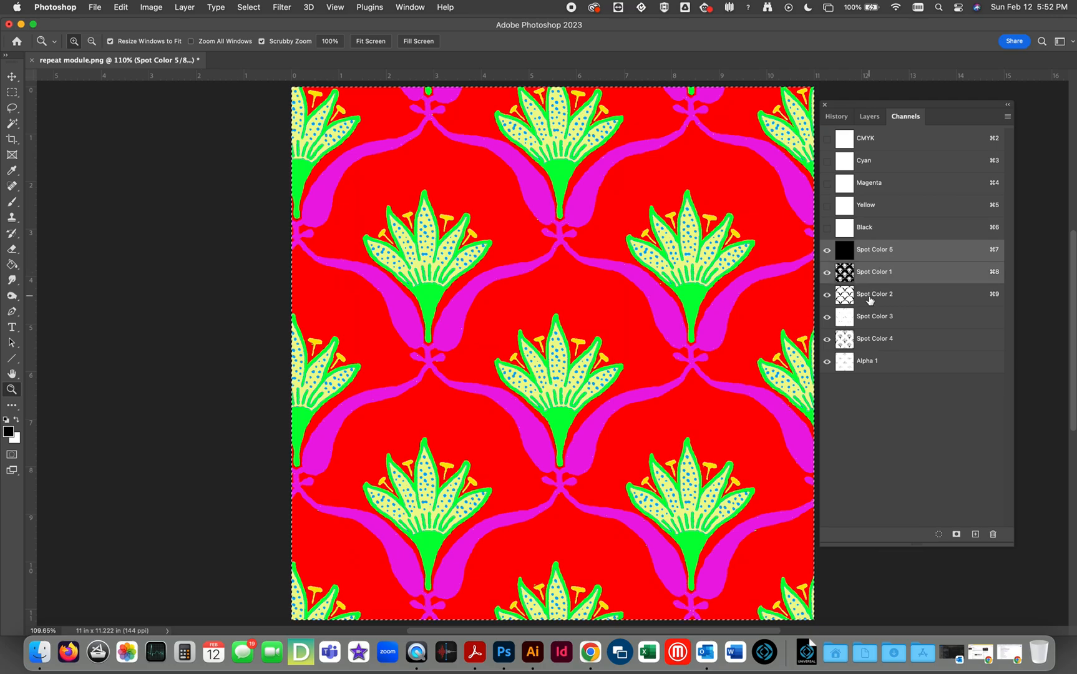
left_click(870, 300, "shift")
left_click(873, 318, "shift")
left_click(876, 340, "shift")
left_click(878, 359, "shift")
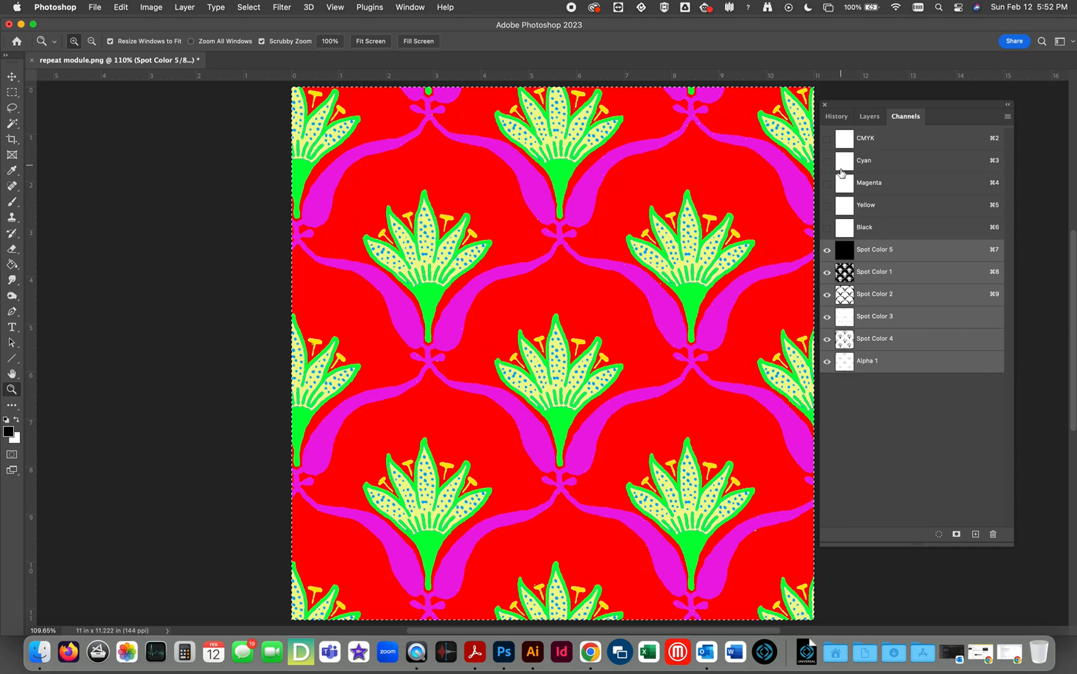
left_click(1006, 118)
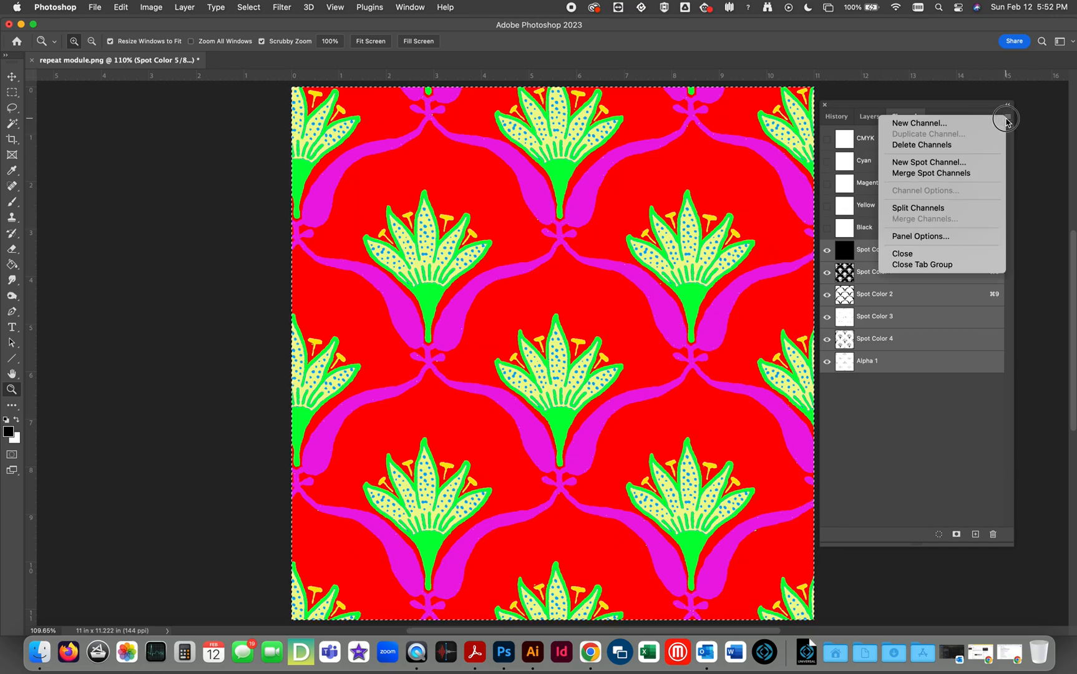
left_click(963, 174)
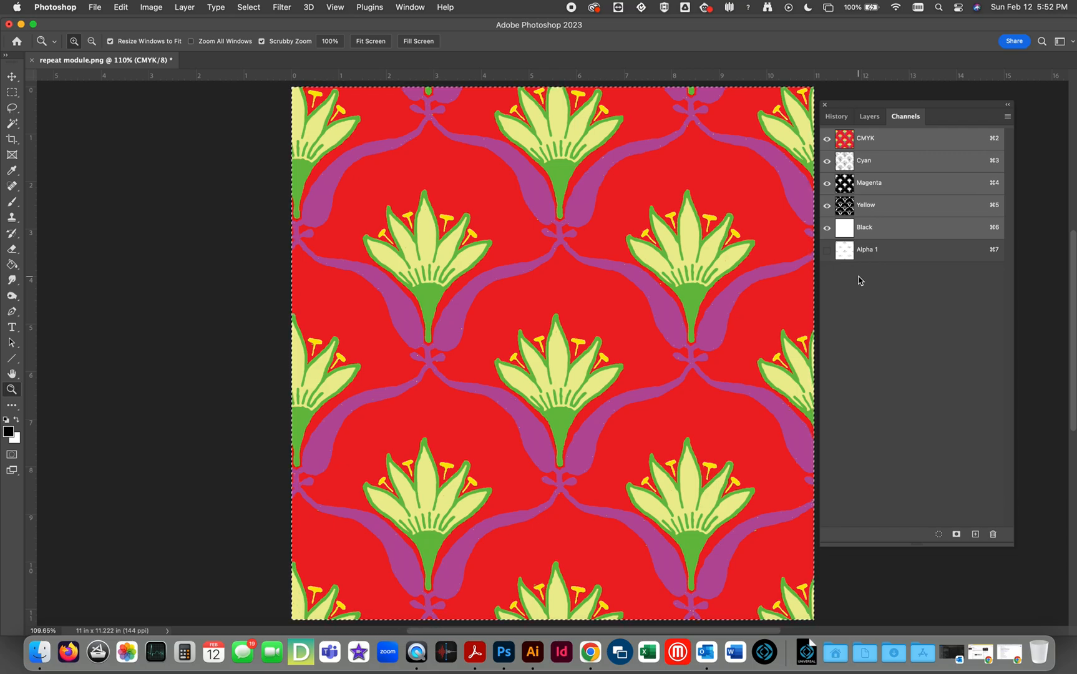
Toggle the visibility of Alpha 1 to check it, and undo the spot channel merge.
left_click(827, 253)
left_click(827, 253)
left_click(827, 255)
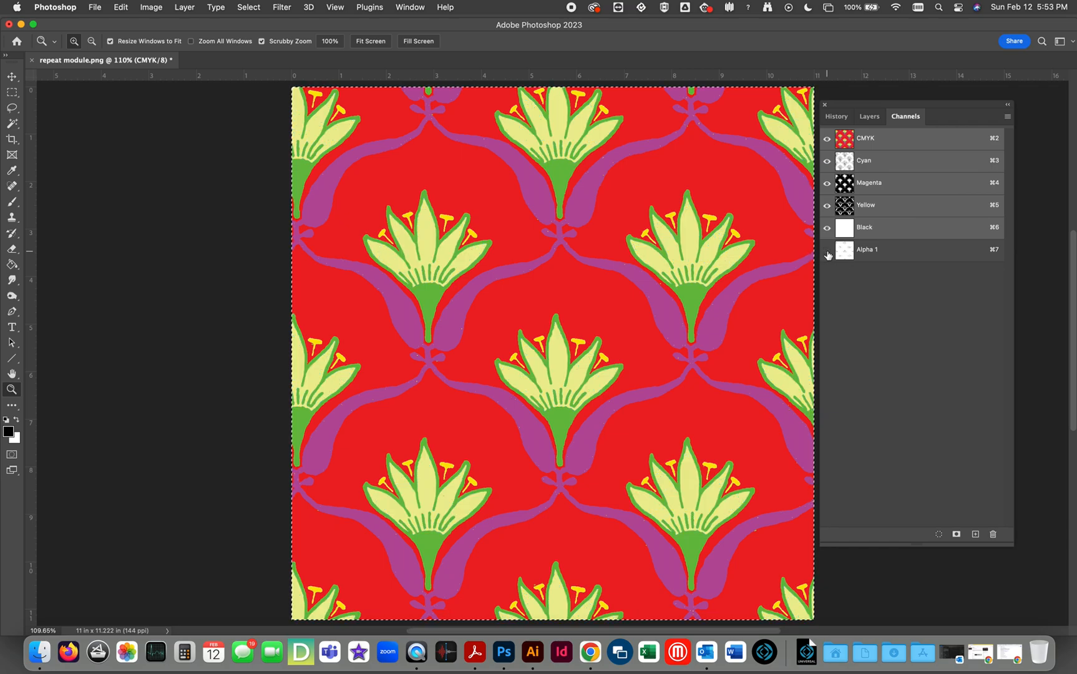
key("super+z")
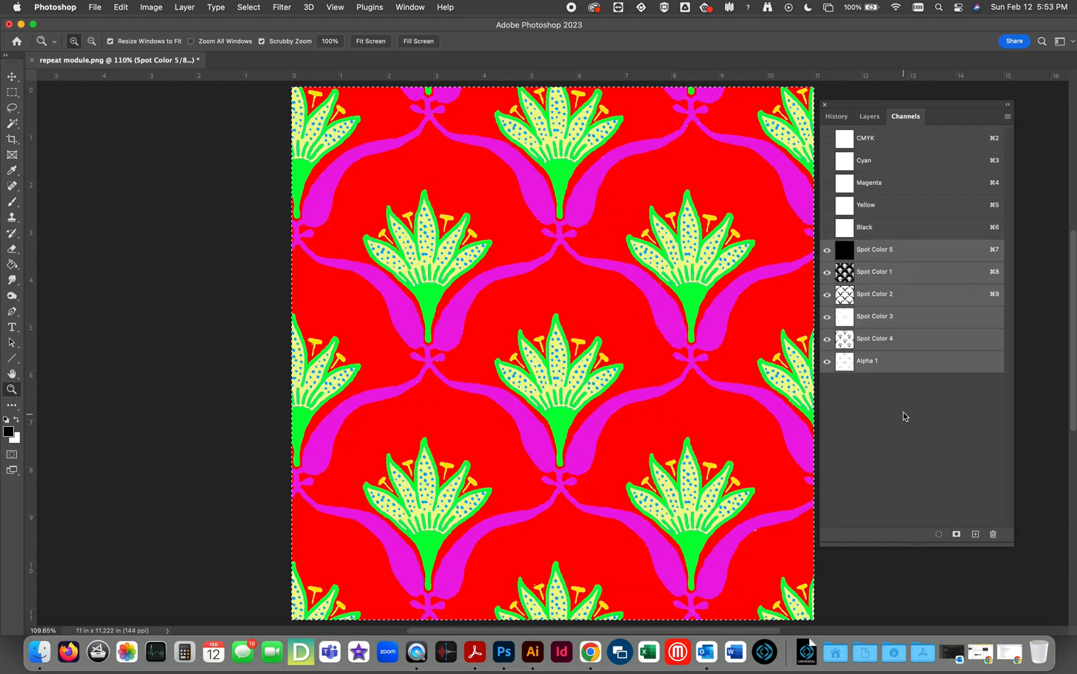
Convert the Alpha 1 petal dots channel to a spot color channel in blue at 100% solidity, and show it with the other spot channels.
double_click(846, 364)
left_click(472, 325)
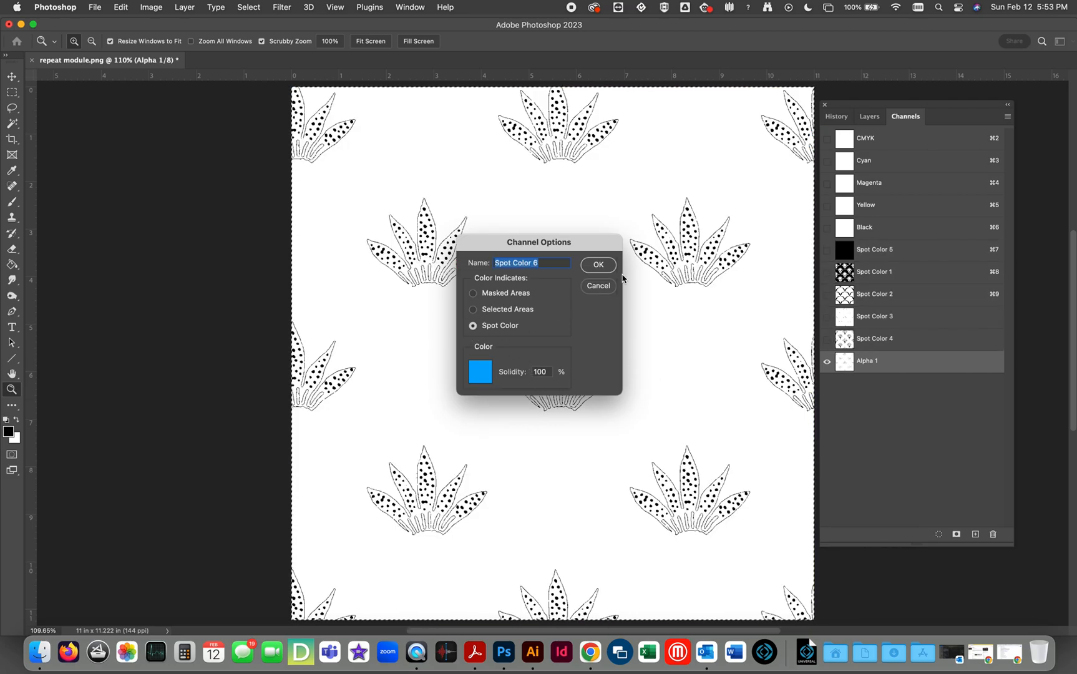
left_click(598, 264)
left_click_drag(827, 338, 831, 257)
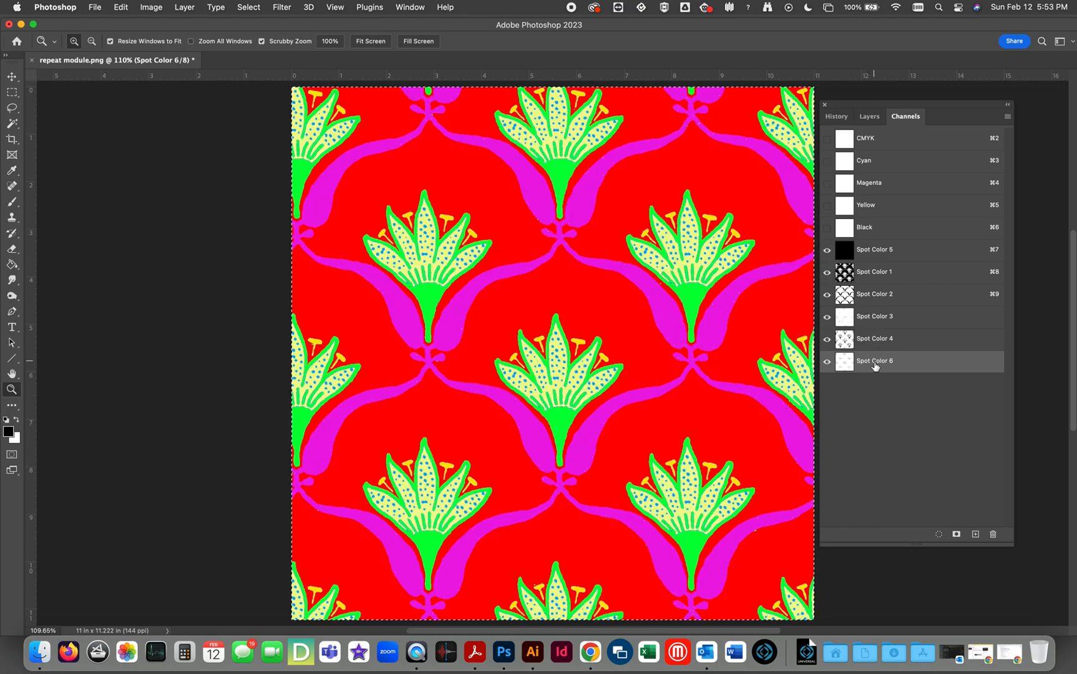
Select all six spot channels, from Spot Color 6 up to Spot Color 5, and merge them into the CMYK channels.
left_click(844, 340, "shift")
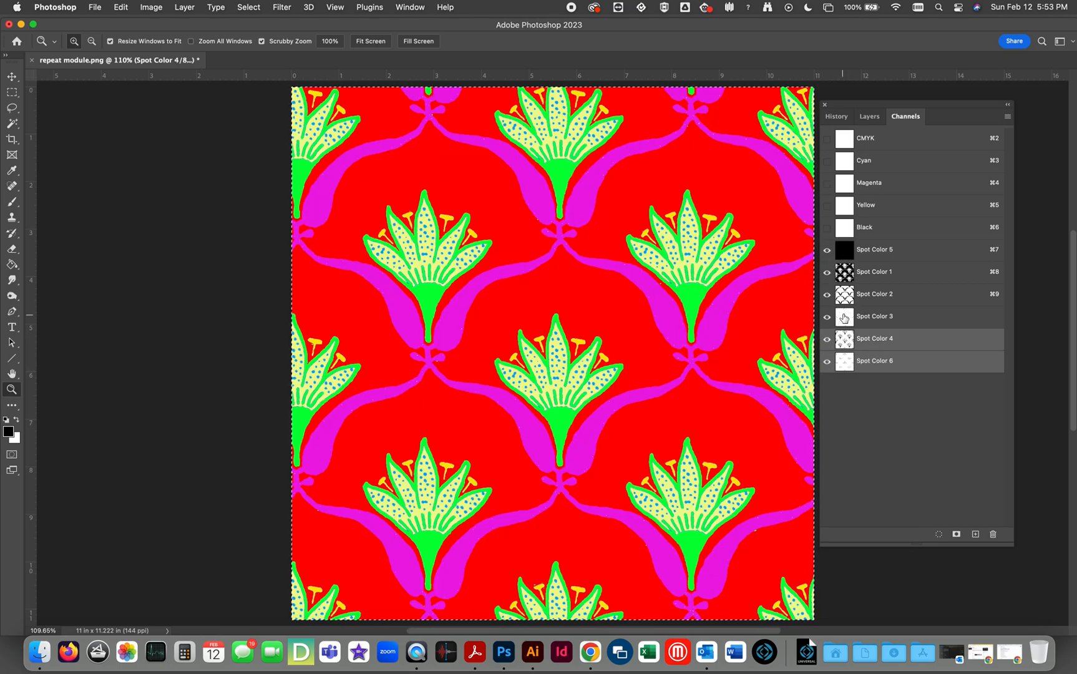
left_click(844, 316, "shift")
left_click(842, 293, "shift")
left_click(846, 277, "shift")
left_click(847, 253, "shift")
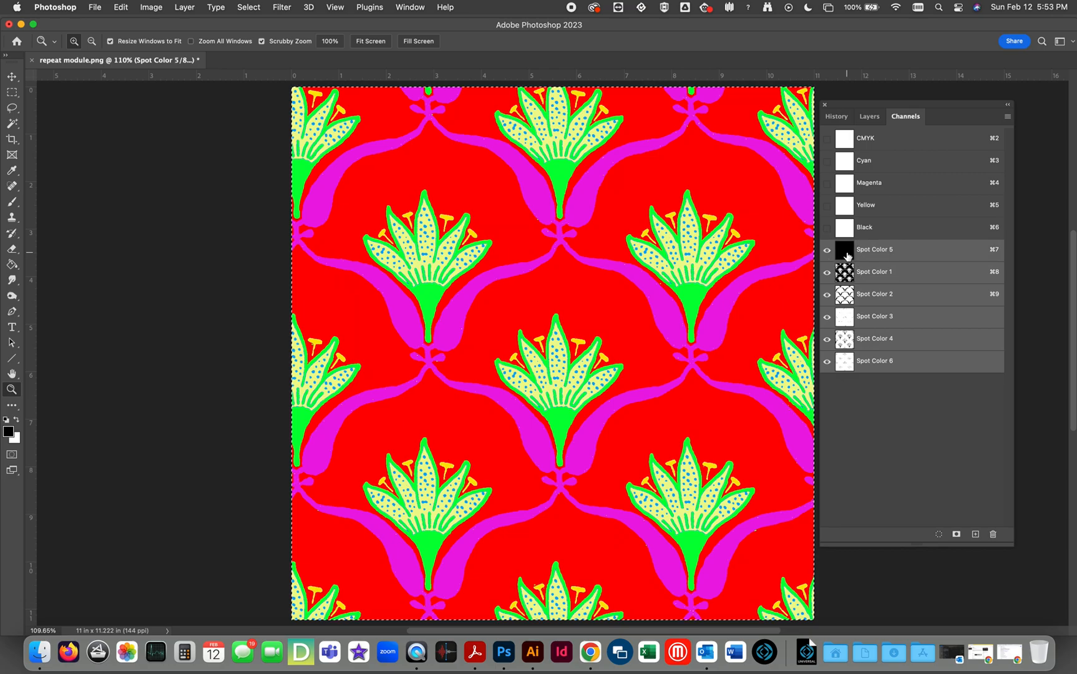
left_click(1006, 116)
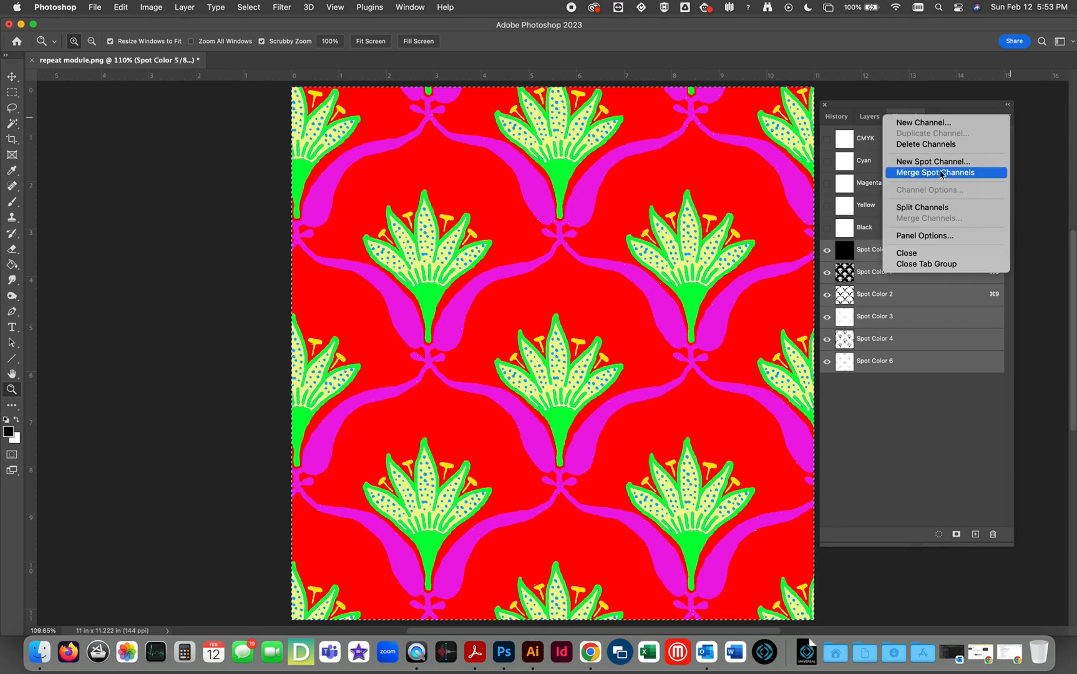
left_click(936, 172)
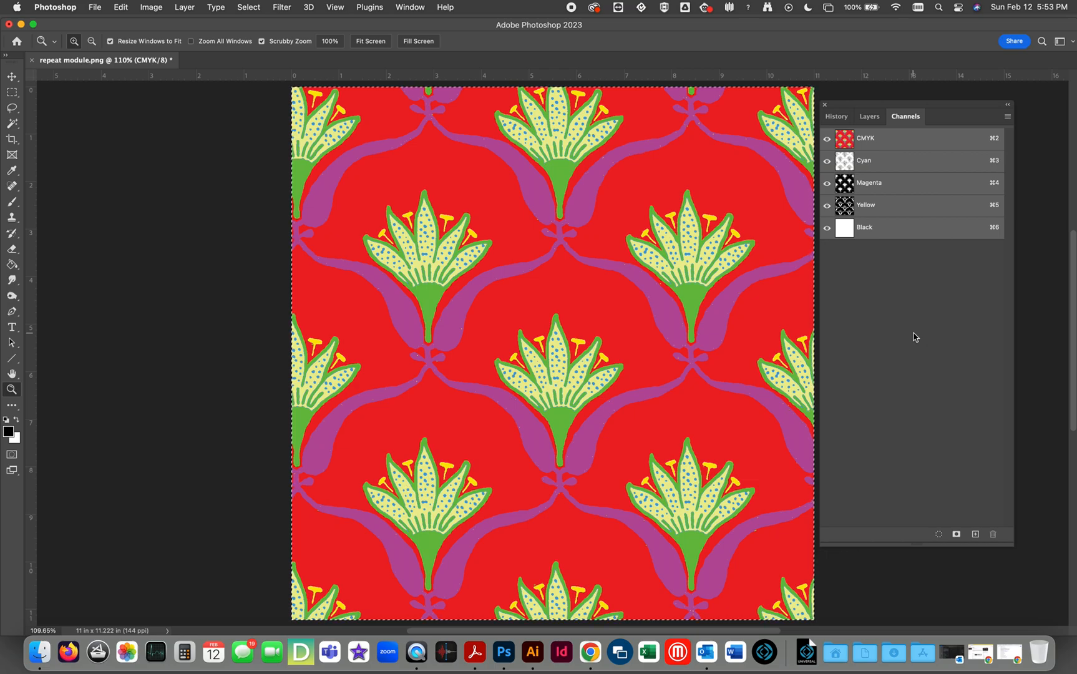
Compare the original repeat module.png snapshot with the merged spot channels state in the history, and return to the CMYK channels.
left_click(836, 116)
scroll(859, 139, "up", 10)
left_click(867, 138)
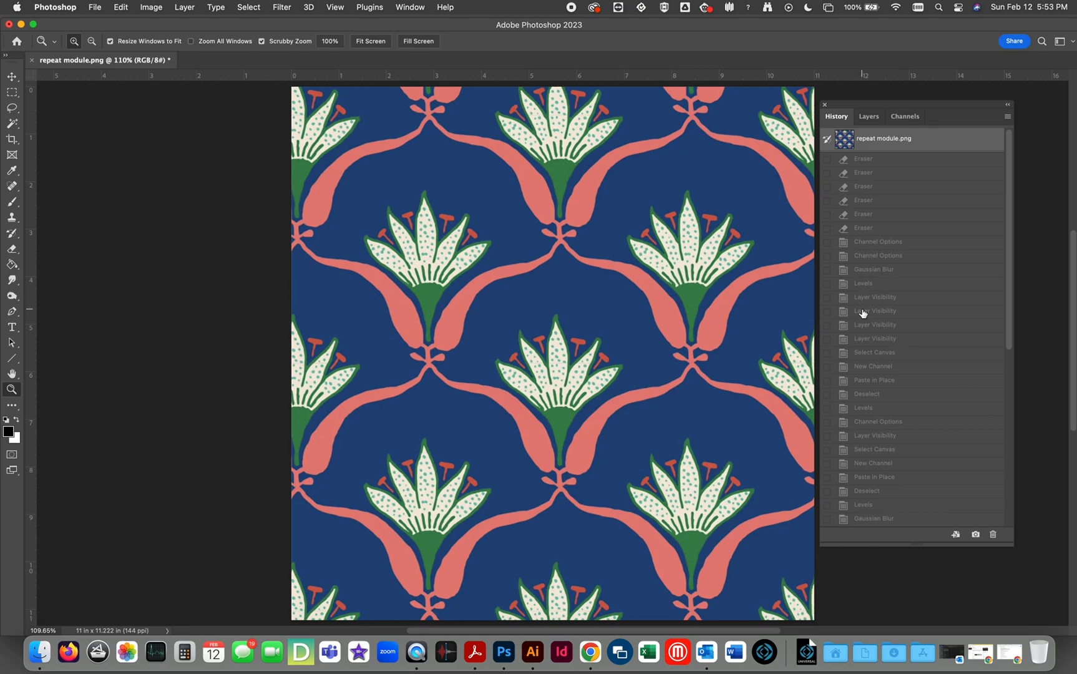
scroll(861, 318, "down", 10)
left_click(863, 520)
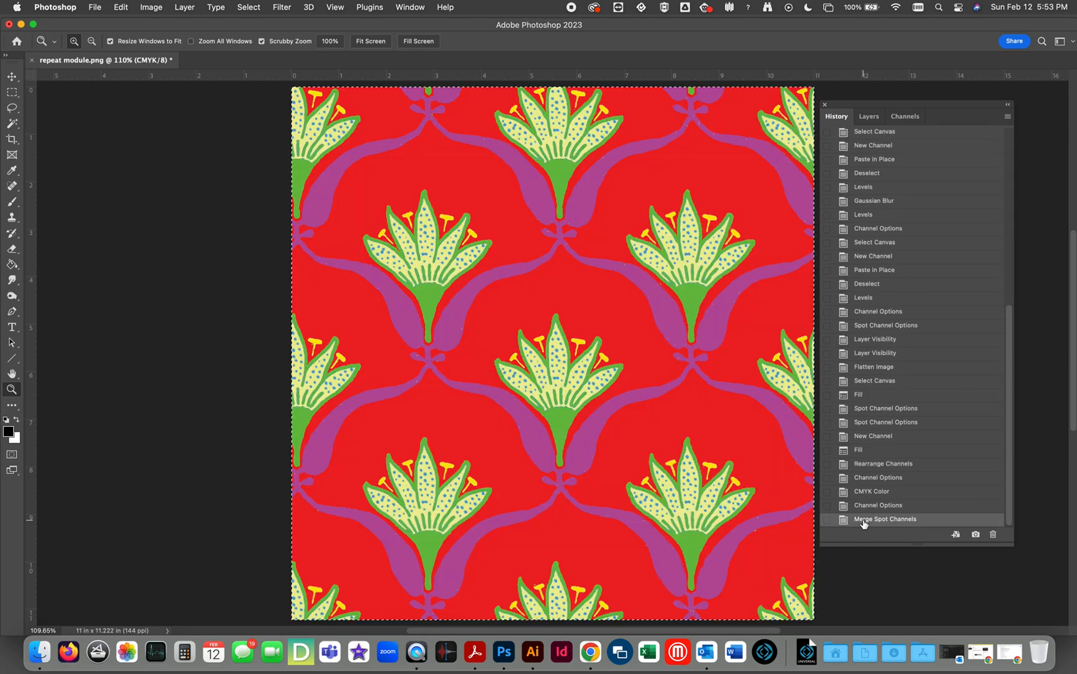
left_click(911, 118)
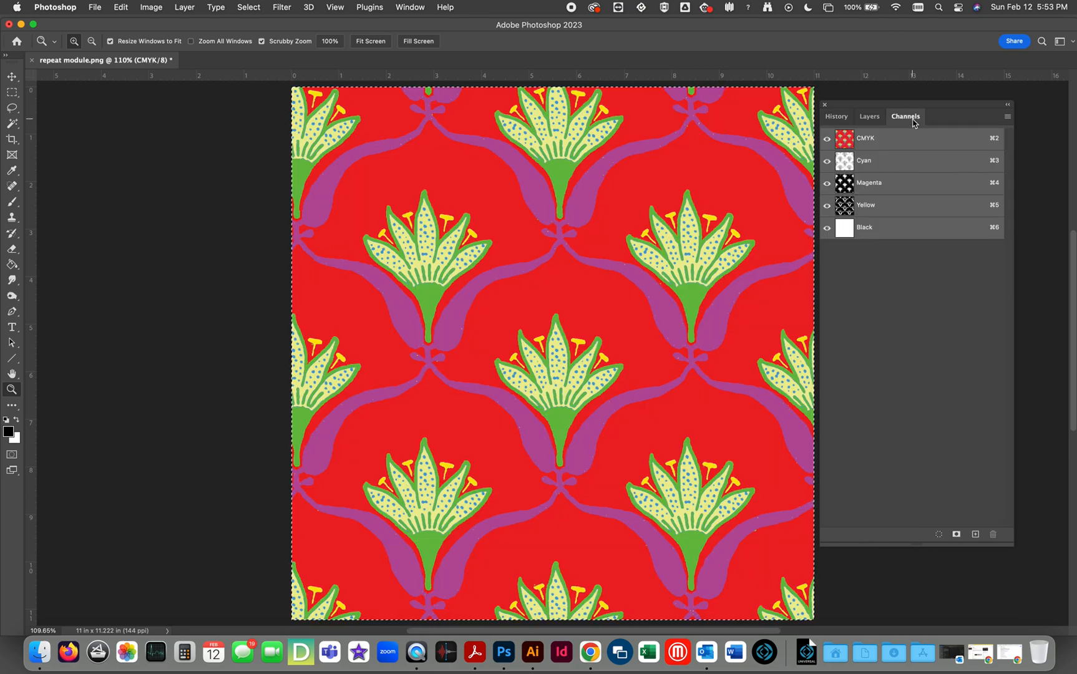